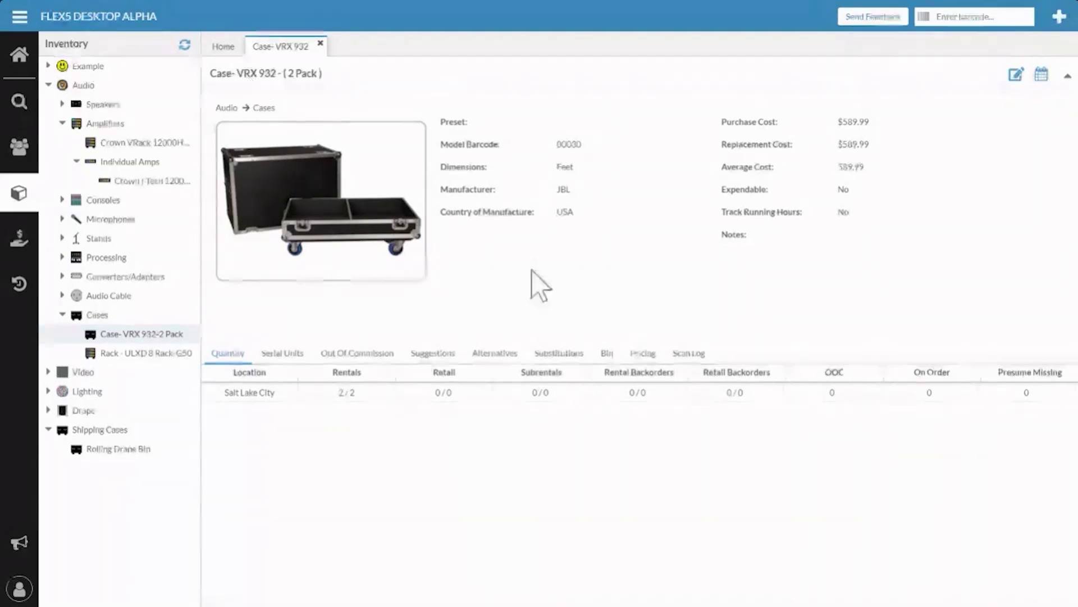
# Step: Review the structure and availability settings of the Case- VRX 932 2 Pack model without changing them
pyautogui.click(1017, 75)
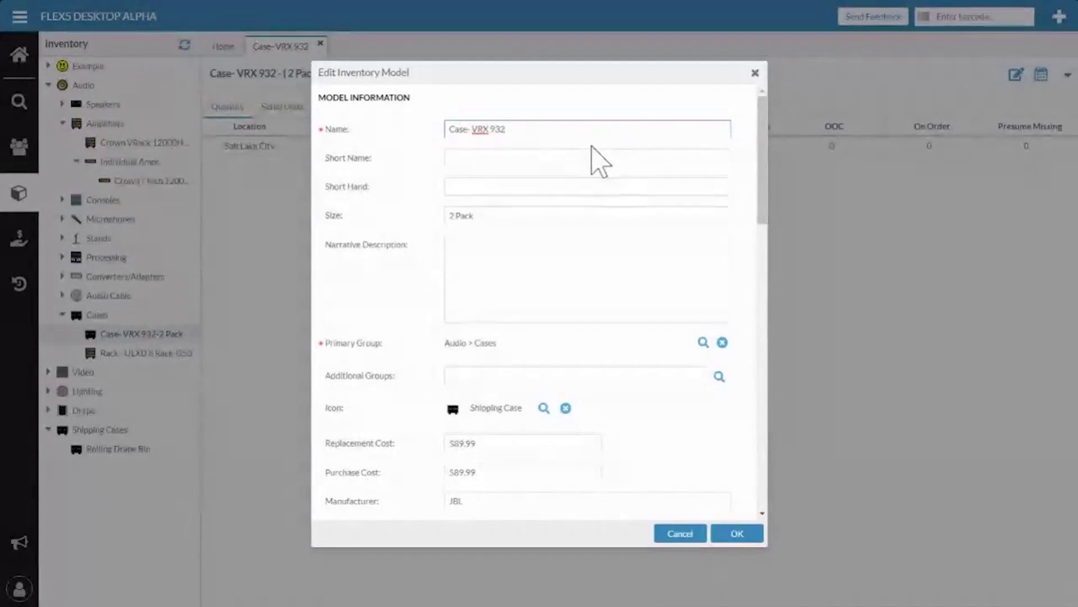
pyautogui.scroll(-3, 663, 214)
pyautogui.scroll(-7, 668, 217)
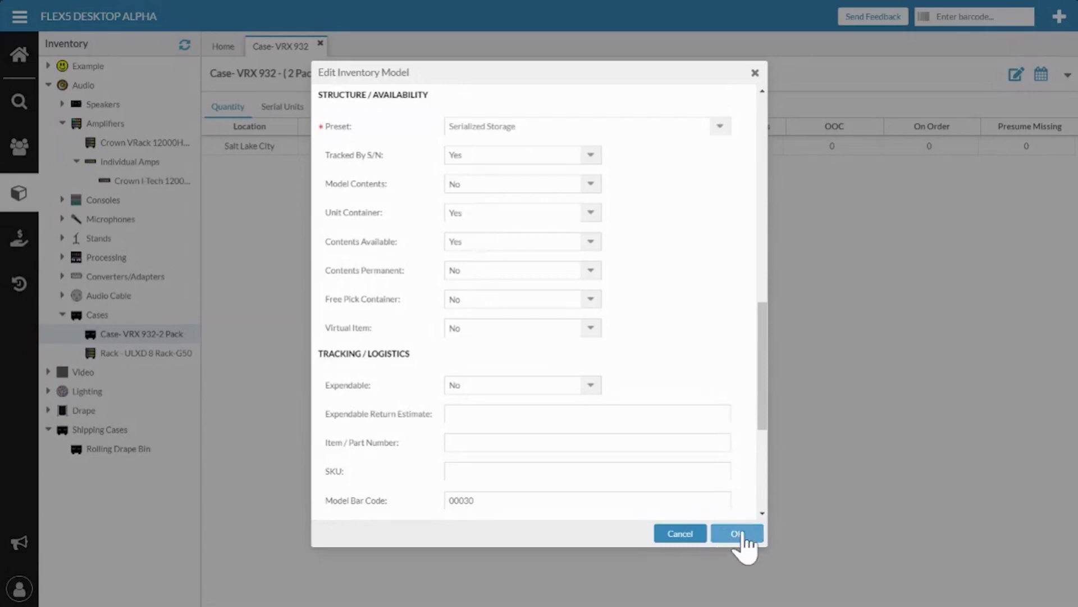
pyautogui.click(680, 534)
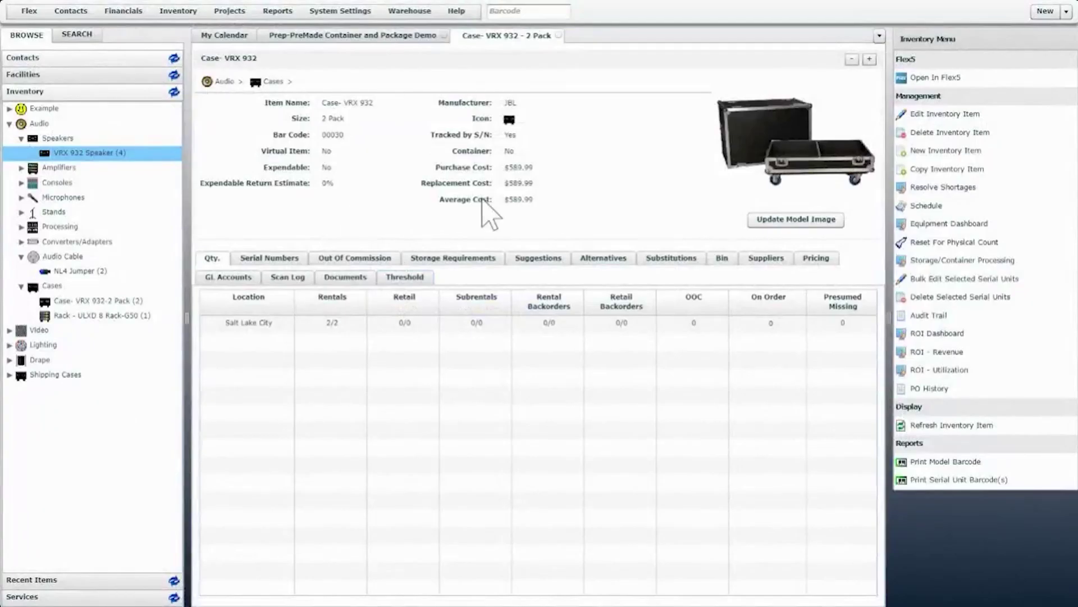
# Step: In the classic Flex application, add two VRX 932 Speakers and one NL4 Jumper to the Case- VRX 932 storage requirements
pyautogui.click(470, 262)
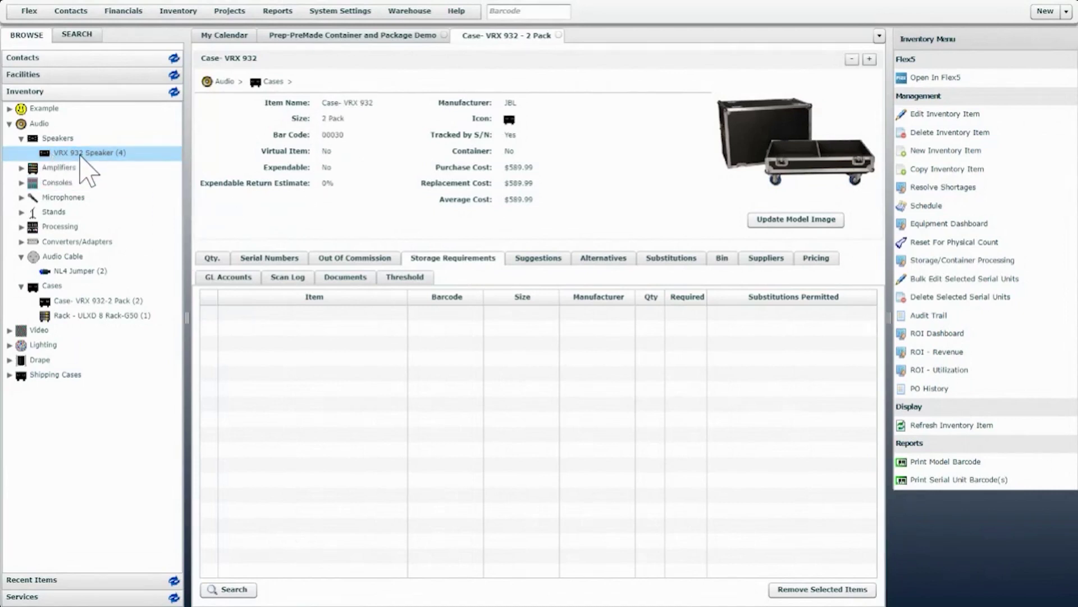
pyautogui.moveTo(72, 157); pyautogui.dragTo(286, 331)
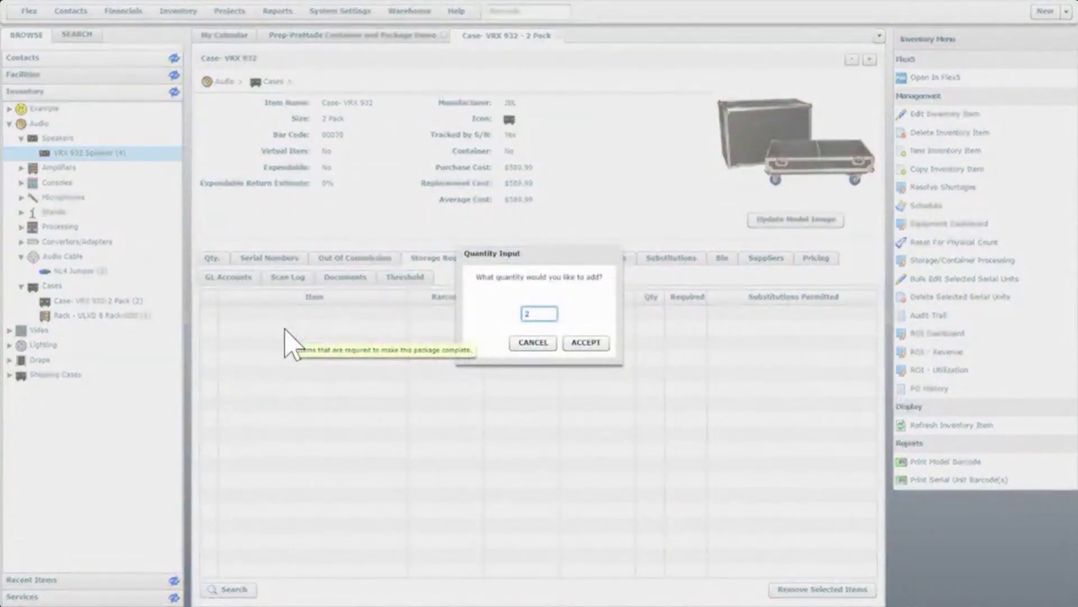
pyautogui.write('2')
pyautogui.press('Return')
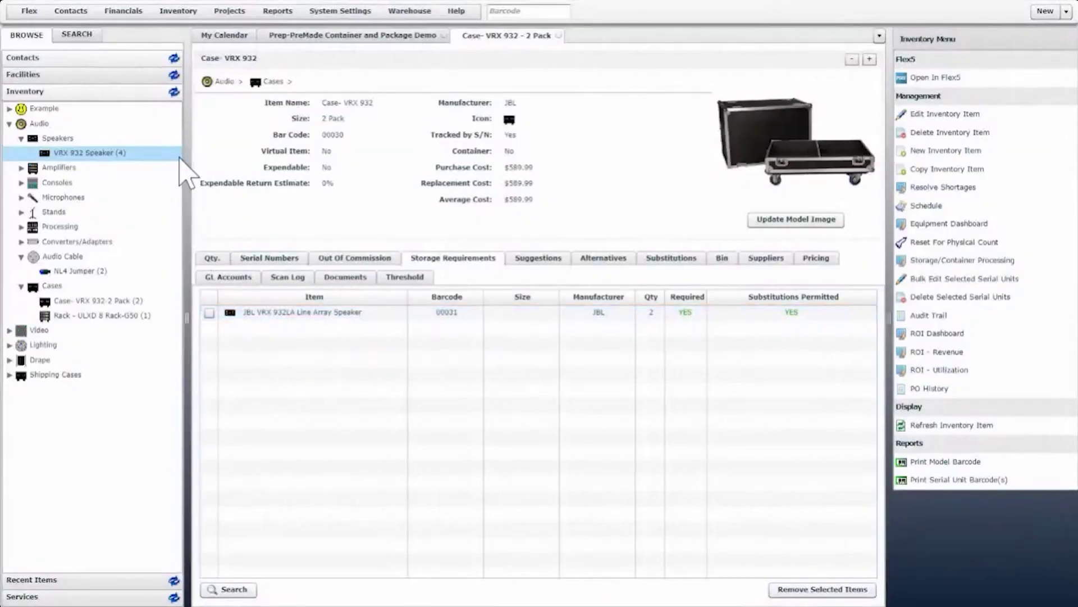
pyautogui.moveTo(73, 271); pyautogui.dragTo(297, 364)
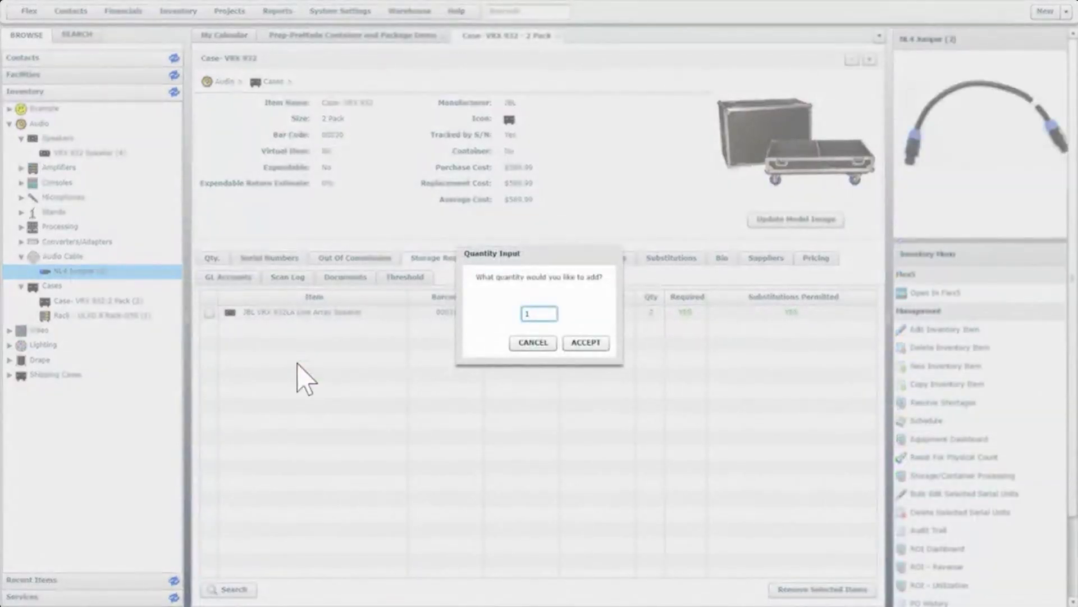
pyautogui.press('Return')
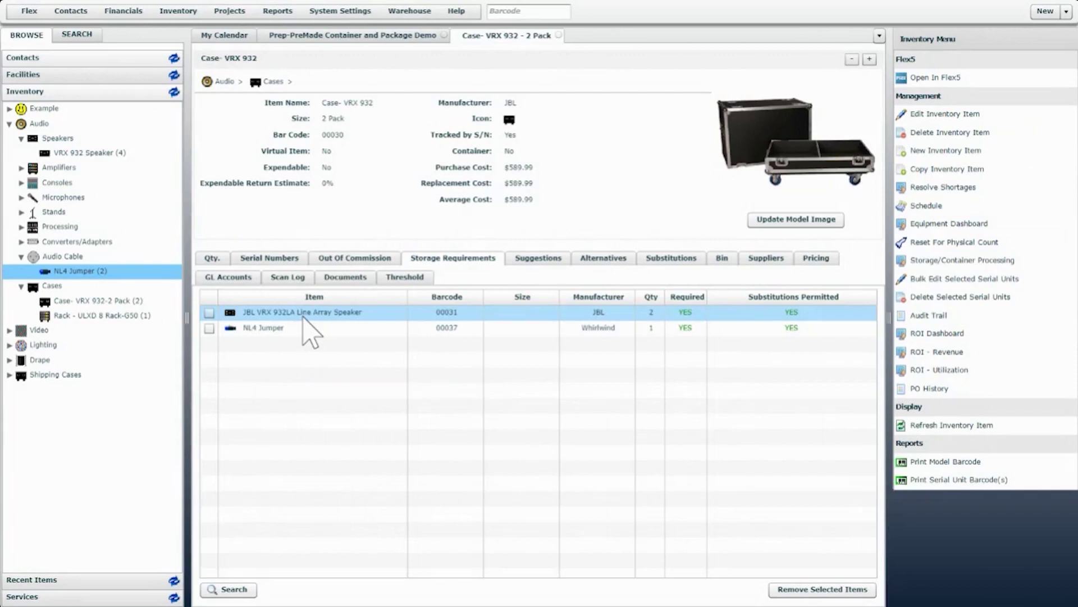
pyautogui.click(304, 327)
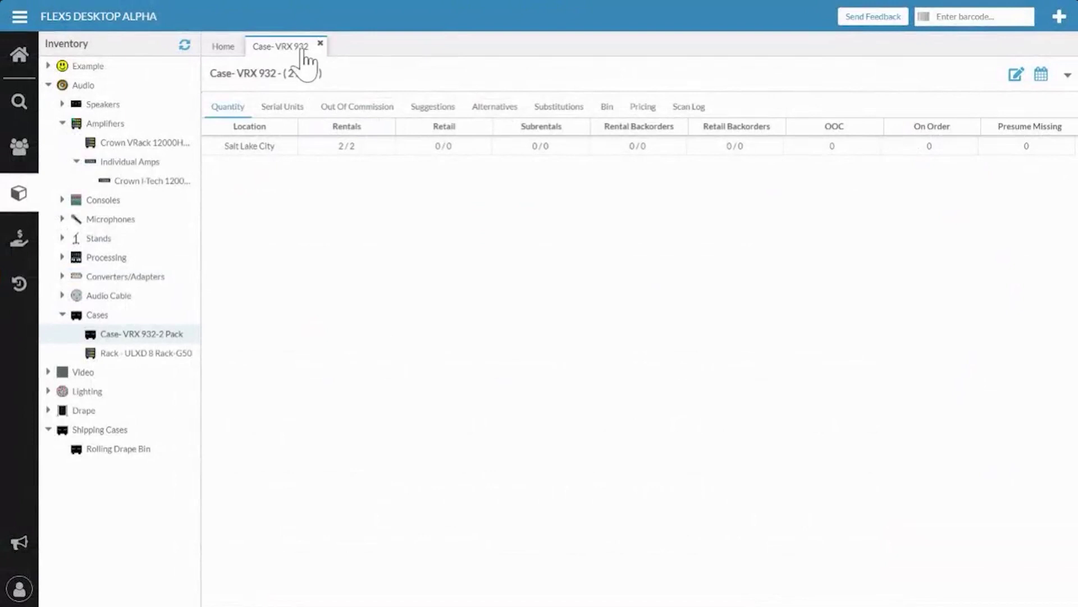
# Step: Back in Flex5, scan barcode 00044 from the home page to start building the Case- VRX 932 unit's contents
pyautogui.click(224, 48)
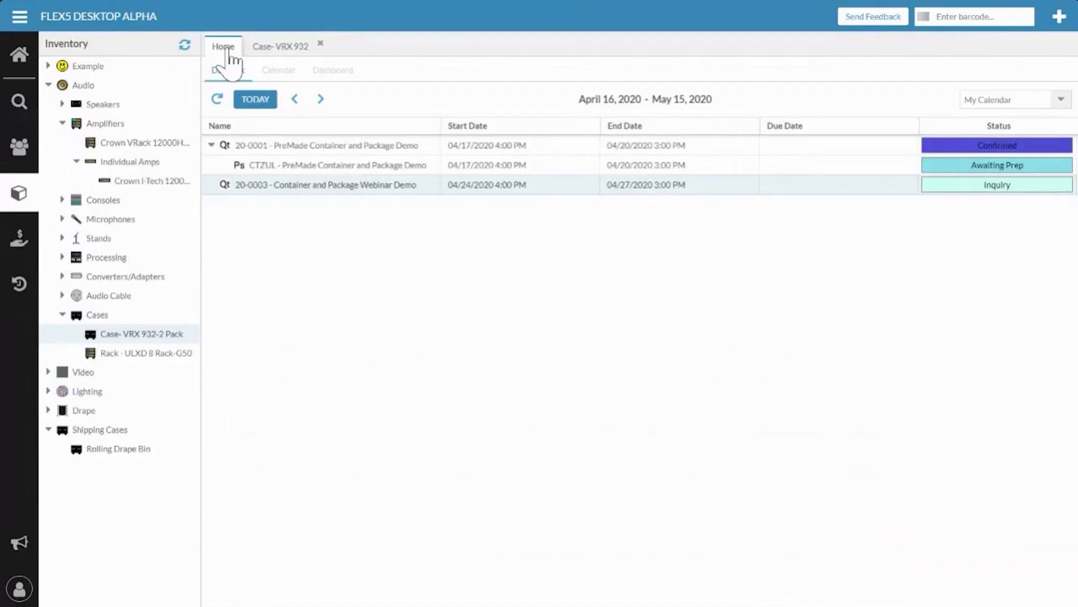
pyautogui.click(976, 16)
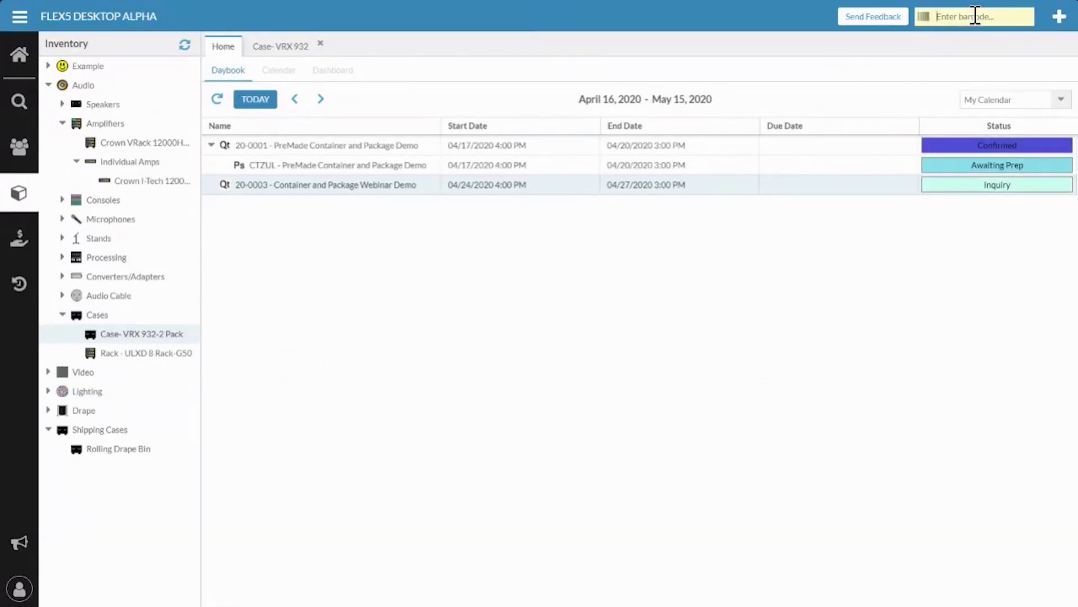
pyautogui.write('00044')
pyautogui.press('Return')
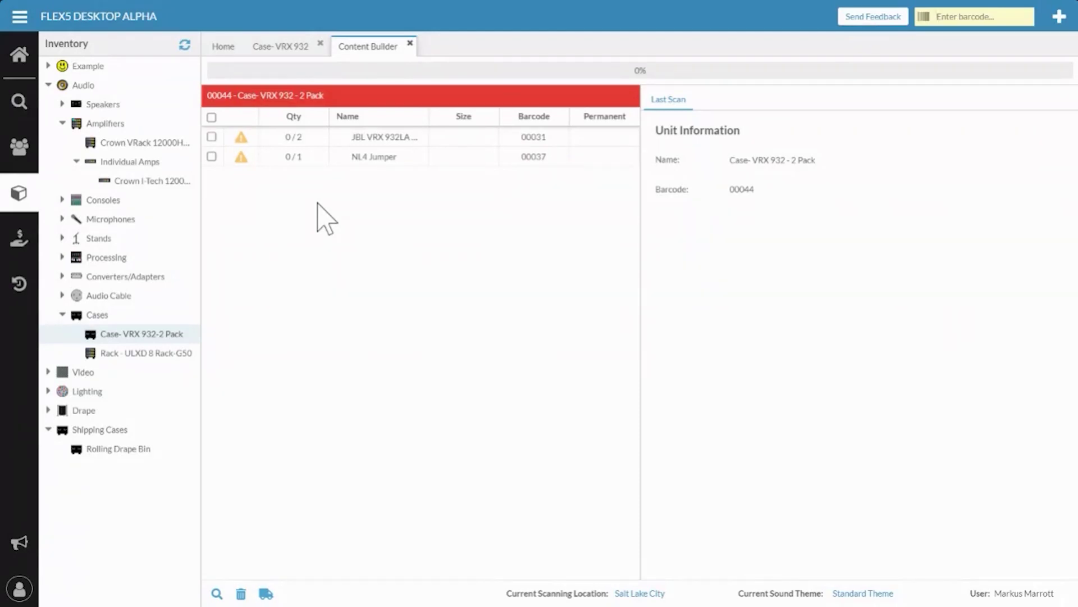
# Step: Scan the two JBL VRX 932LA speakers with barcodes 00032 and 00033 into the case
pyautogui.write('00032')
pyautogui.press('Return')
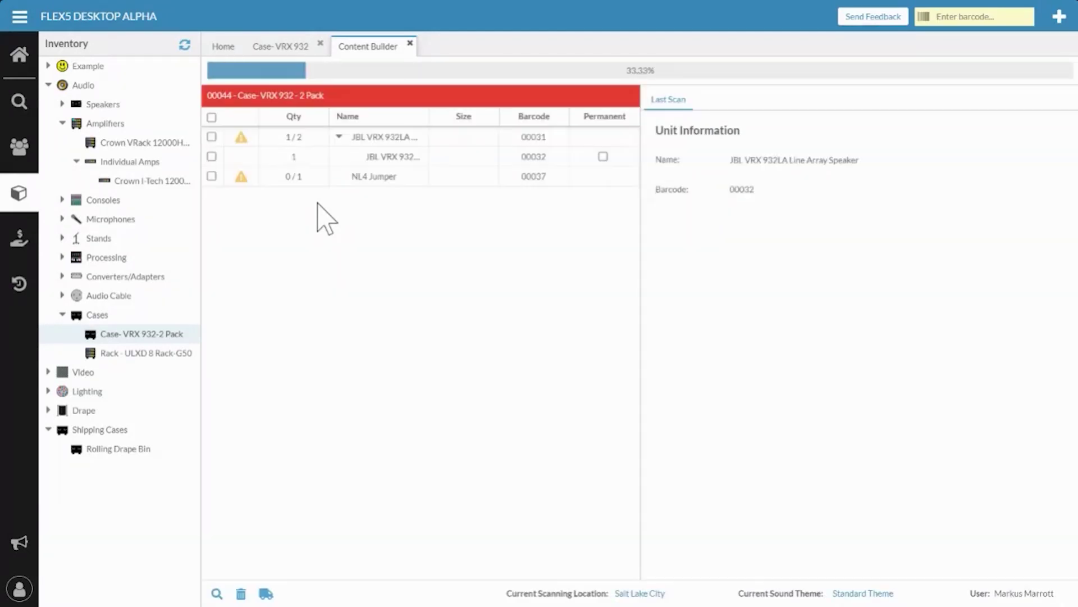
pyautogui.write('00033')
pyautogui.press('Return')
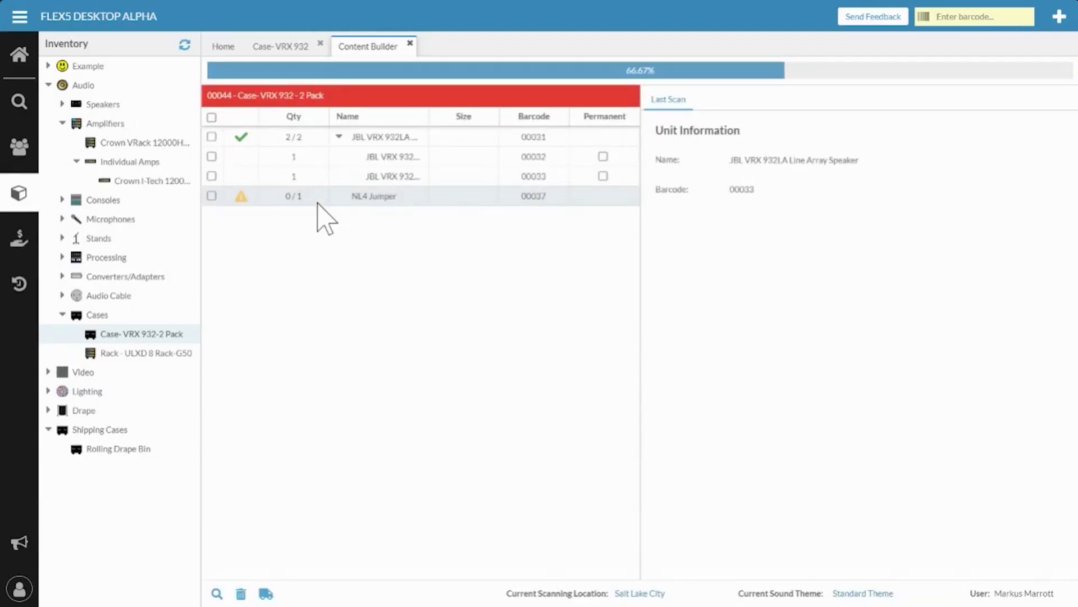
# Step: Scan a quantity of 1 NL4 Jumper into the case and close the Content Builder
pyautogui.click(318, 202)
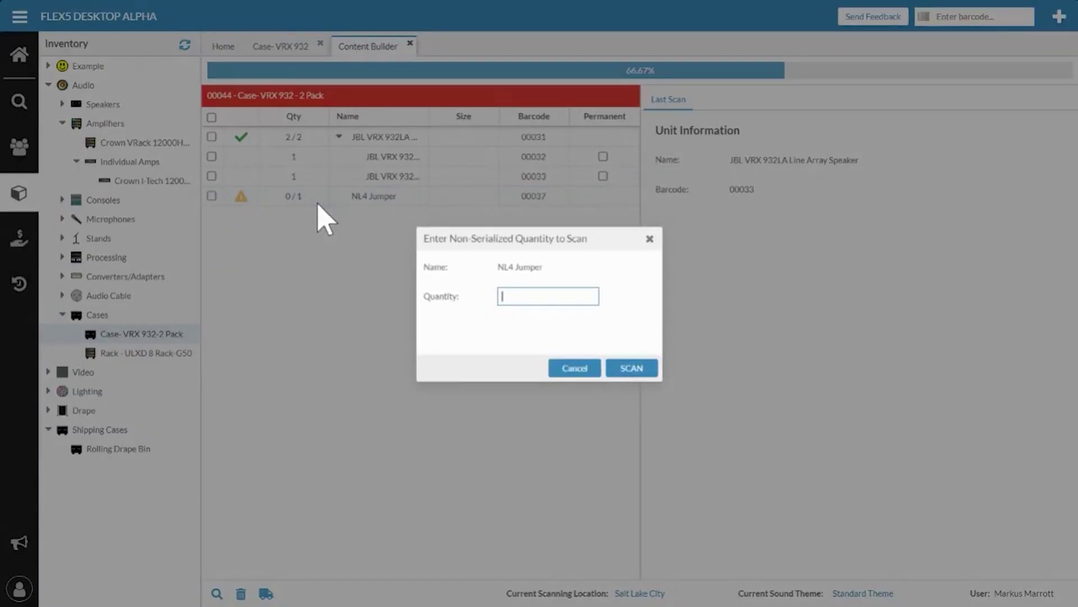
pyautogui.write('1')
pyautogui.press('Return')
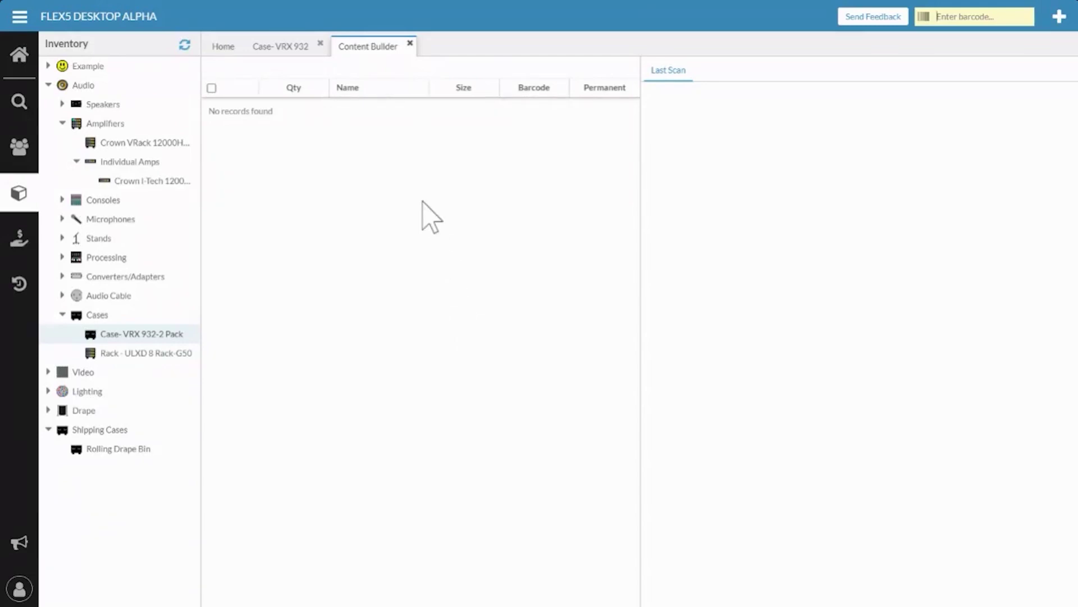
pyautogui.click(410, 43)
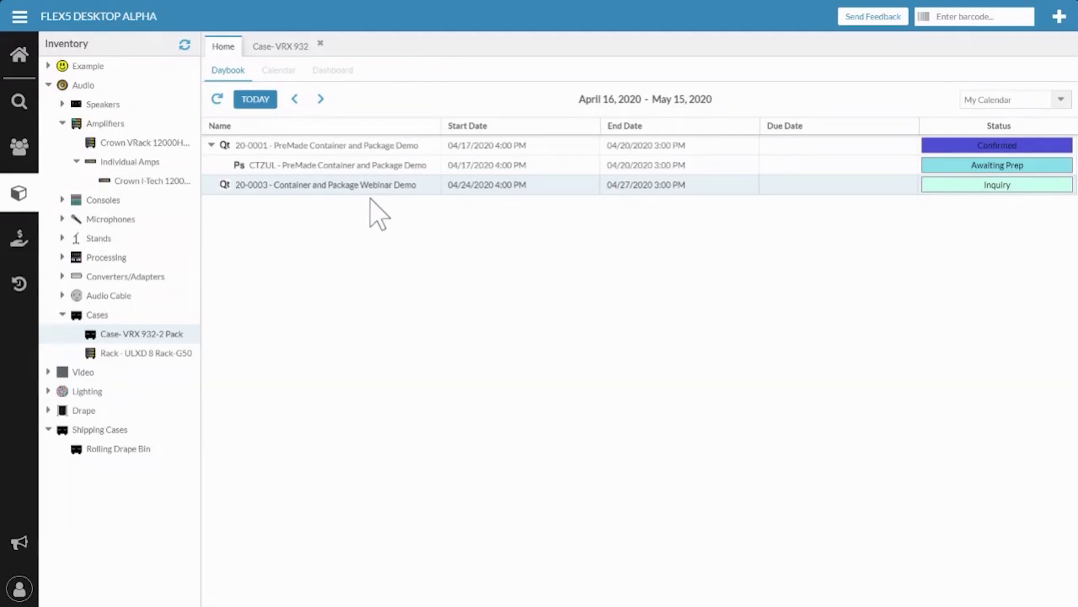
# Step: Set Contents Permanent to Yes for the Crown VRack 12000HD Amp Rack model and save it
pyautogui.doubleClick(126, 144)
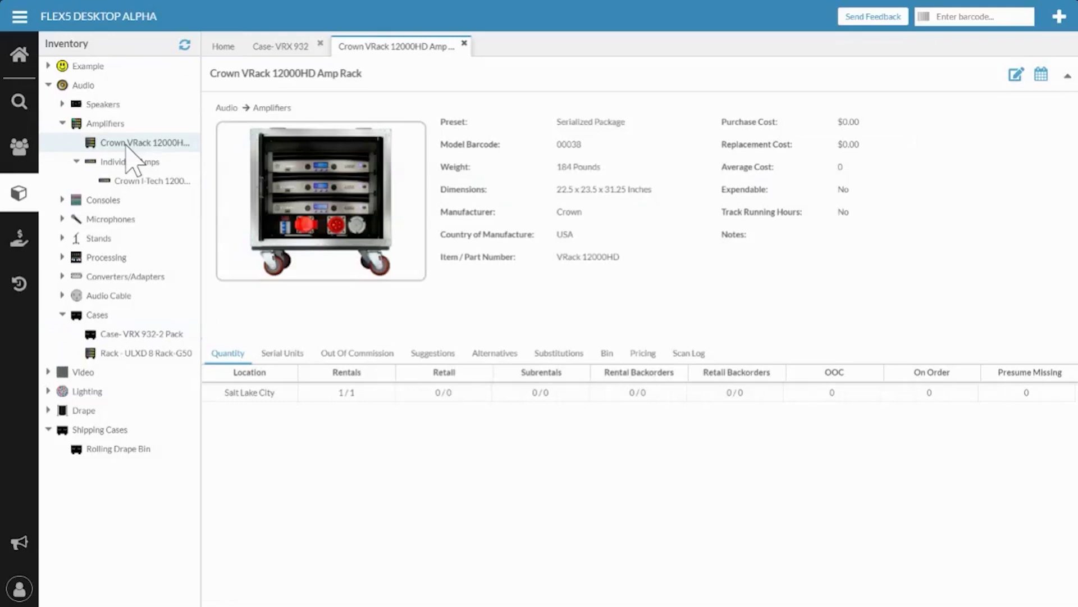
pyautogui.click(1016, 75)
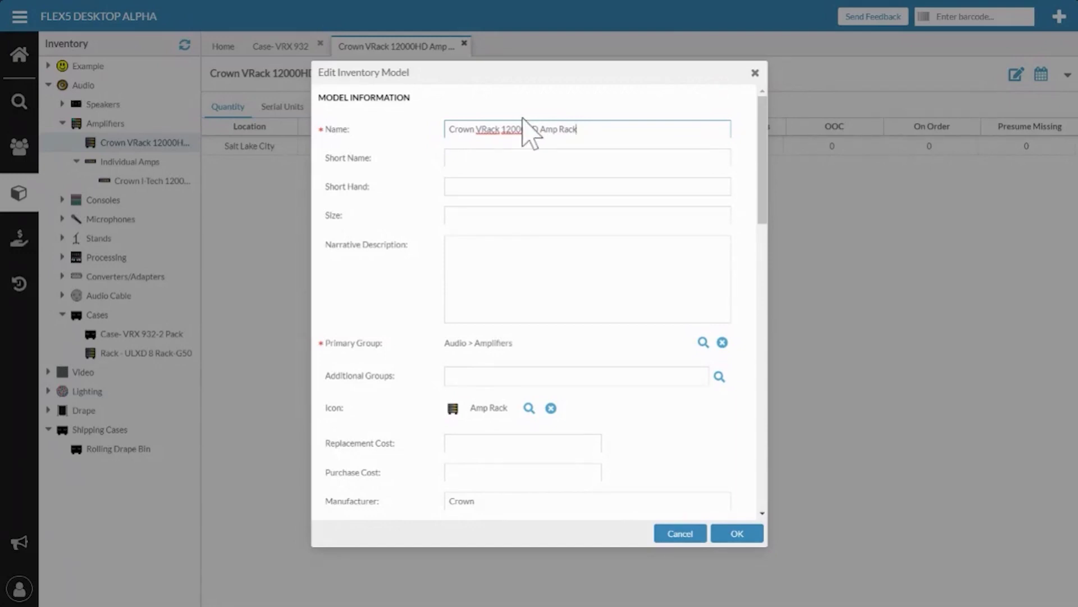
pyautogui.scroll(-1, 578, 248)
pyautogui.scroll(-8, 573, 234)
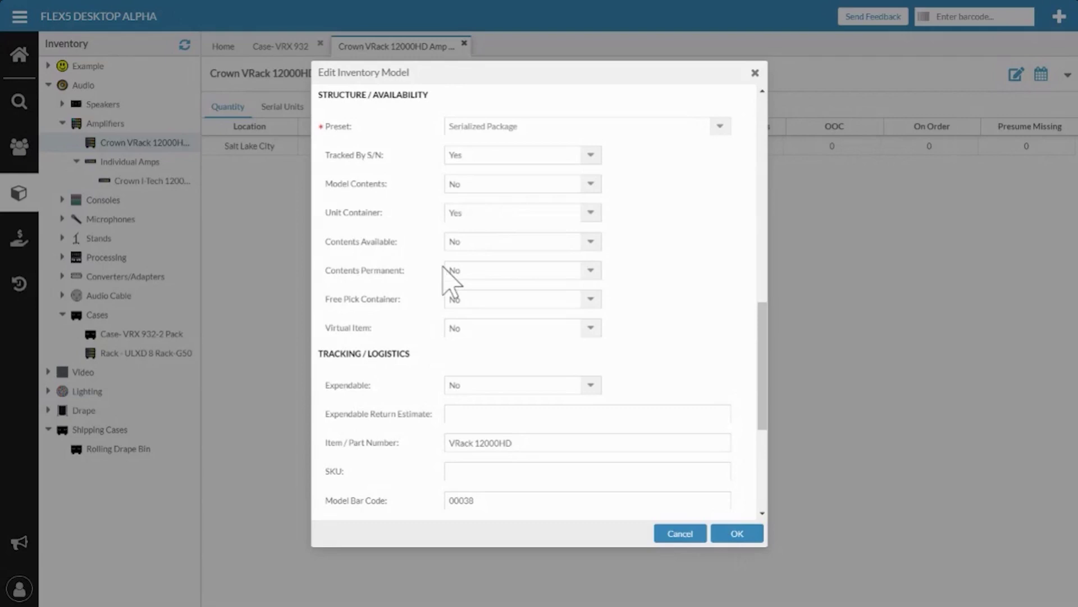
pyautogui.click(596, 271)
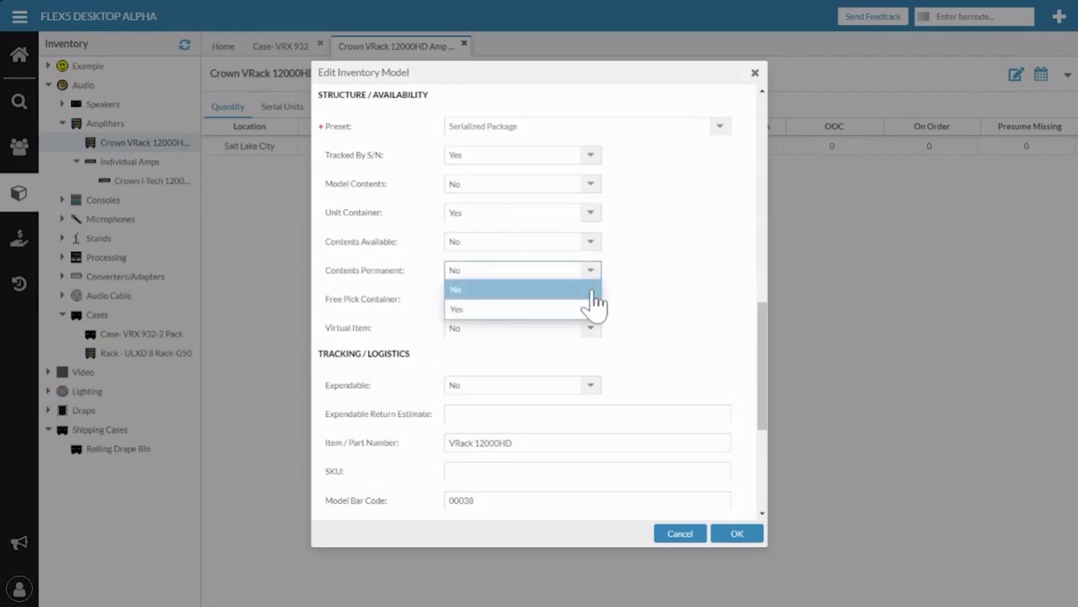
pyautogui.click(590, 309)
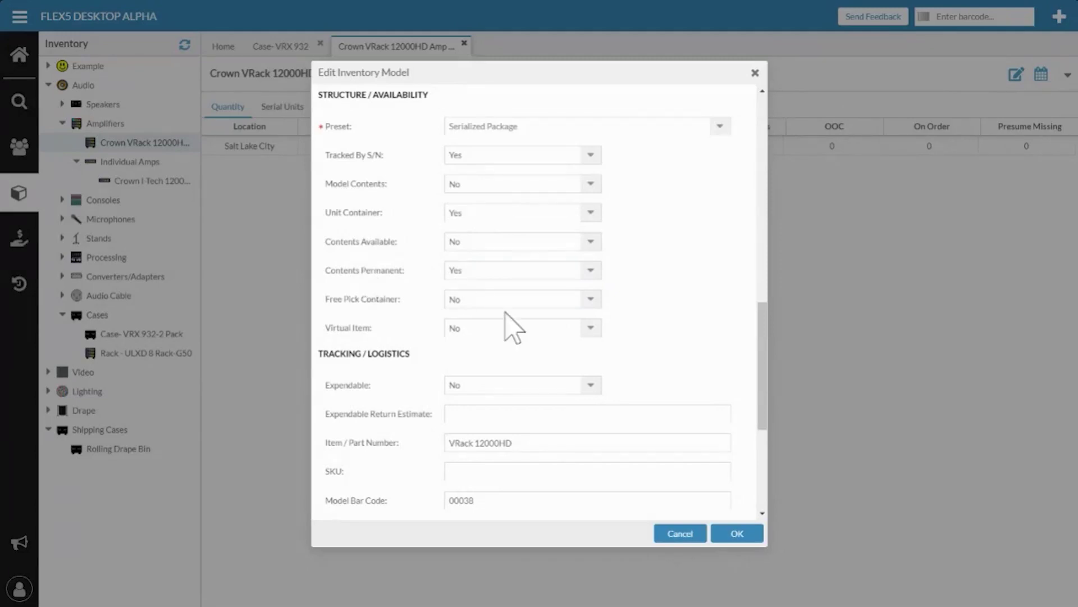
pyautogui.click(742, 533)
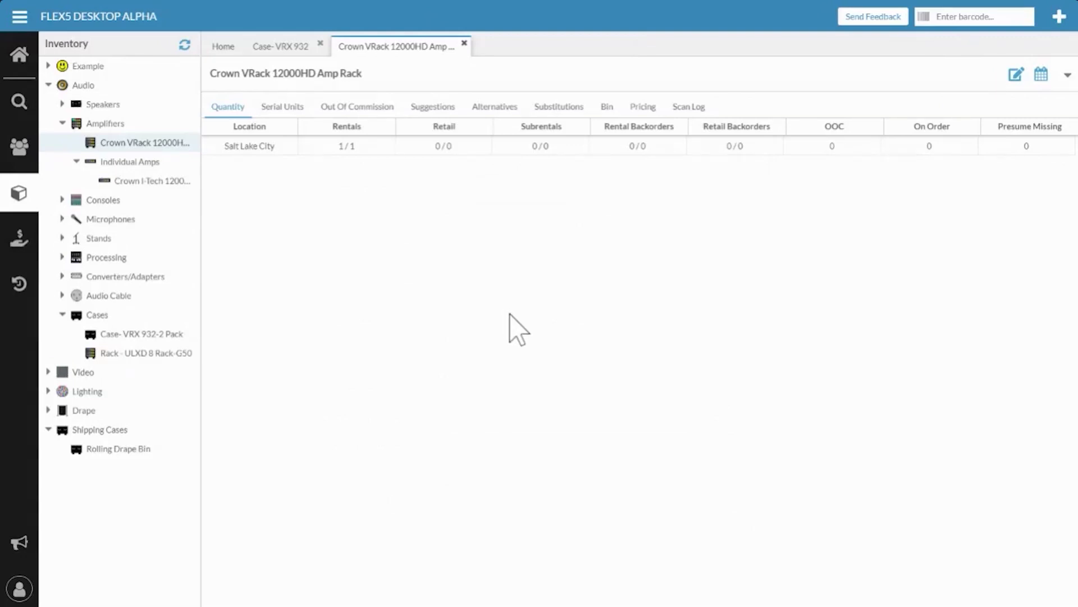
# Step: Look up the Crown I-Tech 12000 HD Amplifier's serial units, and scan amp rack 00043 from the home page to build its contents
pyautogui.click(139, 182)
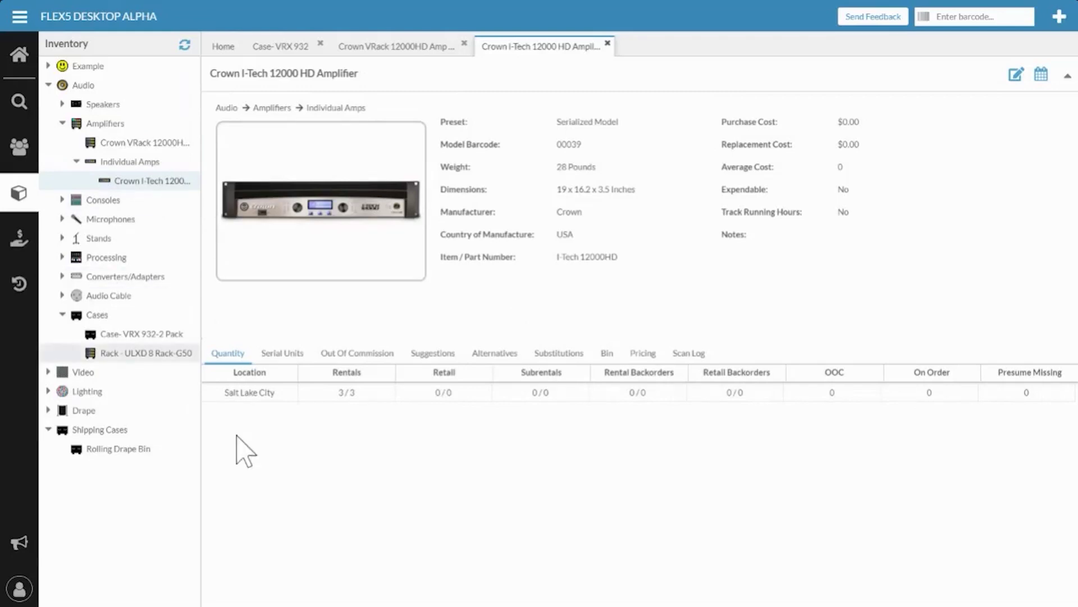
pyautogui.click(291, 356)
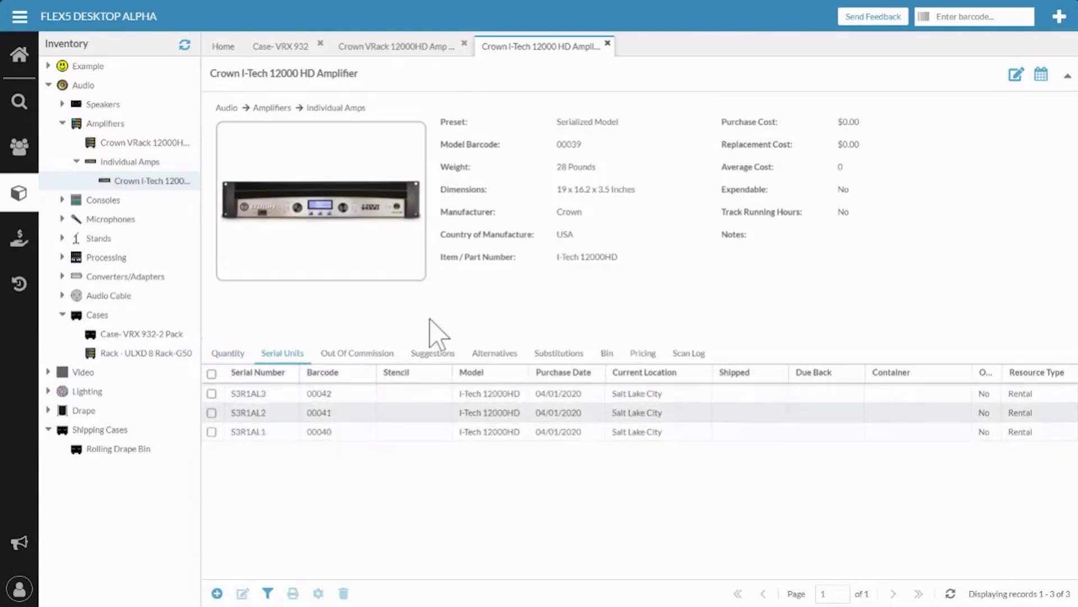
pyautogui.click(224, 47)
pyautogui.click(947, 18)
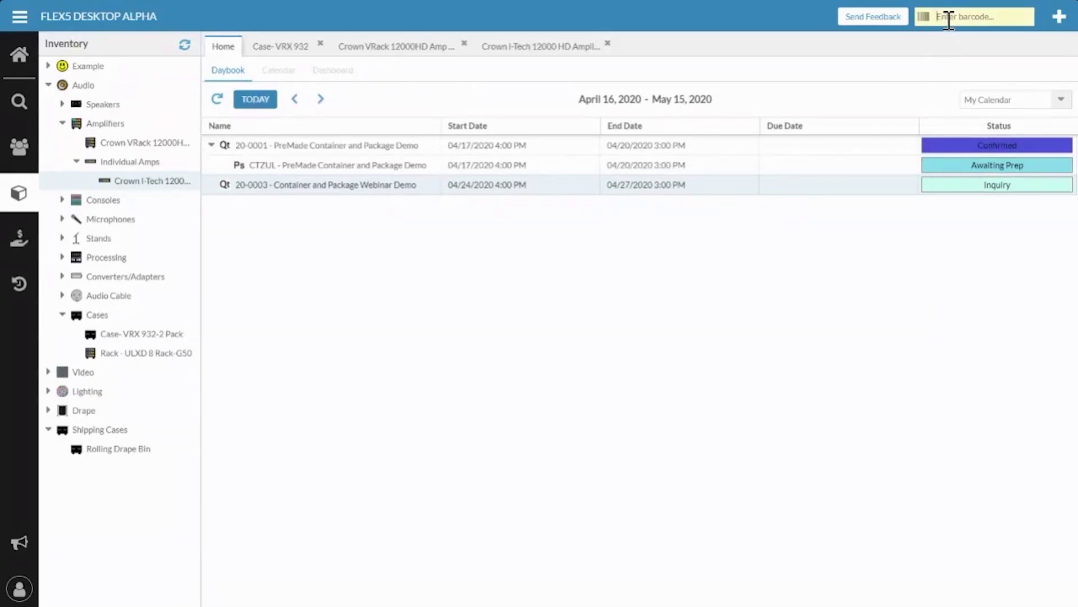
pyautogui.write('00043')
pyautogui.press('Return')
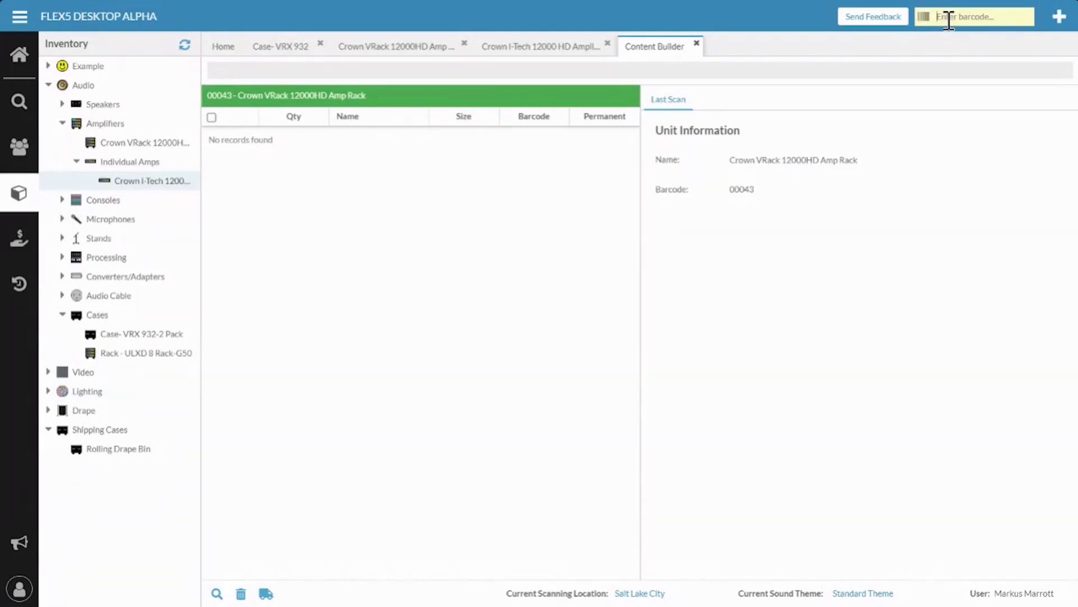
# Step: Scan the three Crown I-Tech amplifiers with barcodes 00040, 00041 and 00042 into the amp rack
pyautogui.write('00040')
pyautogui.press('Return')
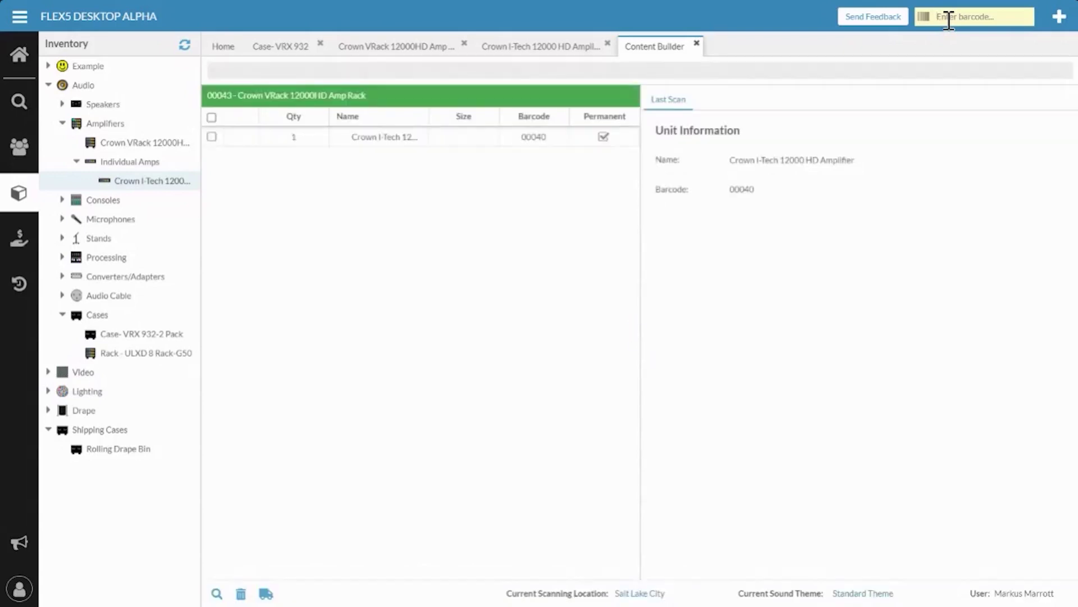
pyautogui.write('00041')
pyautogui.press('Return')
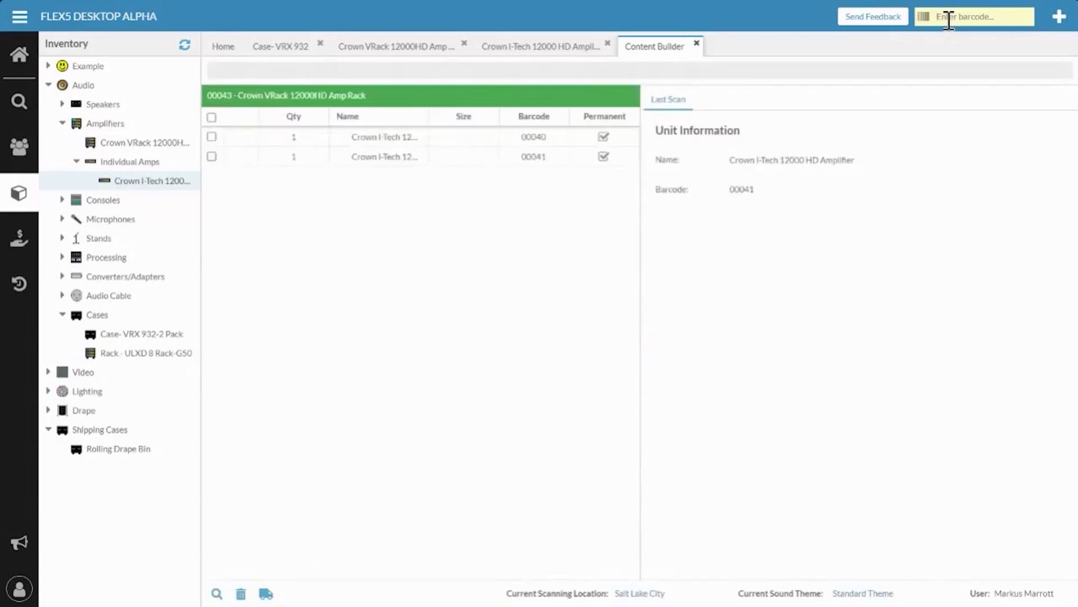
pyautogui.write('00042')
pyautogui.press('Return')
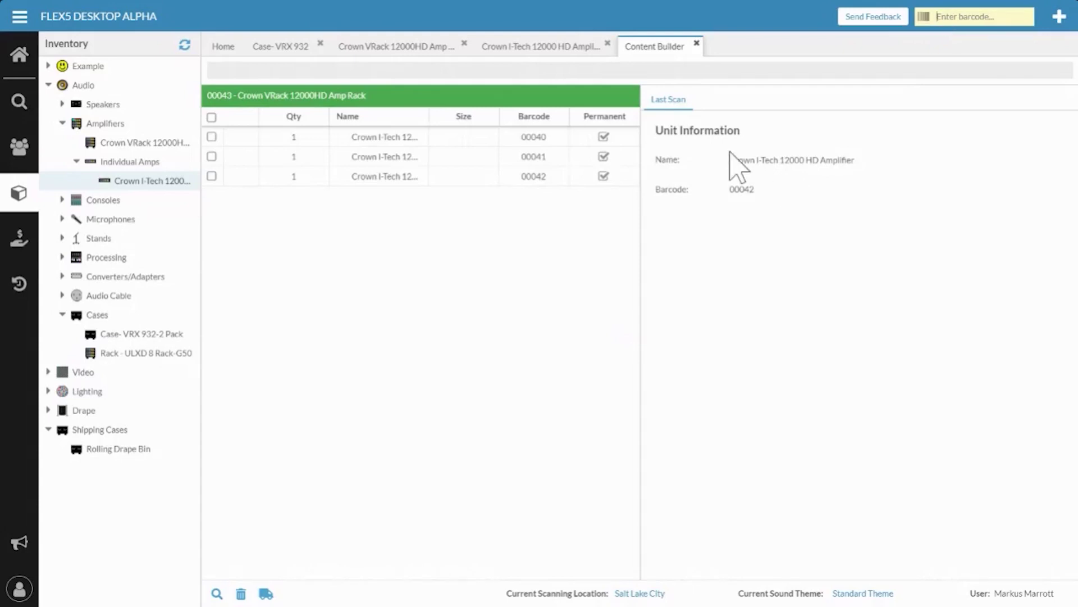
# Step: Reload the Crown I-Tech 12000 HD Amplifier record and check the container assigned to its serial units
pyautogui.click(539, 56)
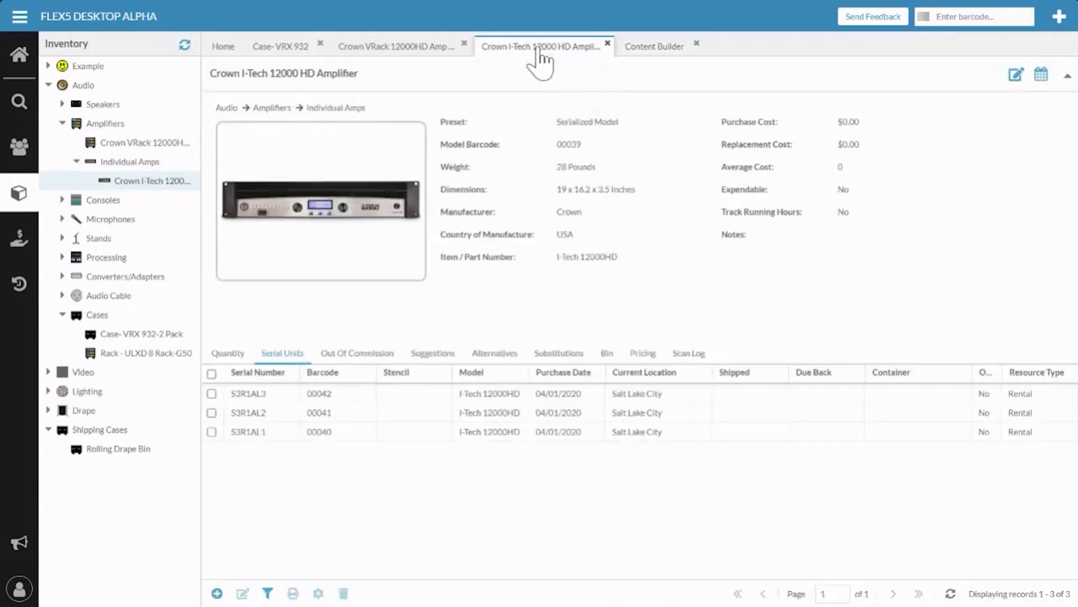
pyautogui.rightClick(537, 51)
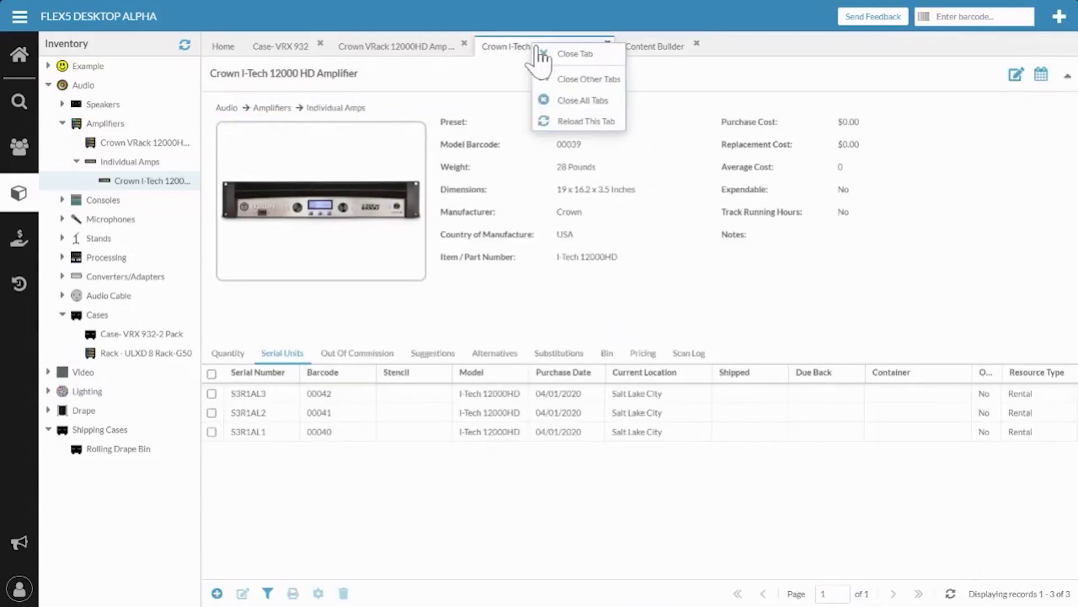
pyautogui.click(573, 125)
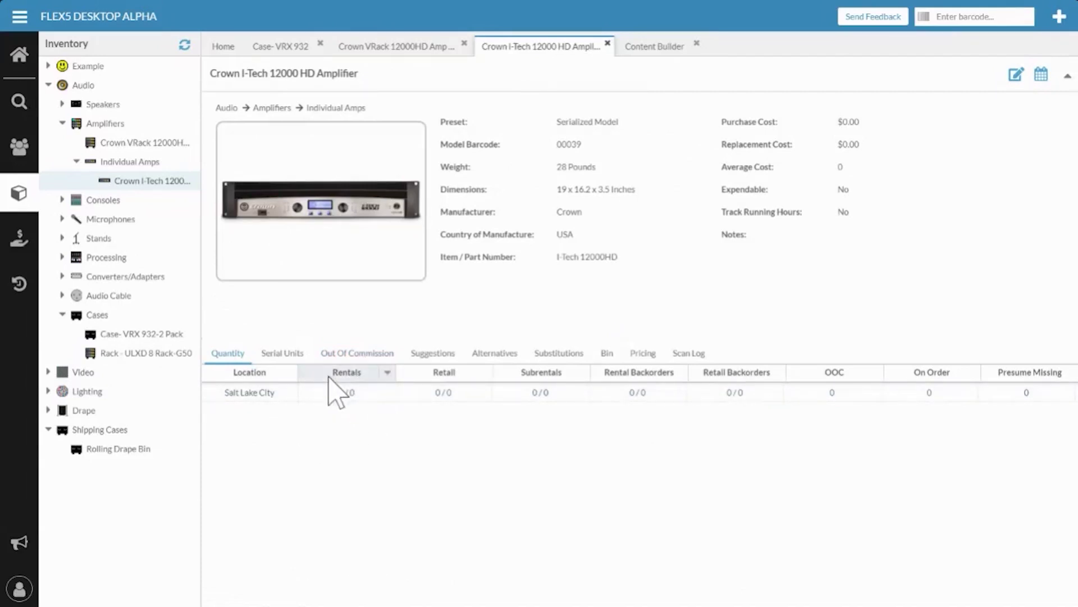
pyautogui.click(280, 360)
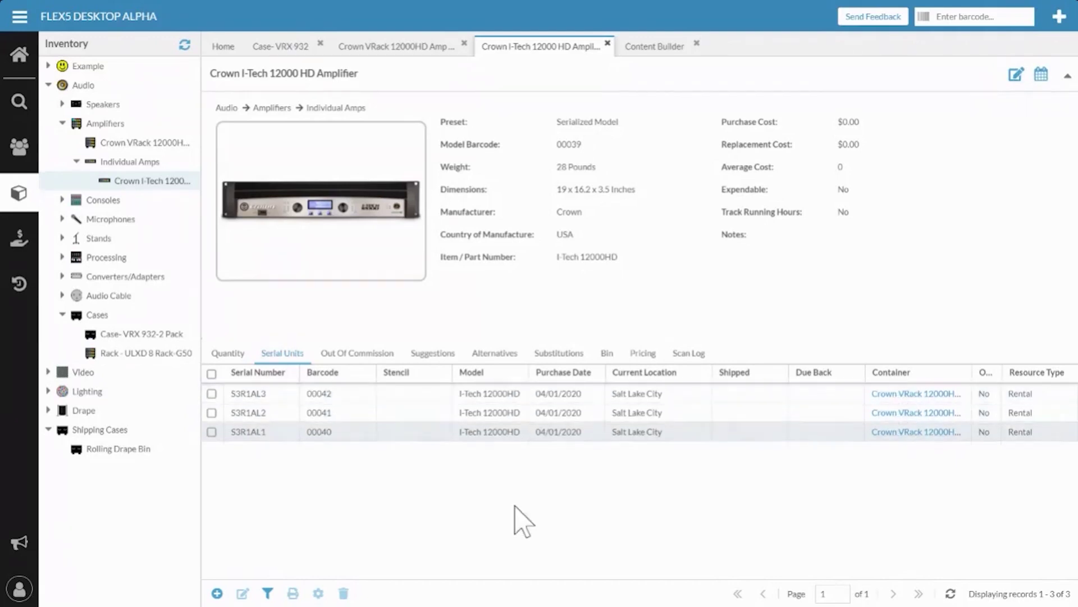
# Step: Open the ULXD 8 Rack - G50 model, scan rack 00092 in the Content Builder, and inspect the ULXD4D wireless units inside it
pyautogui.click(119, 353)
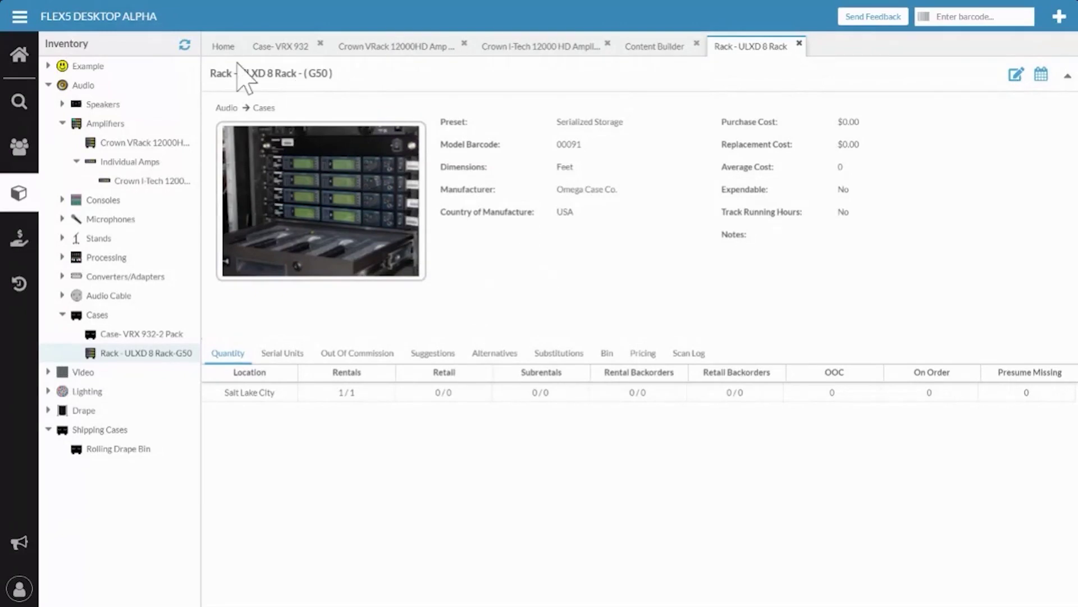
pyautogui.click(657, 56)
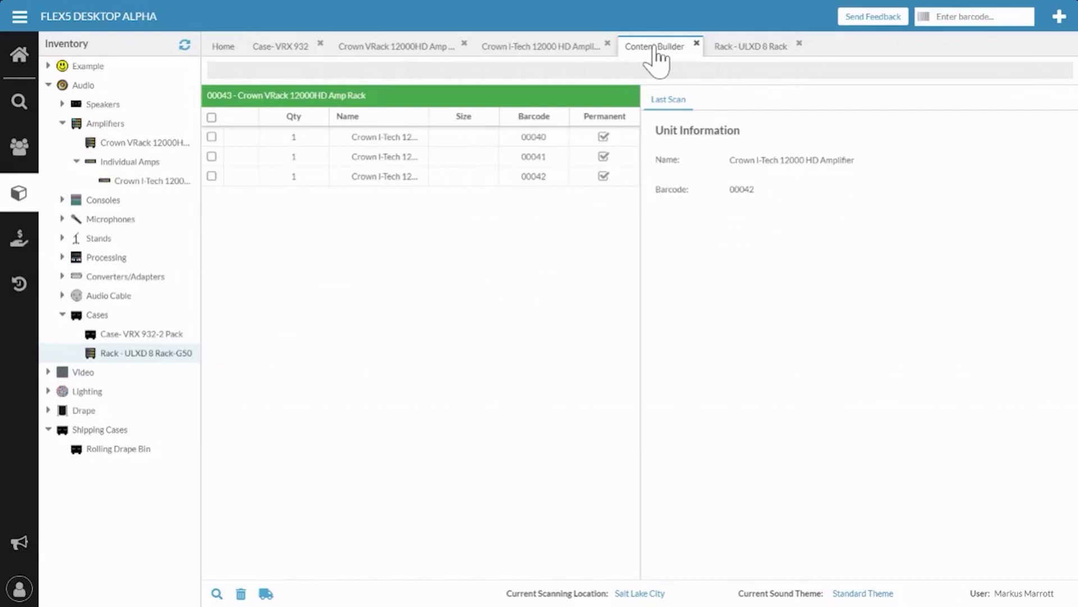
pyautogui.click(970, 17)
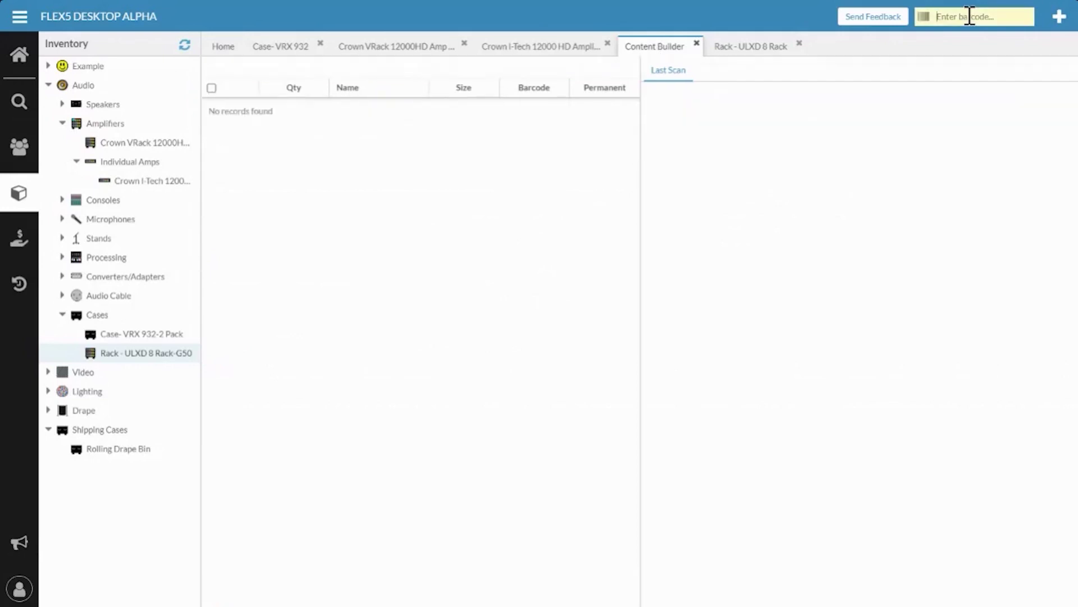
pyautogui.write('00092')
pyautogui.press('Return')
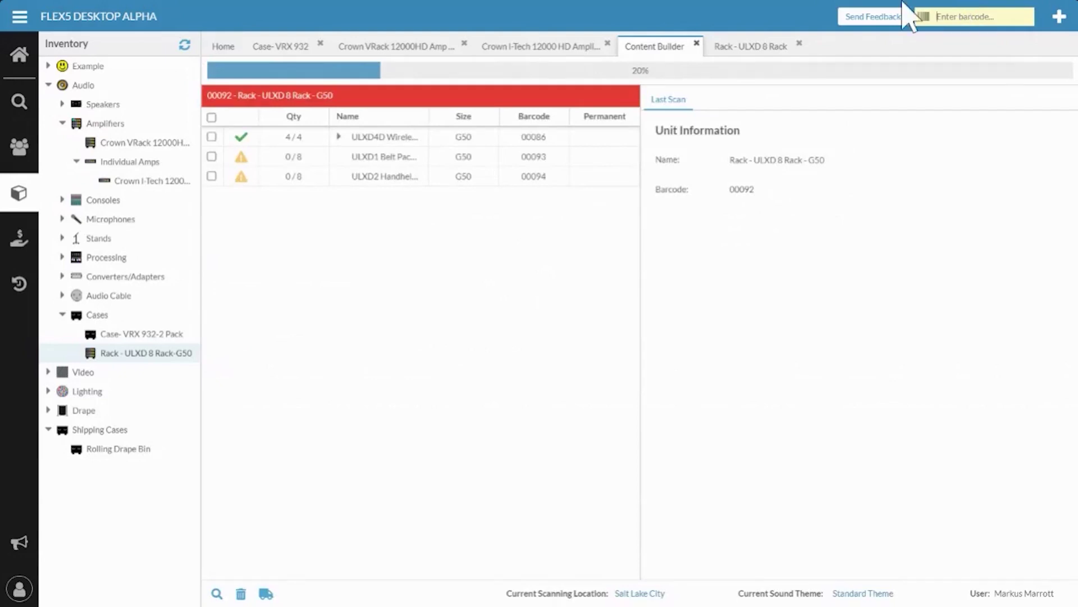
pyautogui.click(340, 136)
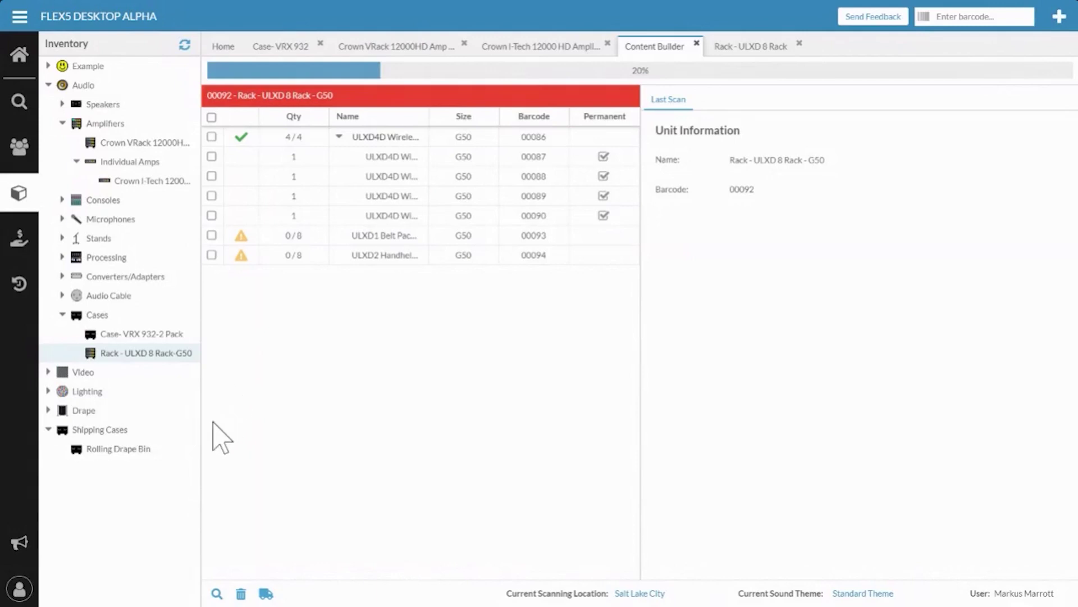
# Step: Review the Structure / Availability settings of the Rolling Drape Bin model without changing them
pyautogui.click(103, 449)
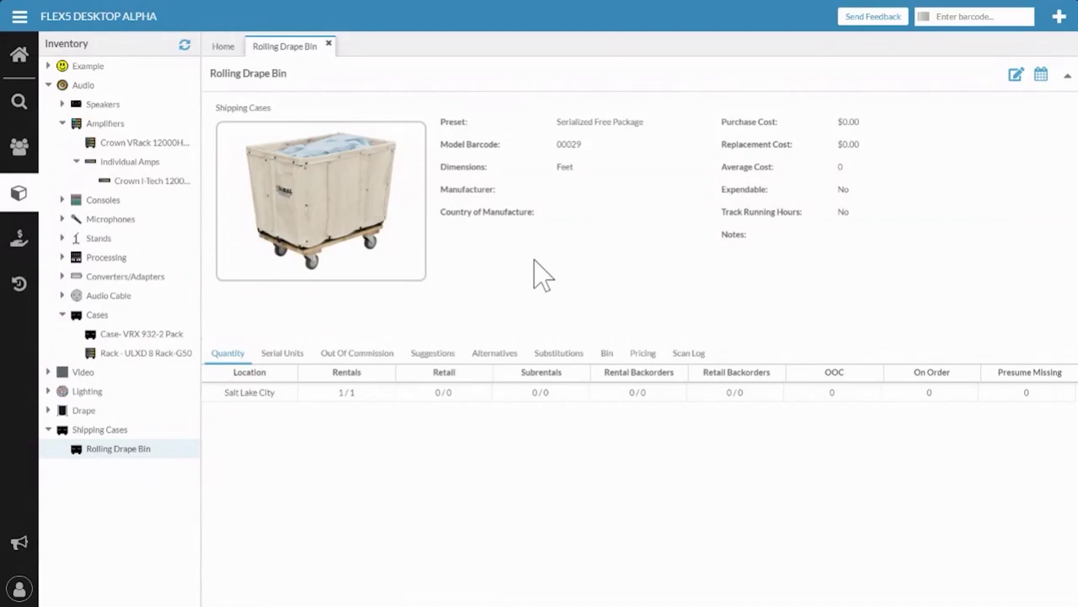
pyautogui.click(1017, 81)
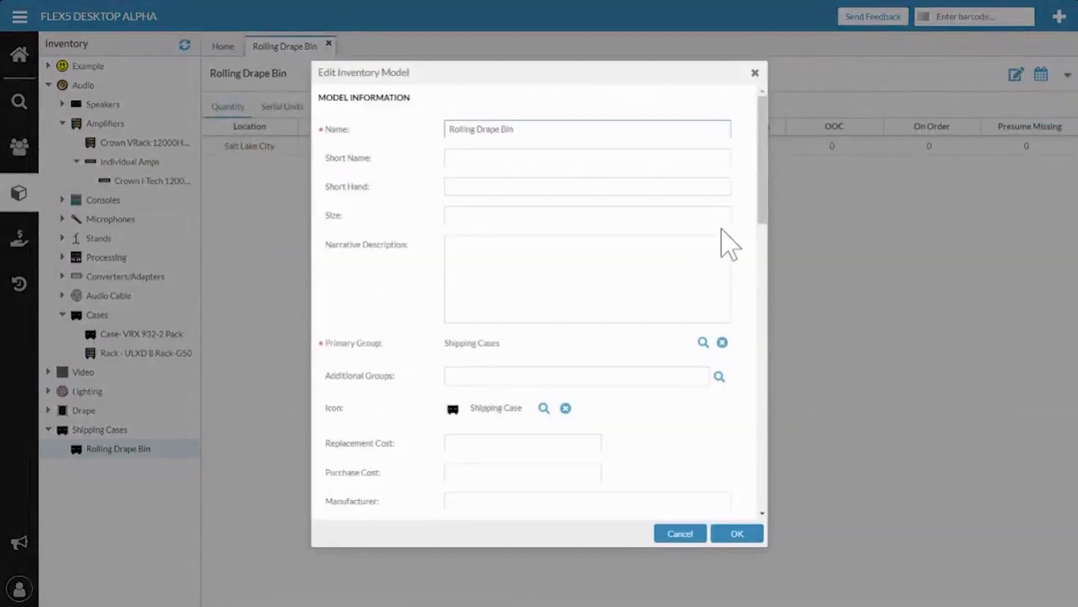
pyautogui.scroll(-2, 713, 210)
pyautogui.scroll(-10, 714, 217)
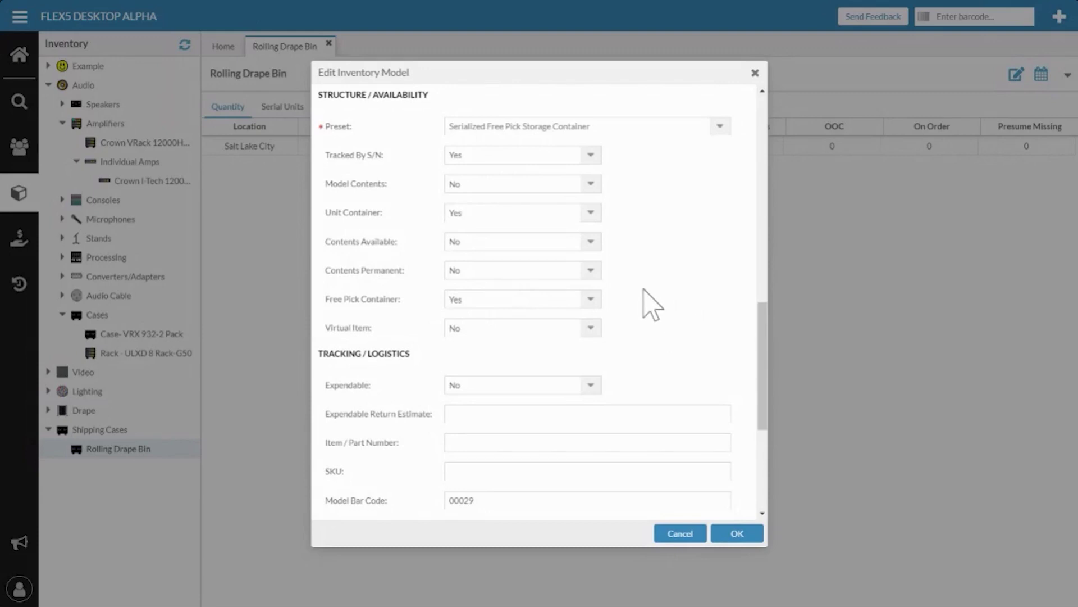
pyautogui.click(681, 535)
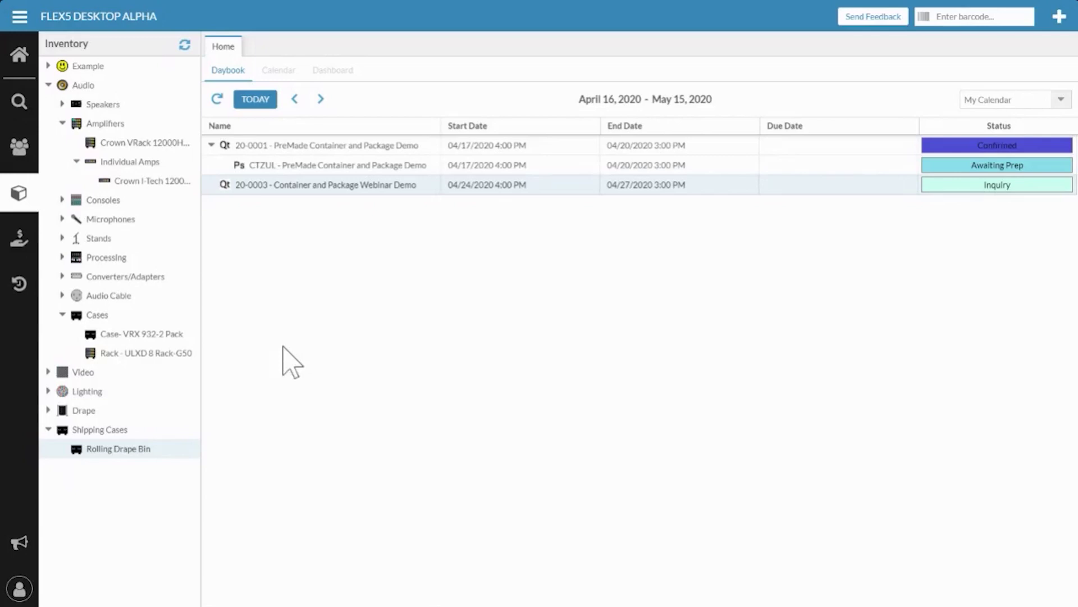
# Step: Review the Structure / Availability settings of the JBL VRX 932LA Line Array Speaker model
pyautogui.click(62, 105)
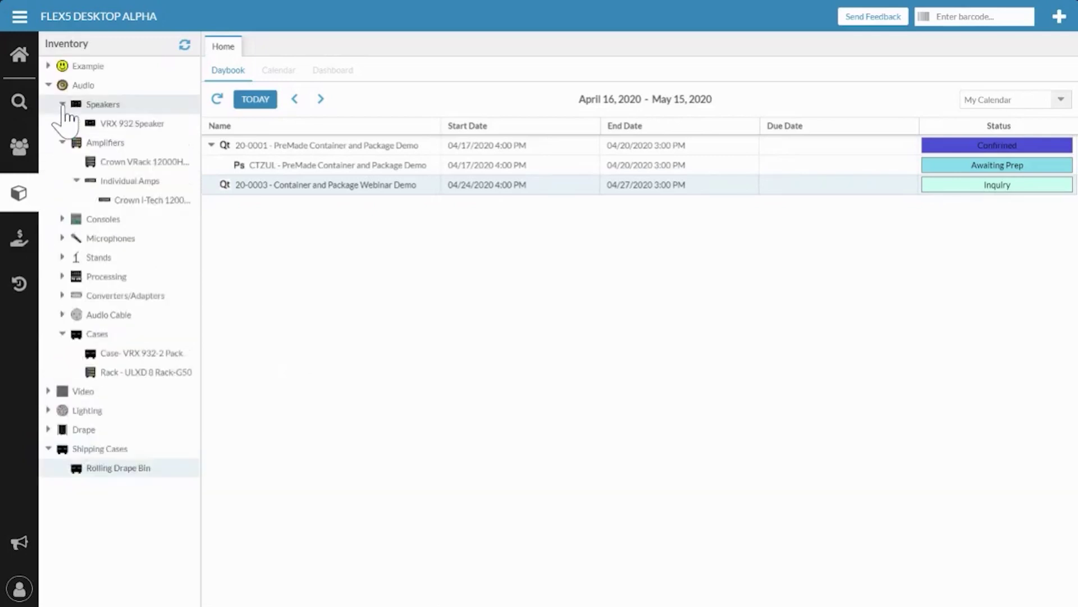
pyautogui.click(111, 124)
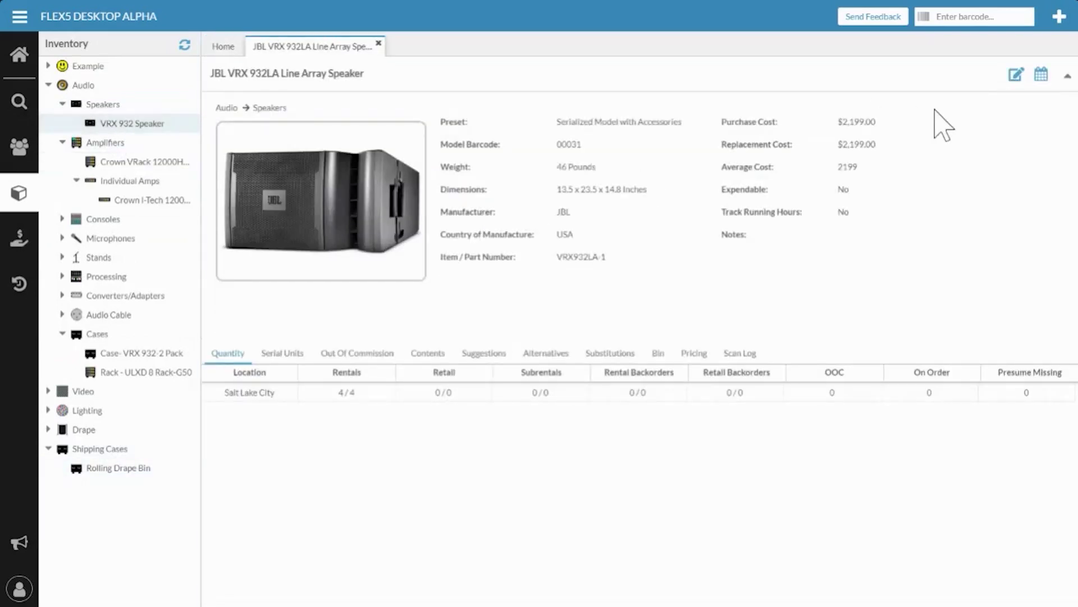
pyautogui.click(1016, 77)
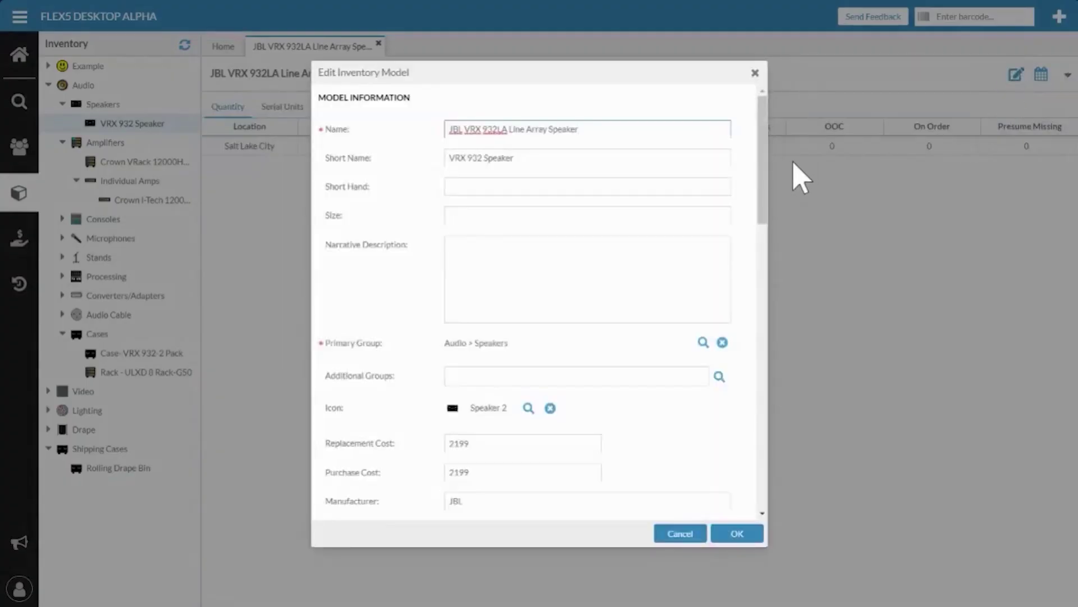
pyautogui.moveTo(764, 152); pyautogui.dragTo(748, 365)
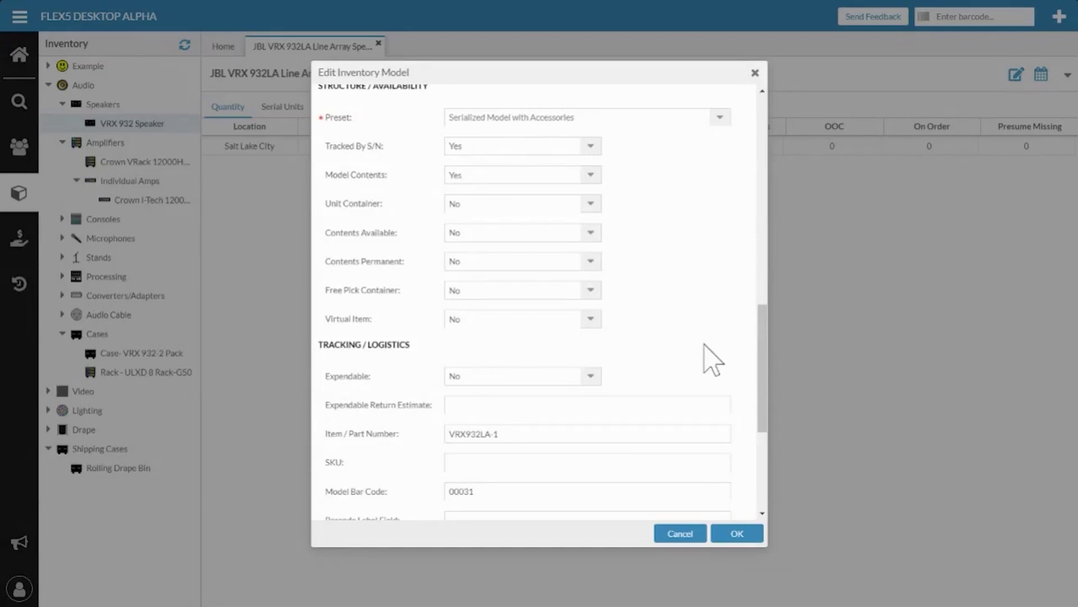
pyautogui.click(737, 534)
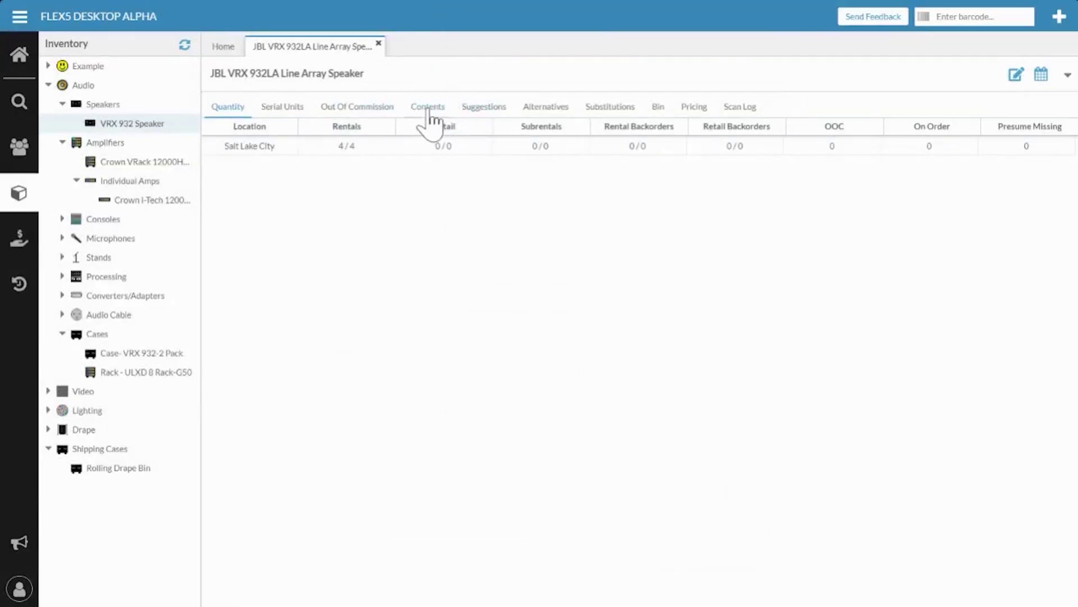
# Step: Add the NL4 Jumper to the JBL VRX 932LA speaker's model contents with a quantity of 0.5
pyautogui.click(429, 108)
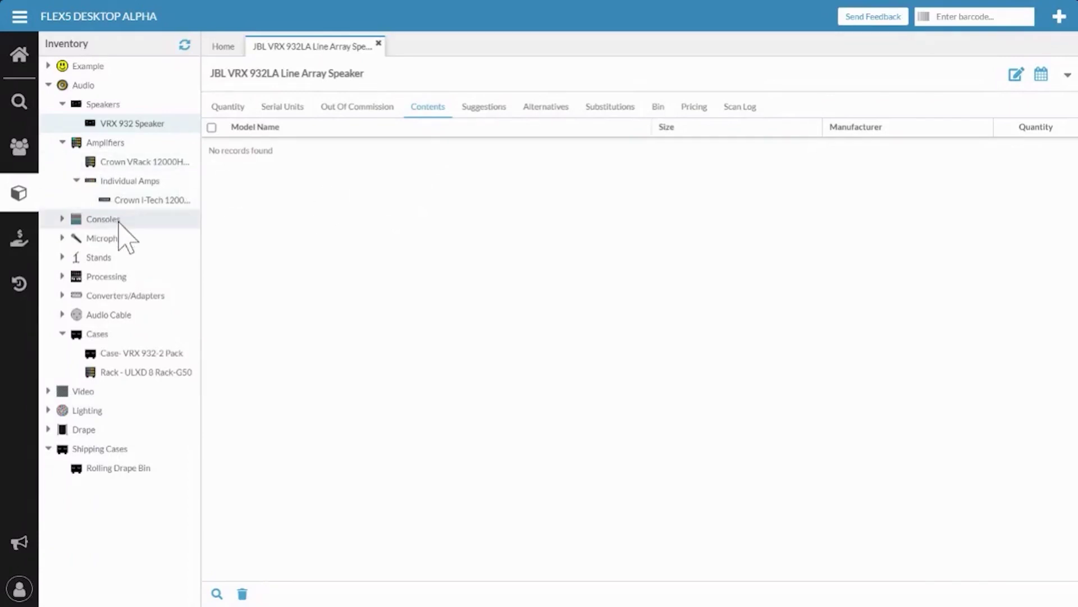
pyautogui.click(63, 313)
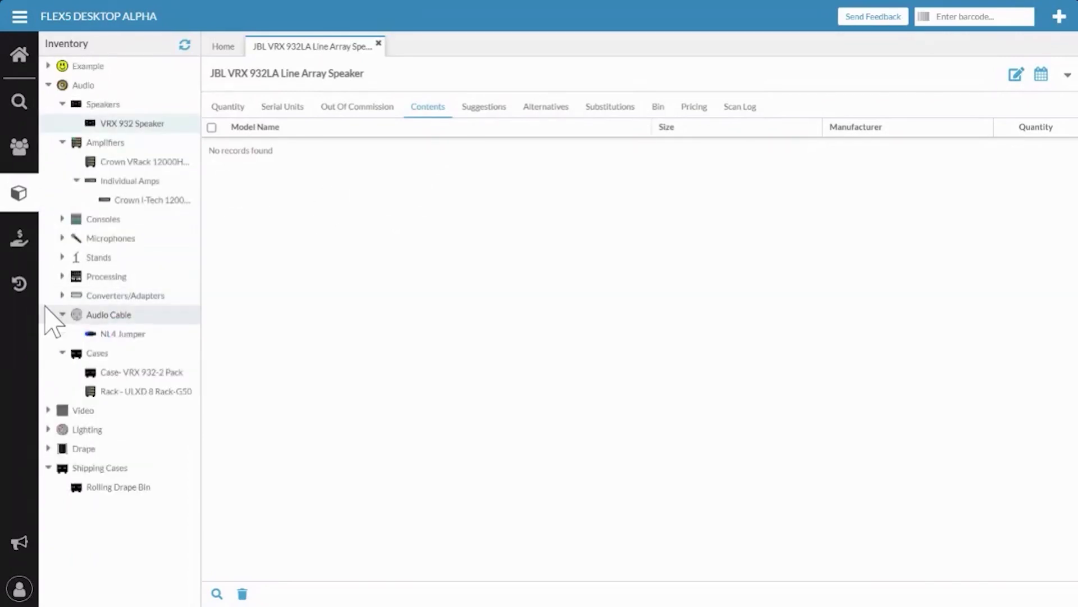
pyautogui.moveTo(102, 331); pyautogui.dragTo(349, 314)
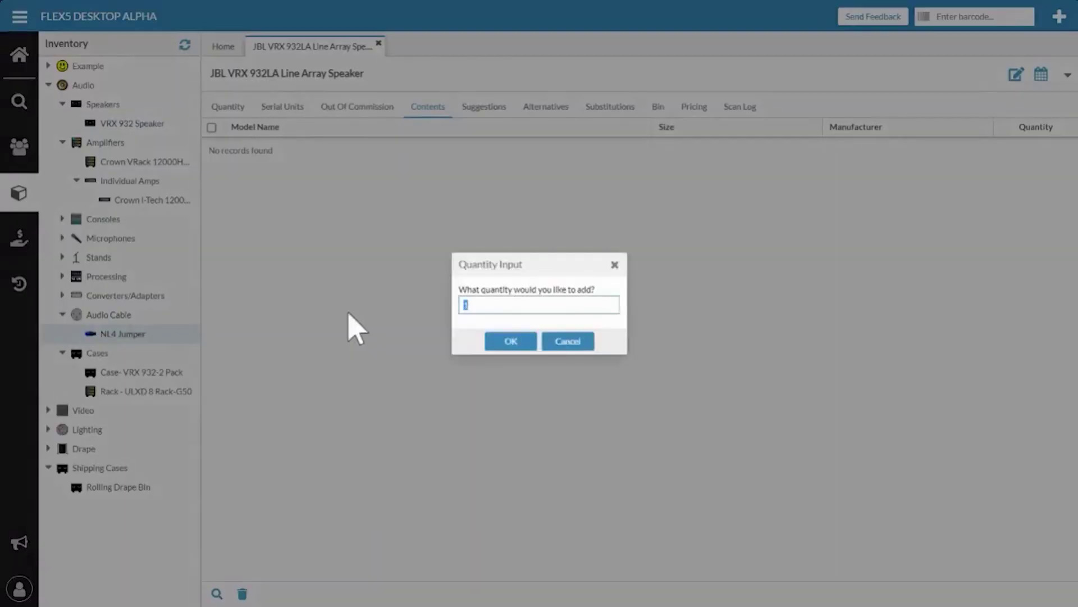
pyautogui.write('5')
pyautogui.click(499, 343)
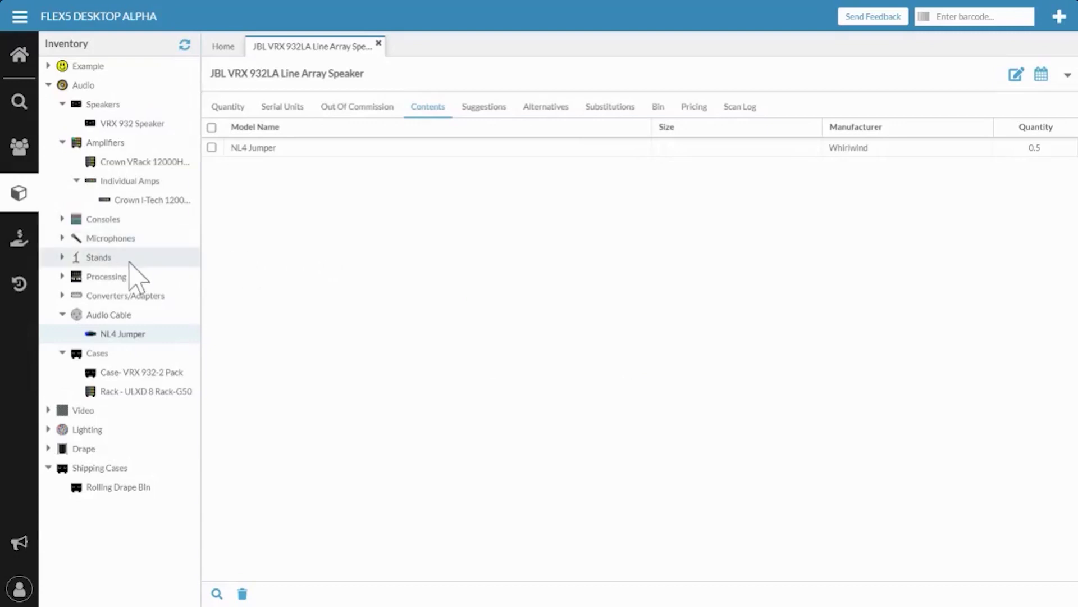
# Step: Add the tall Speaker Stand and the VRX 932-2 Pack case to the speaker's contents, each with a quantity of 0.5
pyautogui.click(63, 257)
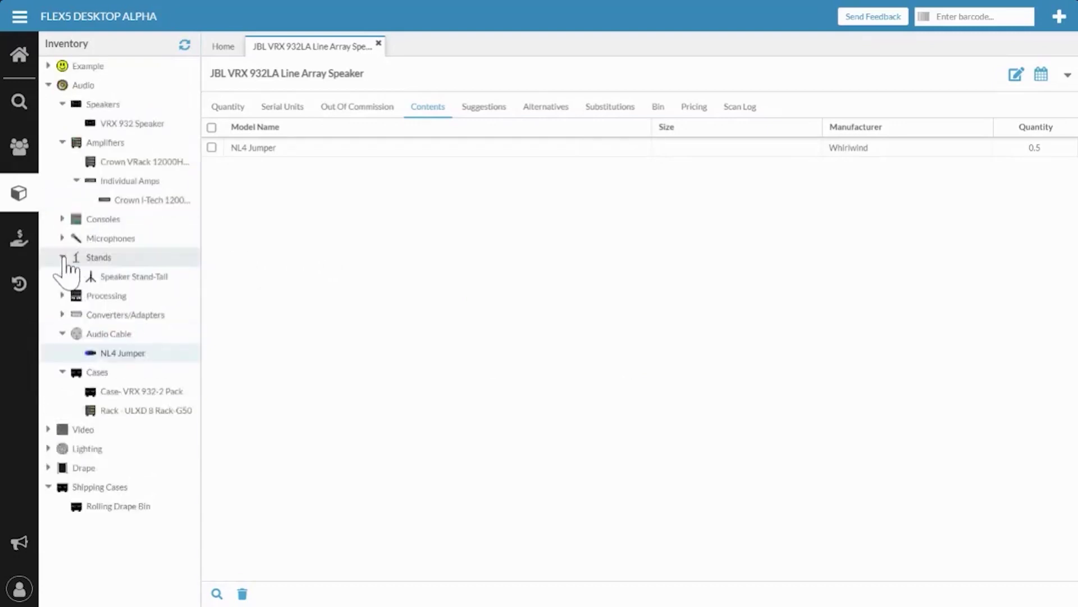
pyautogui.moveTo(126, 276); pyautogui.dragTo(288, 292)
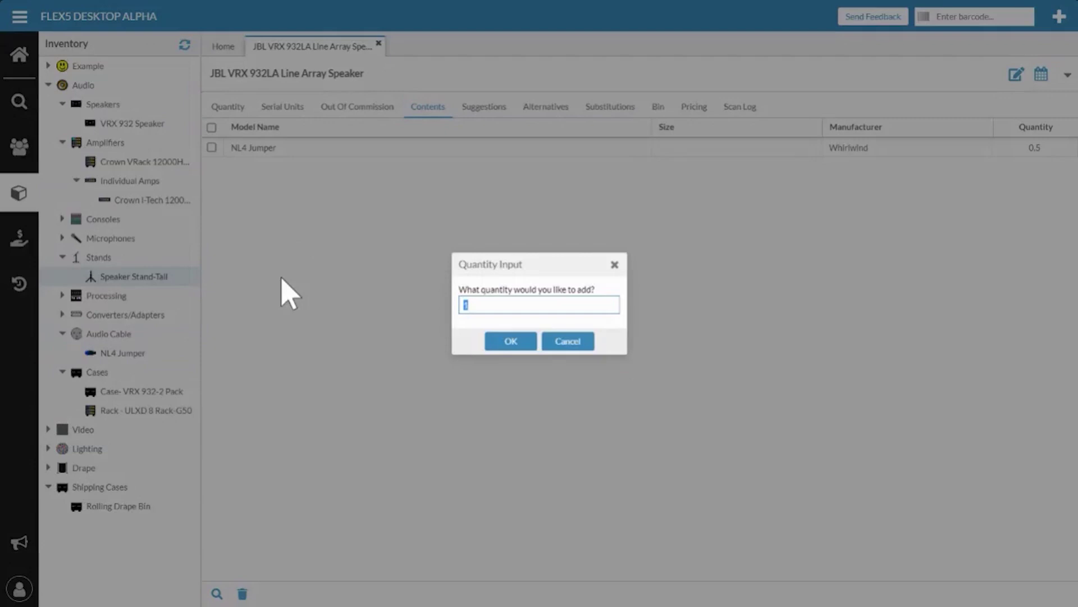
pyautogui.click(511, 343)
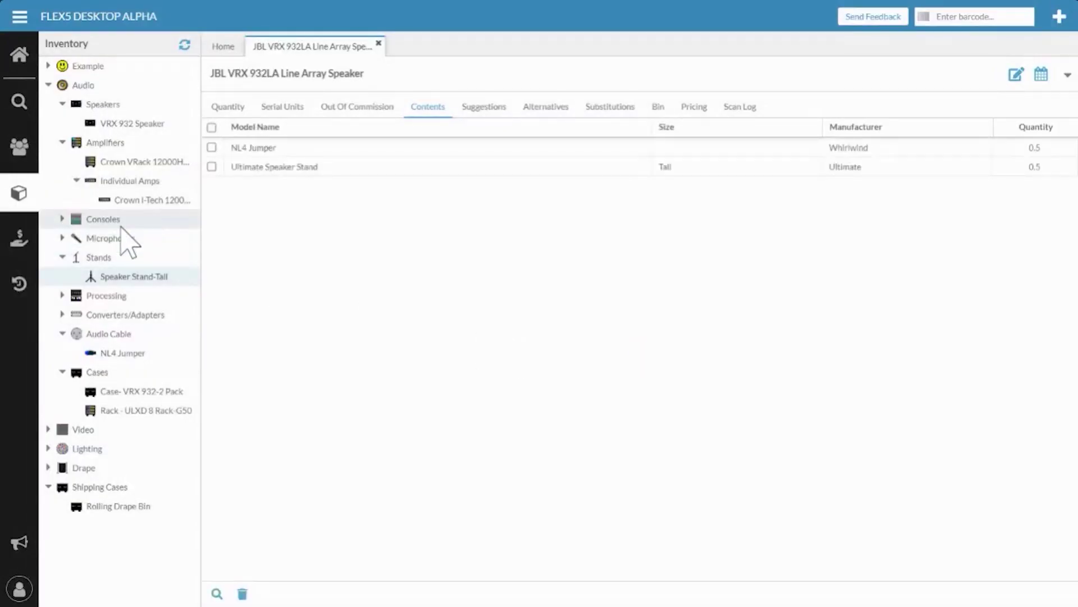
pyautogui.moveTo(104, 394); pyautogui.dragTo(293, 376)
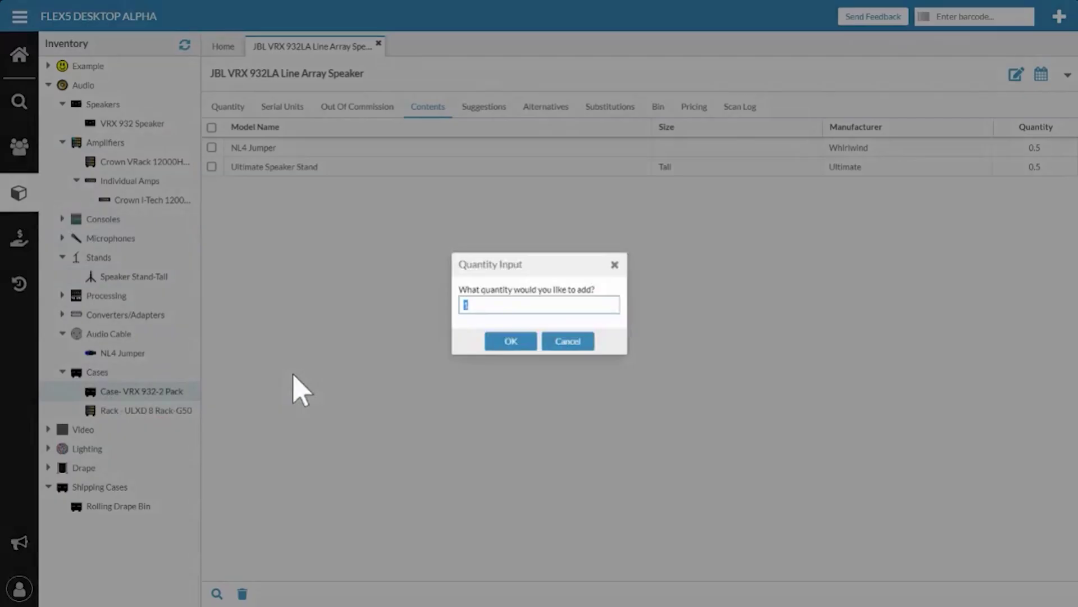
pyautogui.click(513, 341)
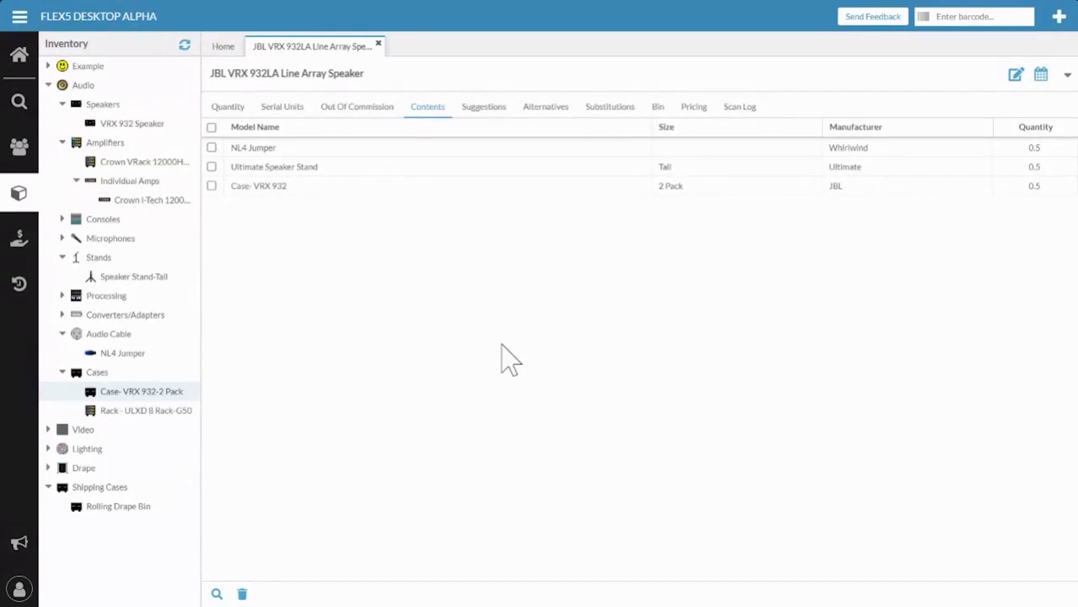
# Step: Open the line items of the Container and Package Webinar Demo quote and add 4 VRX 932 Speakers and 1 Crown VRack 12000HD Amp Rack
pyautogui.click(219, 46)
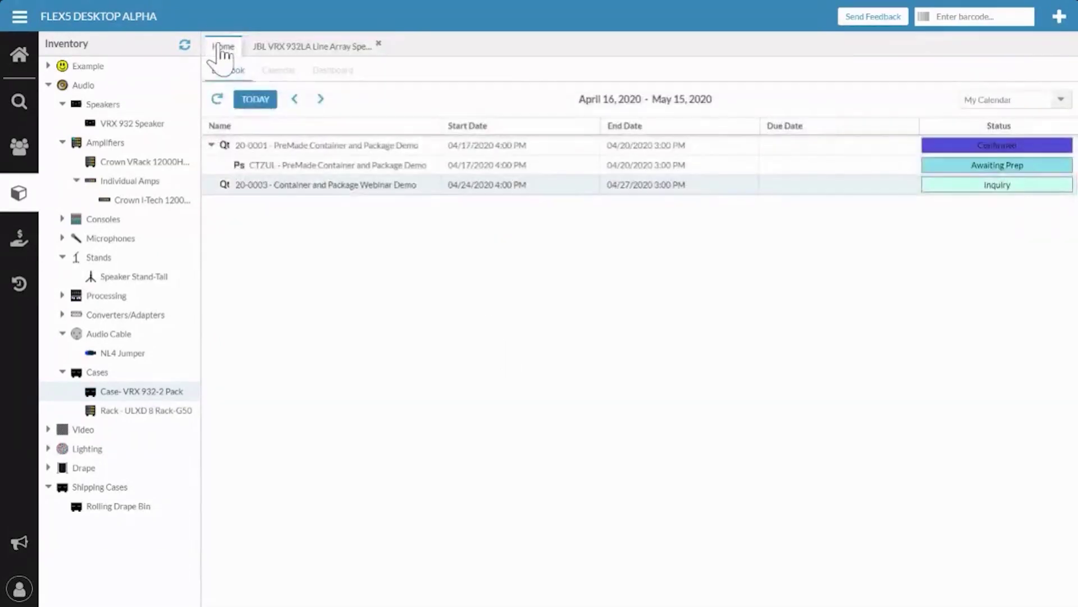
pyautogui.doubleClick(306, 185)
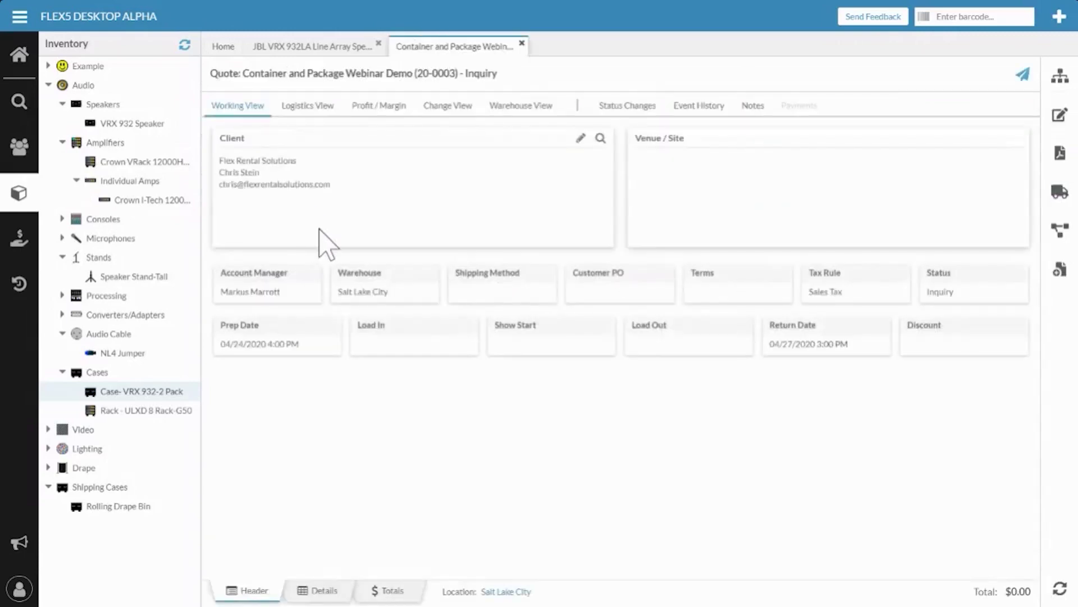
pyautogui.click(329, 594)
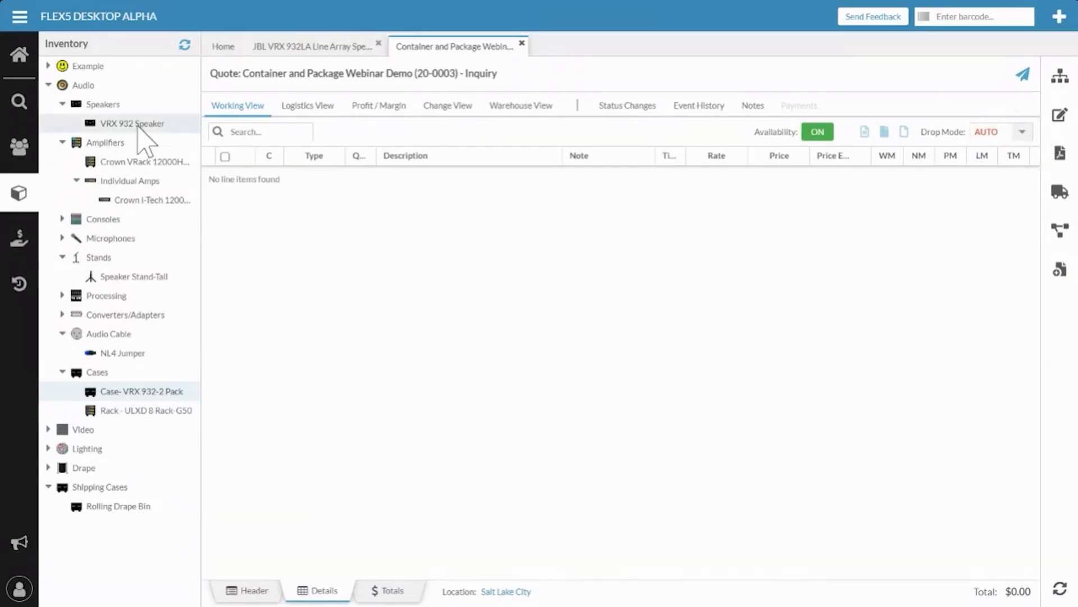
pyautogui.moveTo(109, 128); pyautogui.dragTo(349, 270)
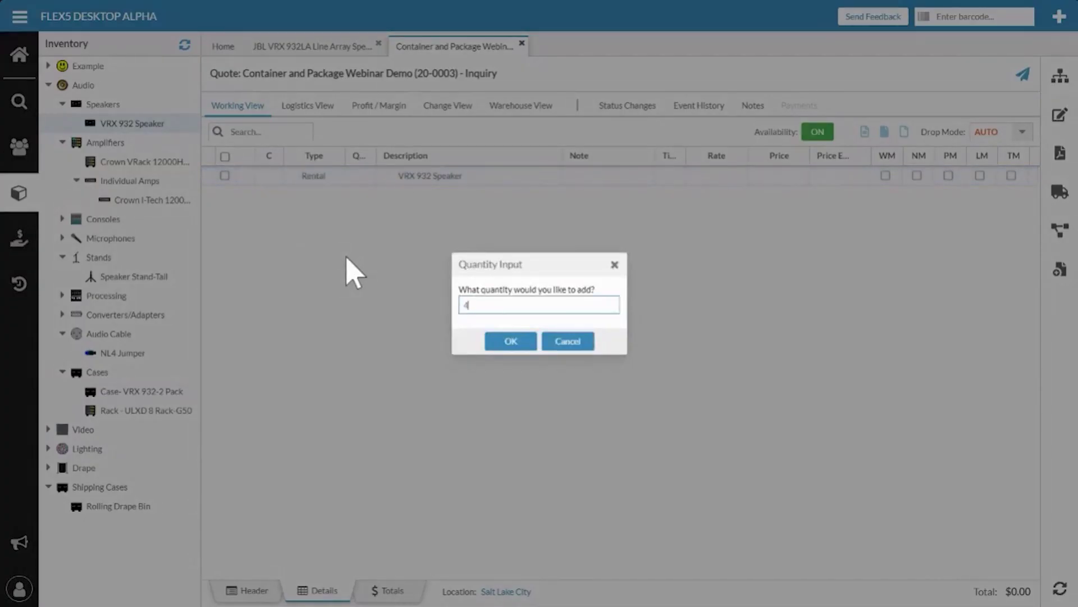
pyautogui.write('4')
pyautogui.press('Return')
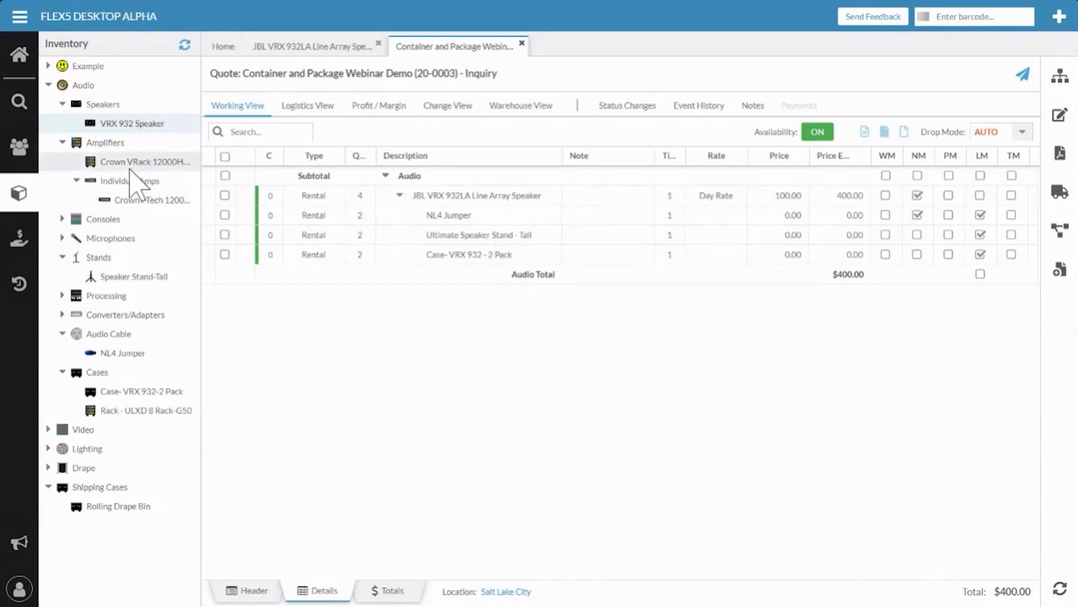
pyautogui.moveTo(120, 168); pyautogui.dragTo(404, 344)
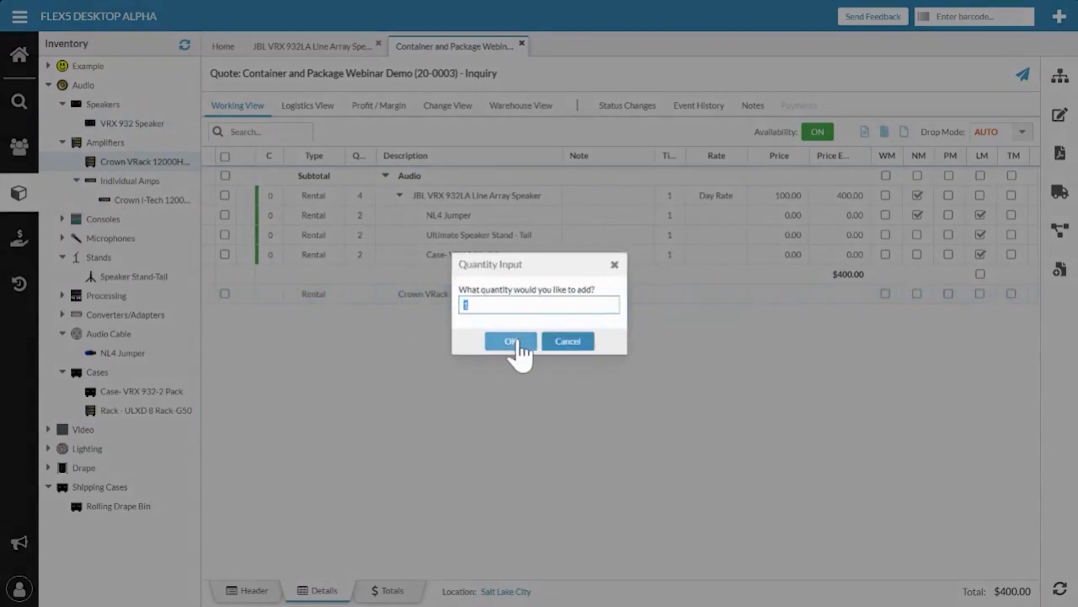
pyautogui.click(510, 341)
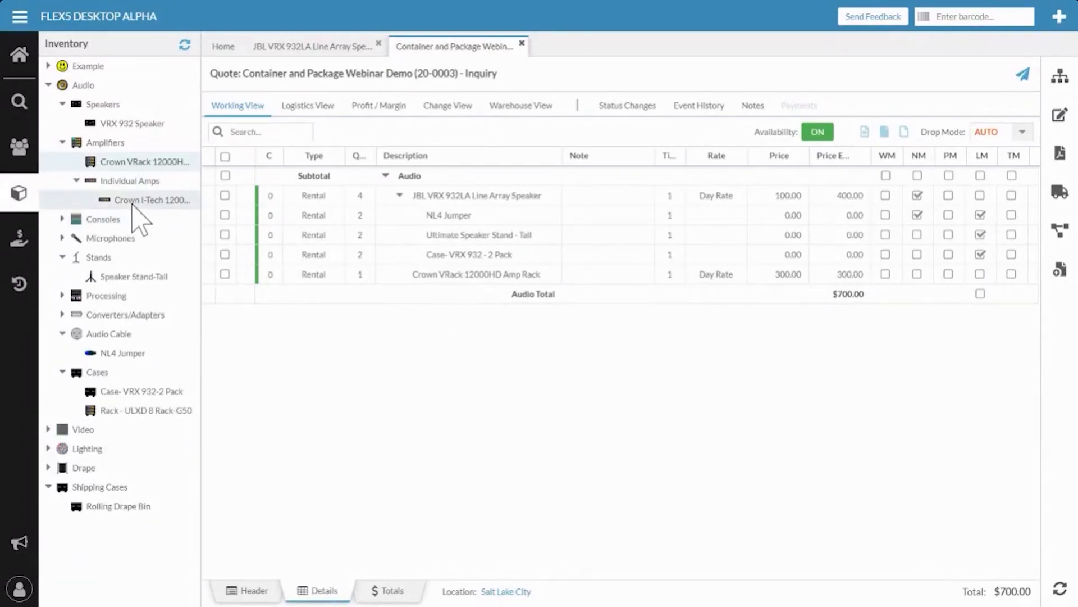
# Step: Try adding 3 individual Crown I-Tech 12000 HD Amplifiers to the quote, and delete that line item again
pyautogui.moveTo(133, 203); pyautogui.dragTo(350, 328)
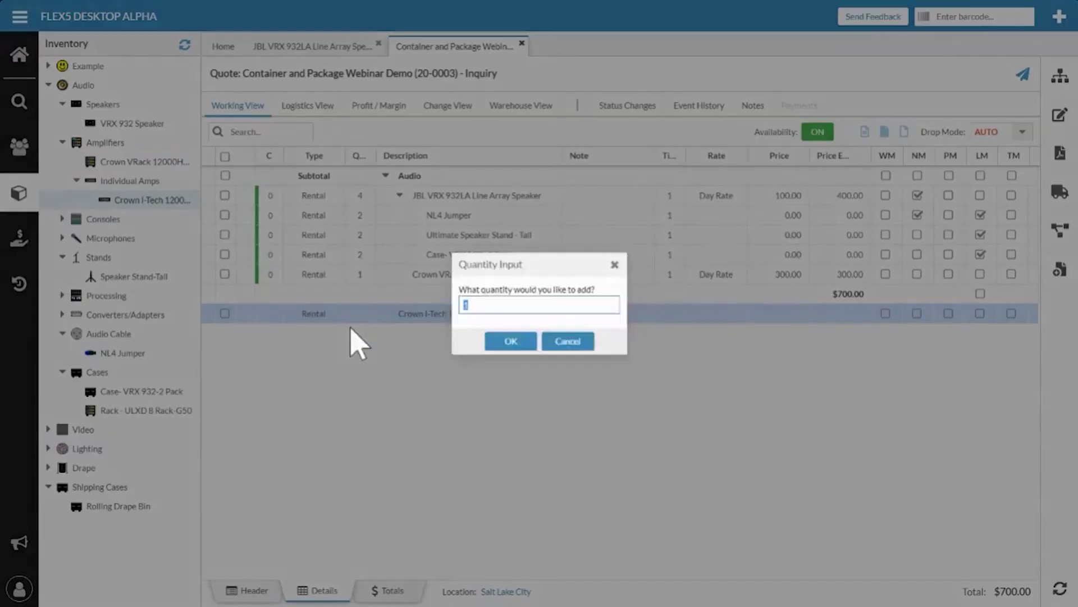
pyautogui.press('Return')
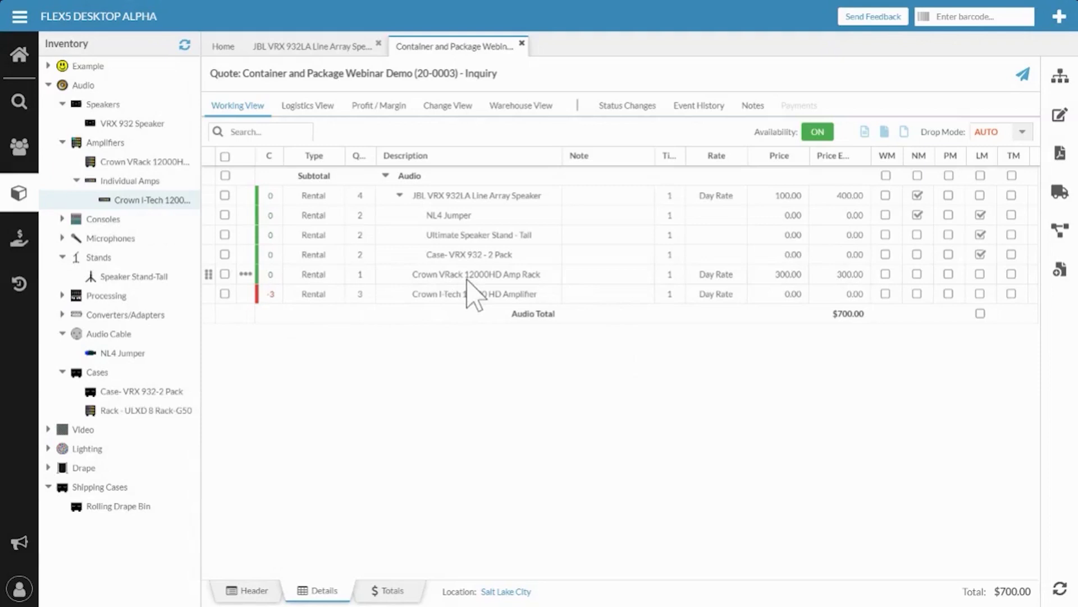
pyautogui.click(246, 294)
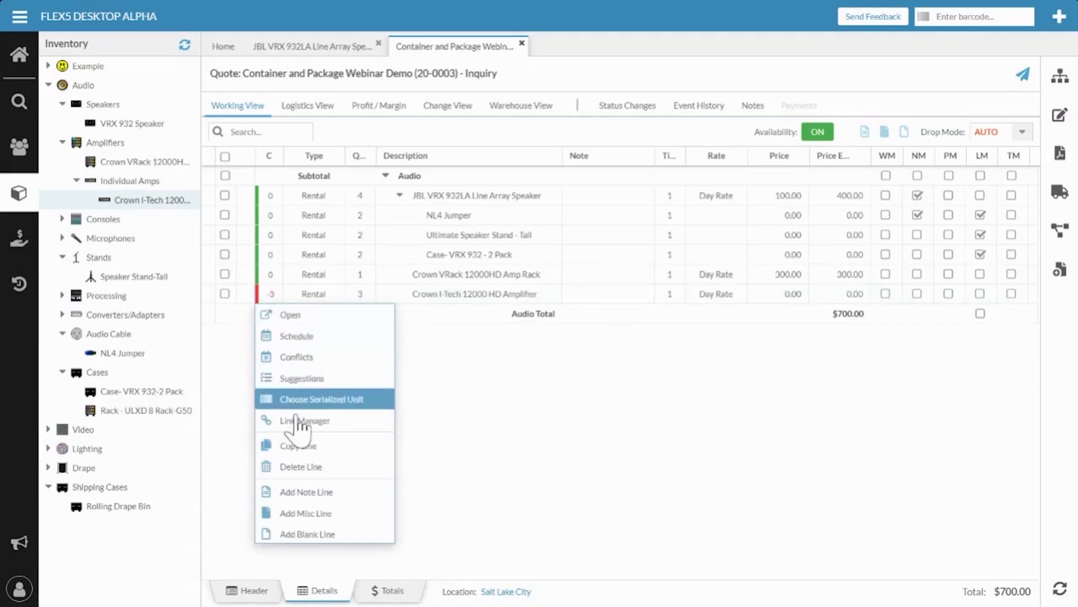
pyautogui.press('Return')
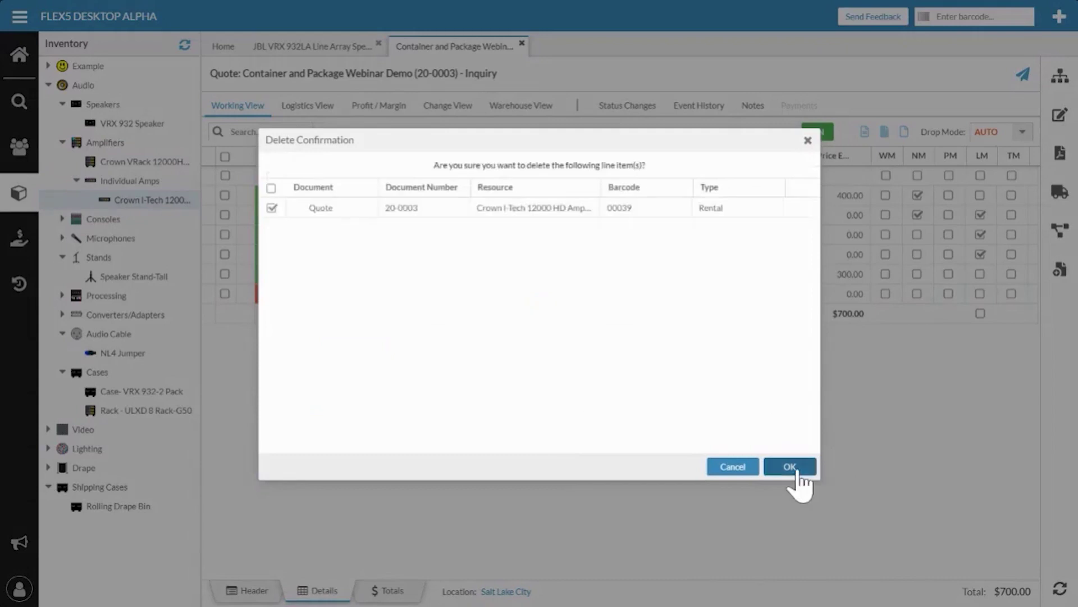
pyautogui.click(792, 469)
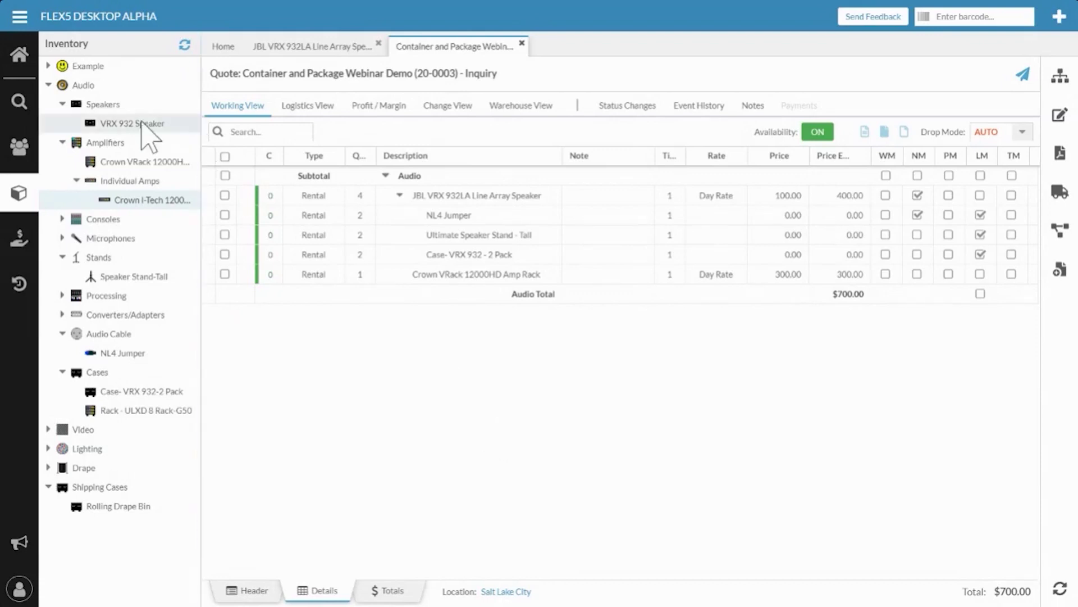
# Step: Open the AV Stumpfl 9x16 Screen with Dress Kit from the video screens and review its structure and availability settings and its contents
pyautogui.click(48, 85)
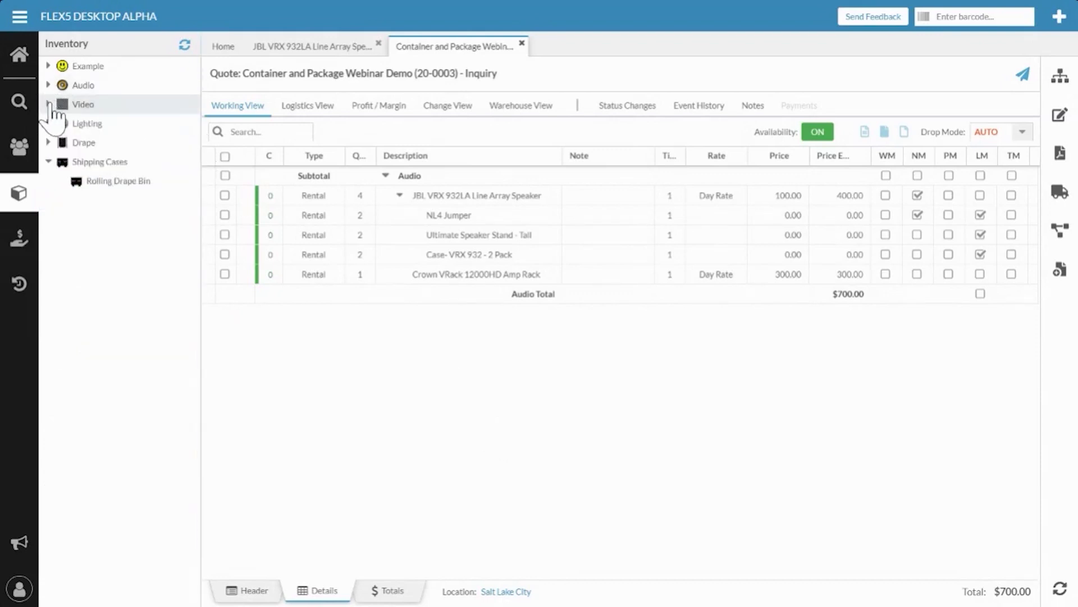
pyautogui.click(49, 105)
pyautogui.click(62, 161)
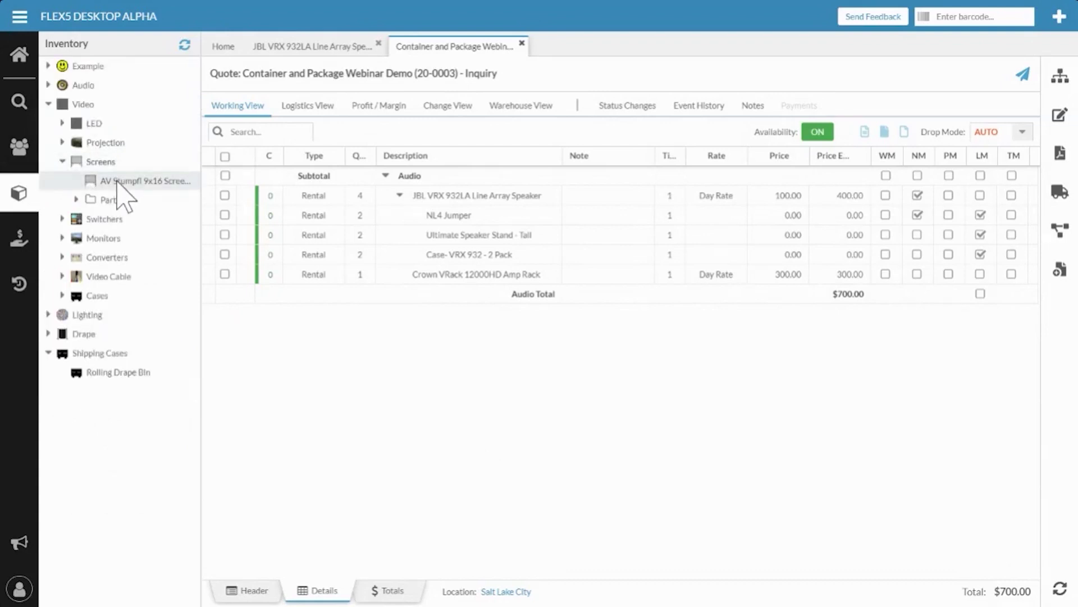
pyautogui.doubleClick(117, 182)
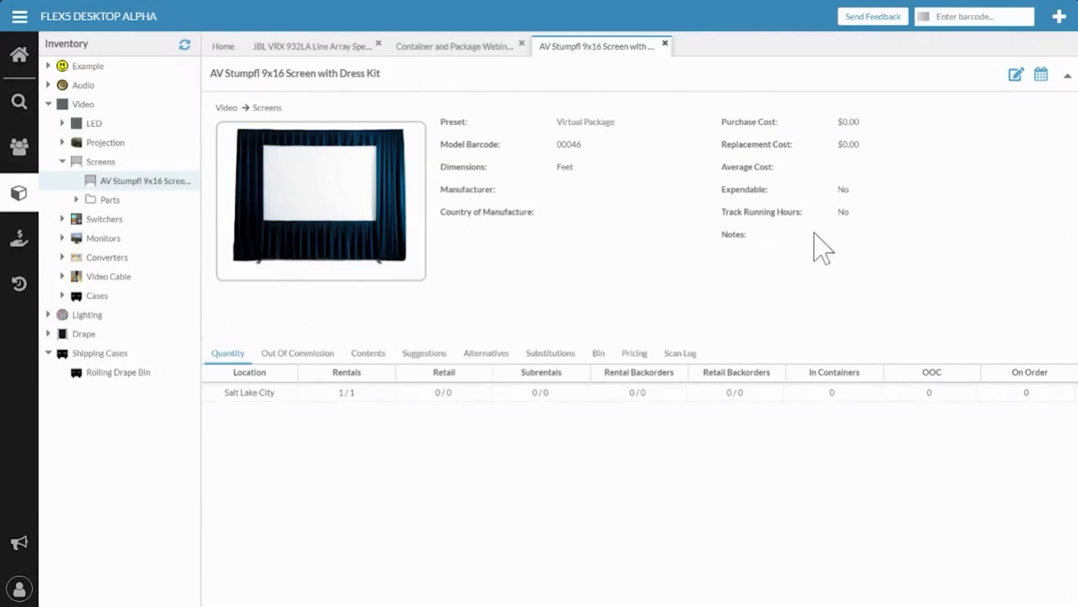
pyautogui.click(1017, 77)
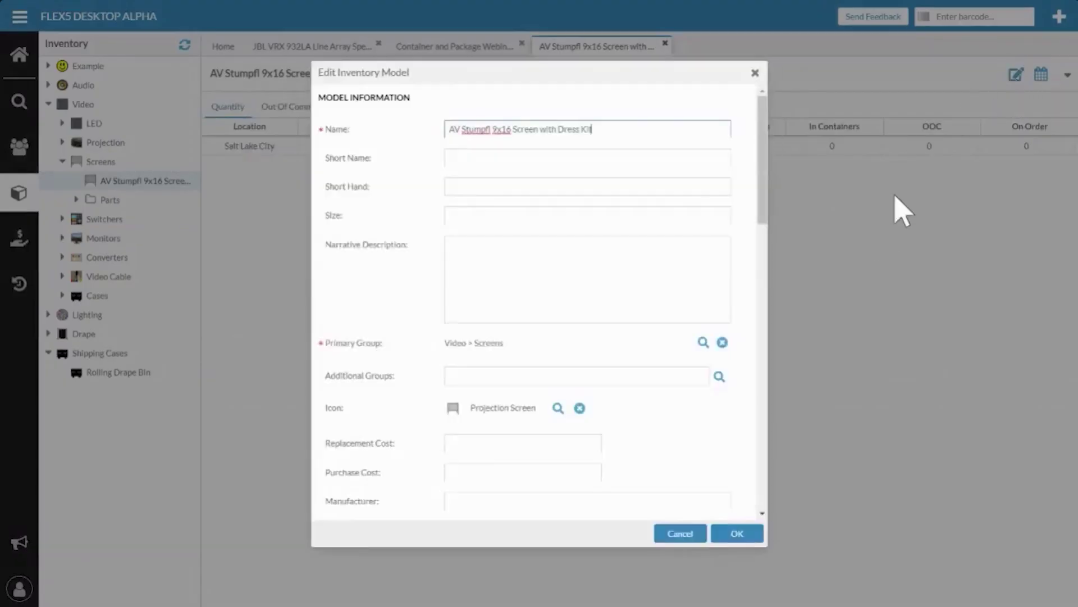
pyautogui.scroll(-10, 672, 242)
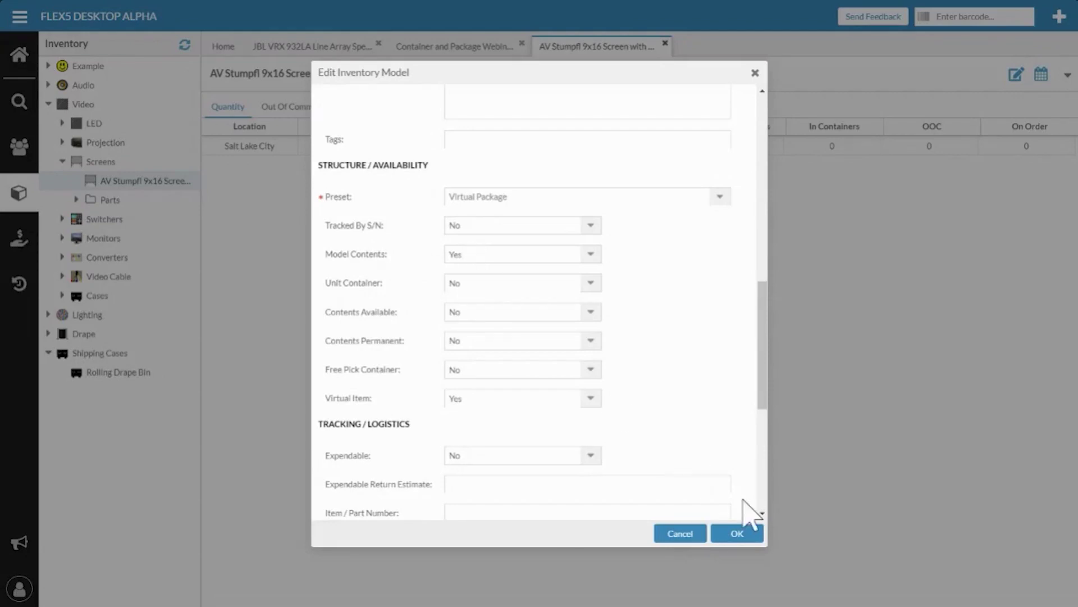
pyautogui.click(739, 534)
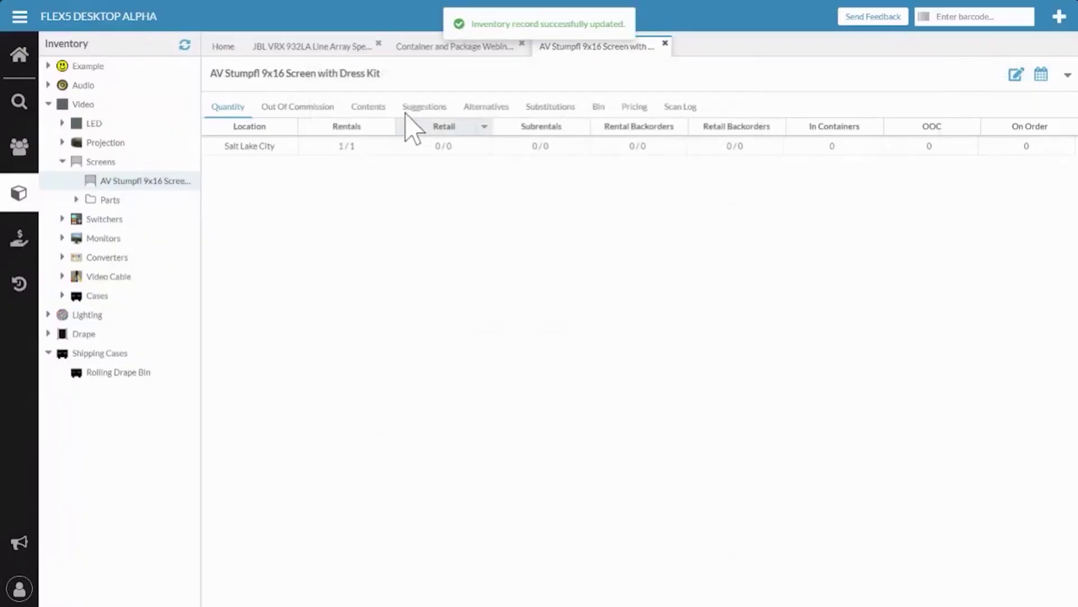
pyautogui.click(369, 110)
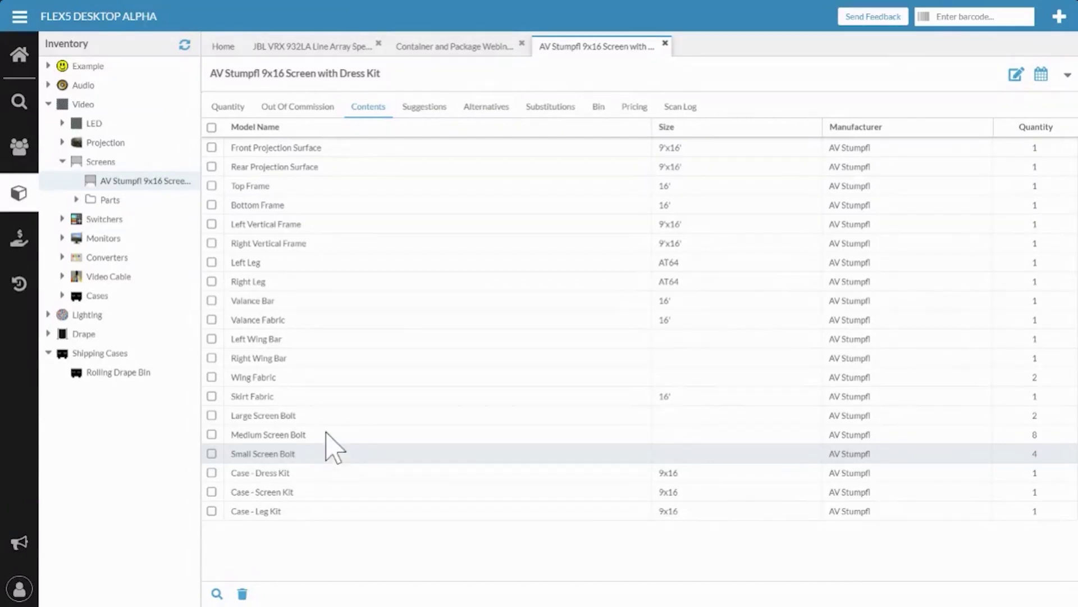
# Step: Close the screen and JBL speaker records and add 1 AV Stumpfl 9x16 Screen with Dress Kit to the quote
pyautogui.click(666, 44)
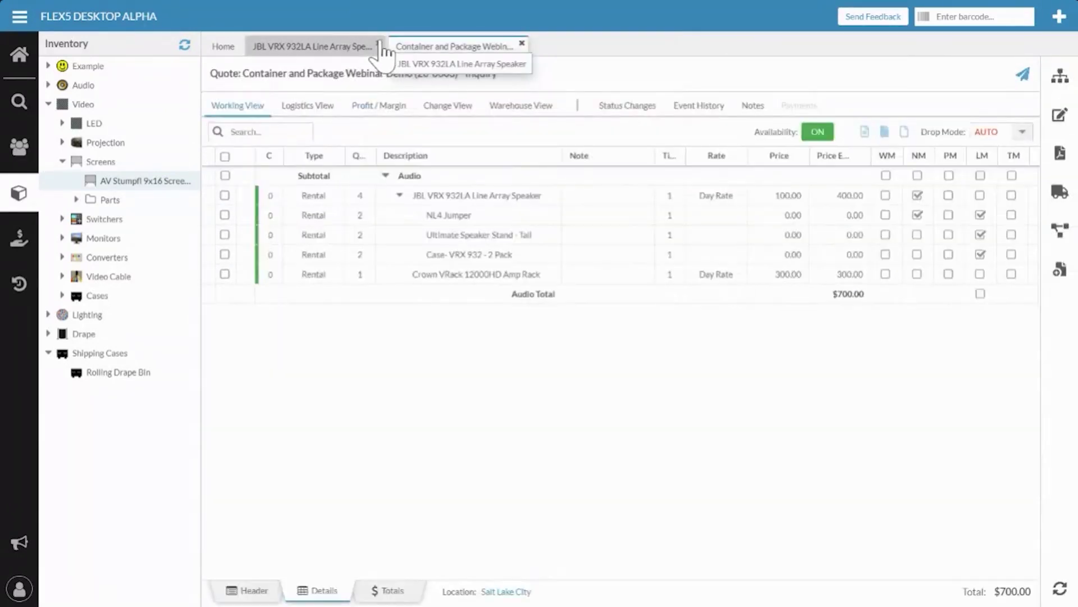
pyautogui.click(378, 44)
pyautogui.moveTo(119, 181); pyautogui.dragTo(462, 349)
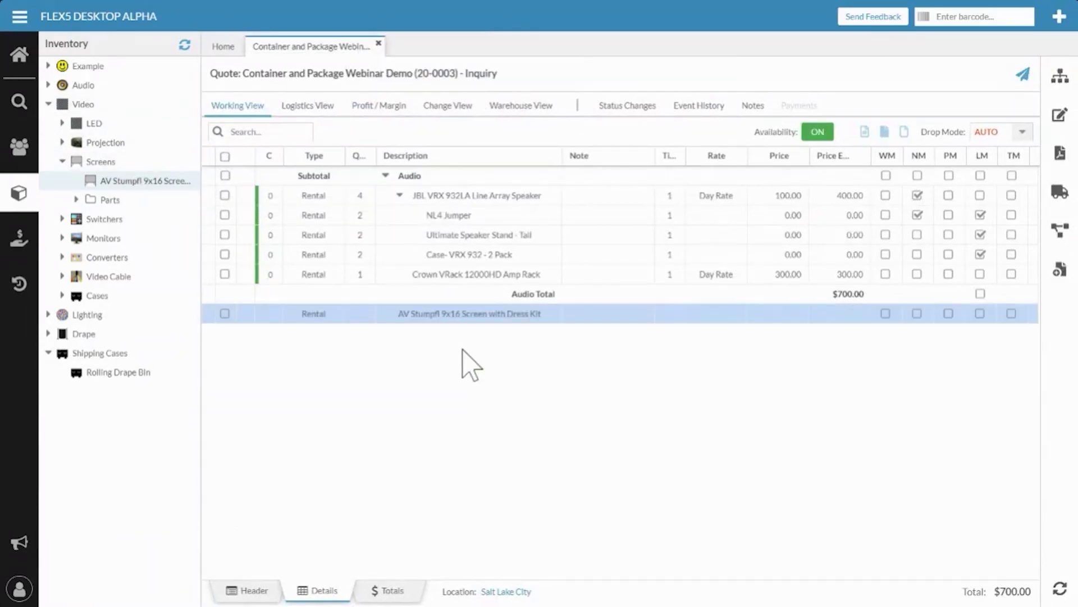
pyautogui.click(511, 341)
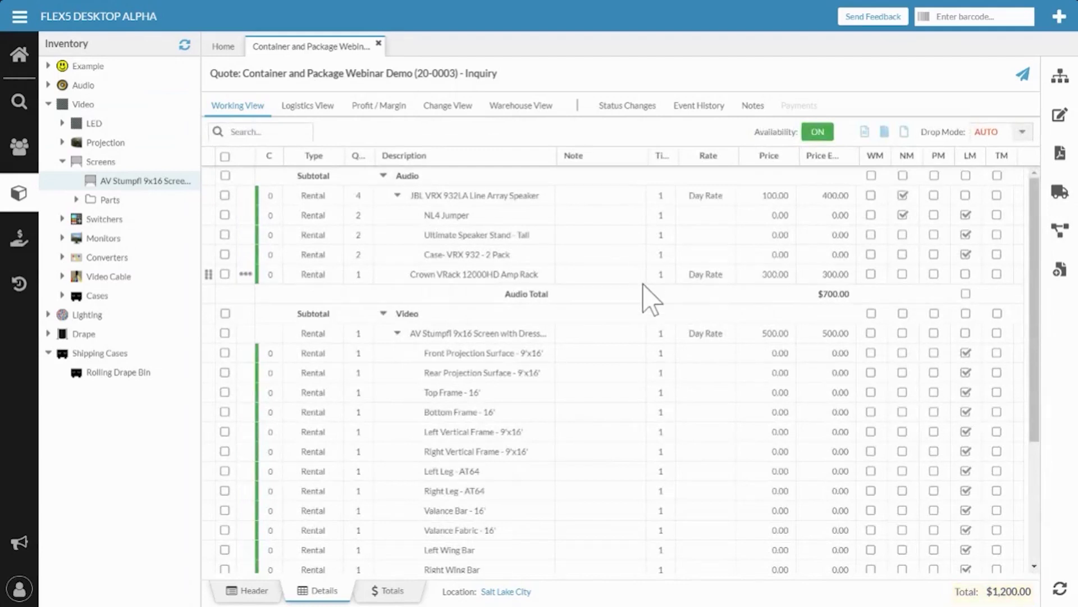
# Step: Collapse the quote's Audio group, examine the contents and availability listed under the AV Stumpfl screen package, and collapse the package
pyautogui.click(385, 176)
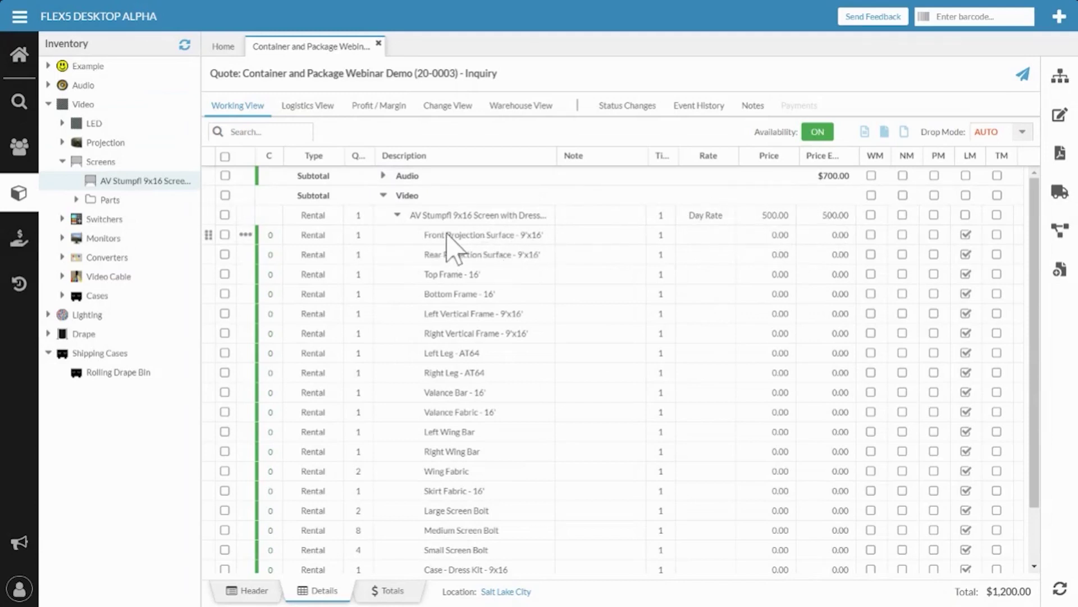
pyautogui.scroll(-2, 469, 287)
pyautogui.scroll(3, 469, 287)
pyautogui.scroll(-3, 971, 477)
pyautogui.scroll(3, 777, 455)
pyautogui.click(398, 216)
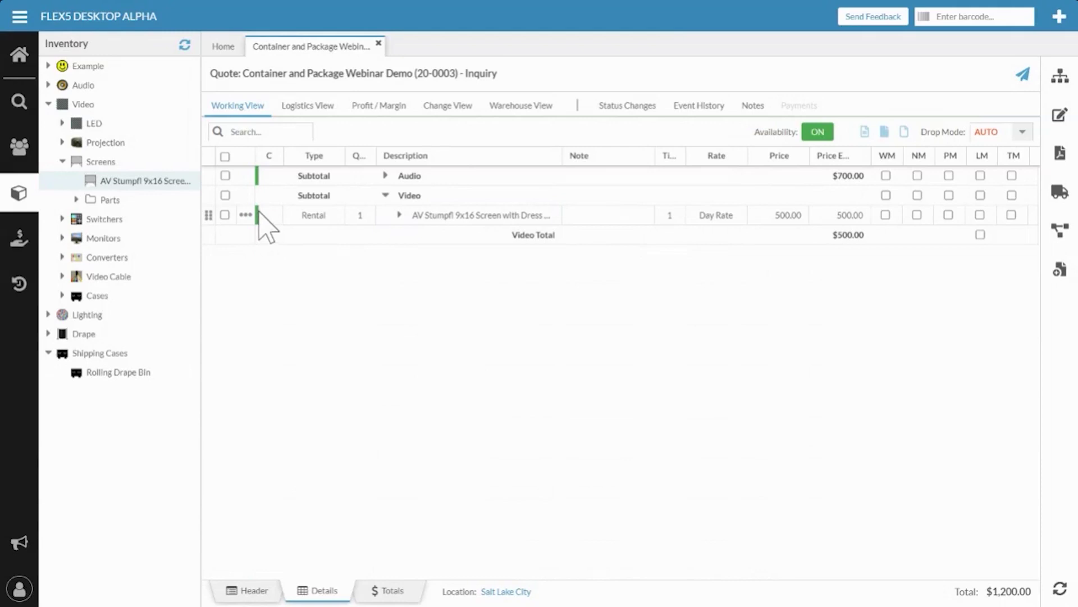
pyautogui.click(399, 216)
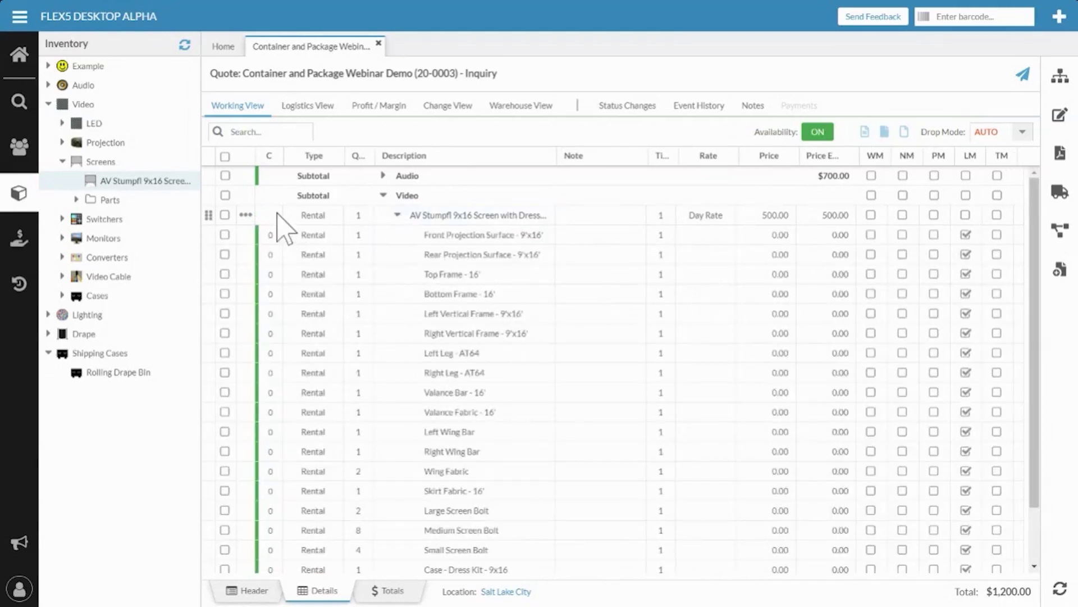
pyautogui.click(399, 216)
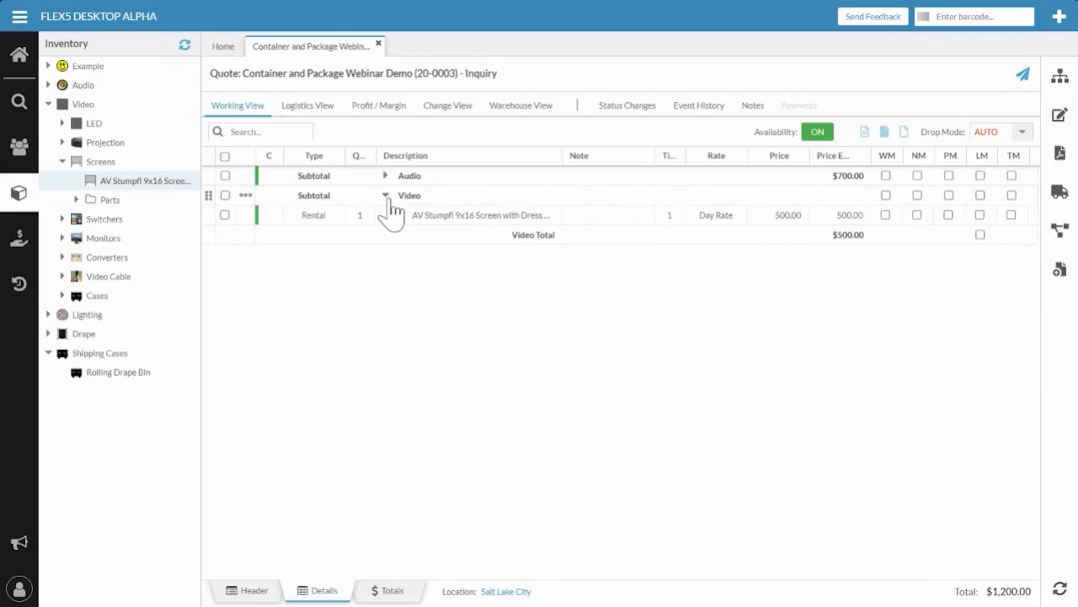
# Step: Open the 17' Black Pipe and Drape (per linear ft) model and review its structure and availability settings
pyautogui.click(48, 333)
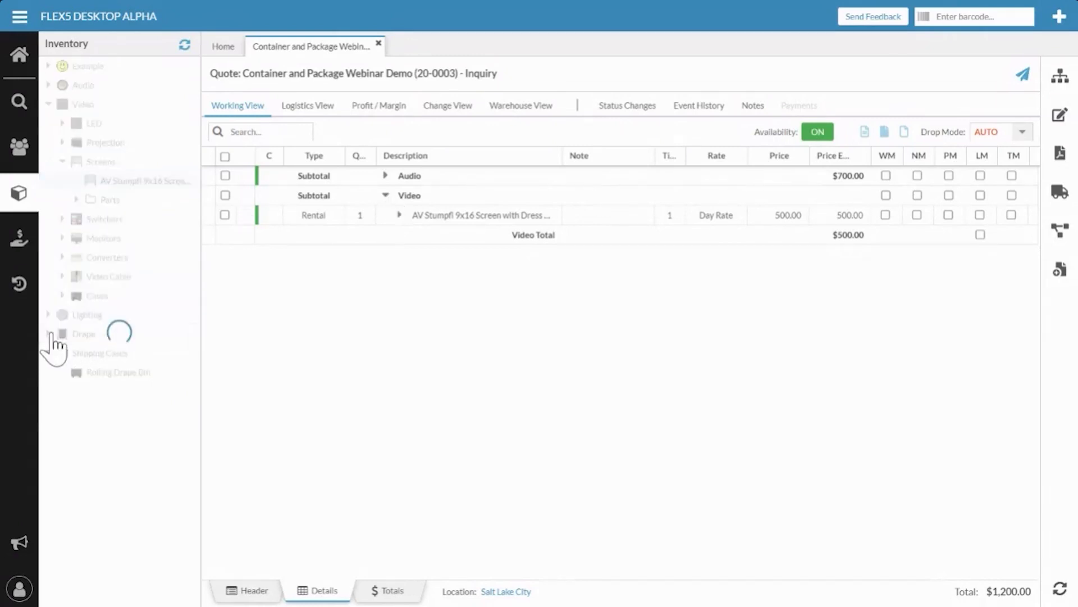
pyautogui.click(62, 352)
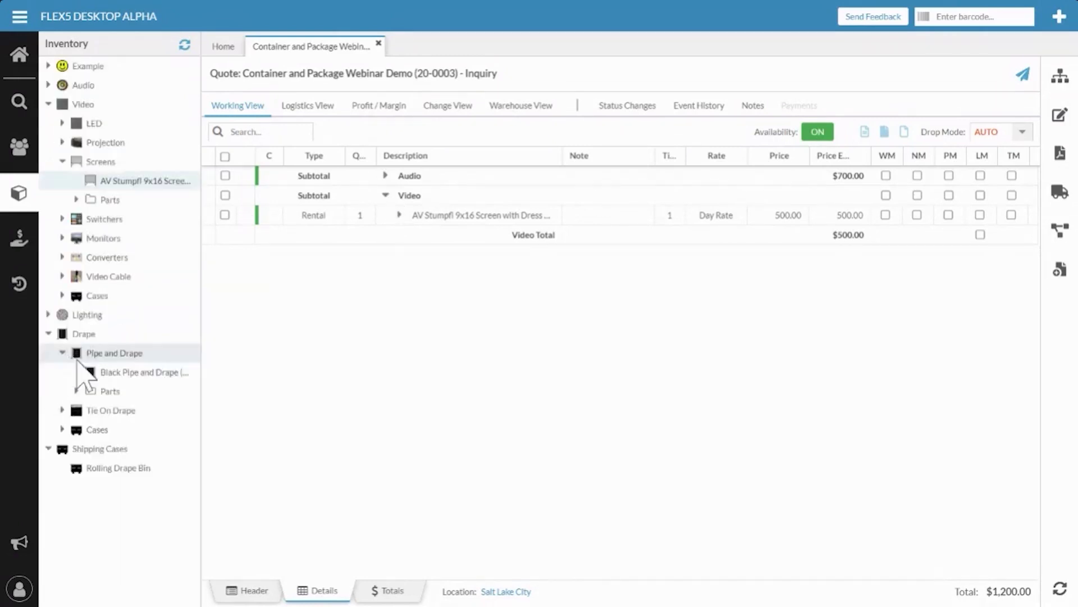
pyautogui.doubleClick(138, 373)
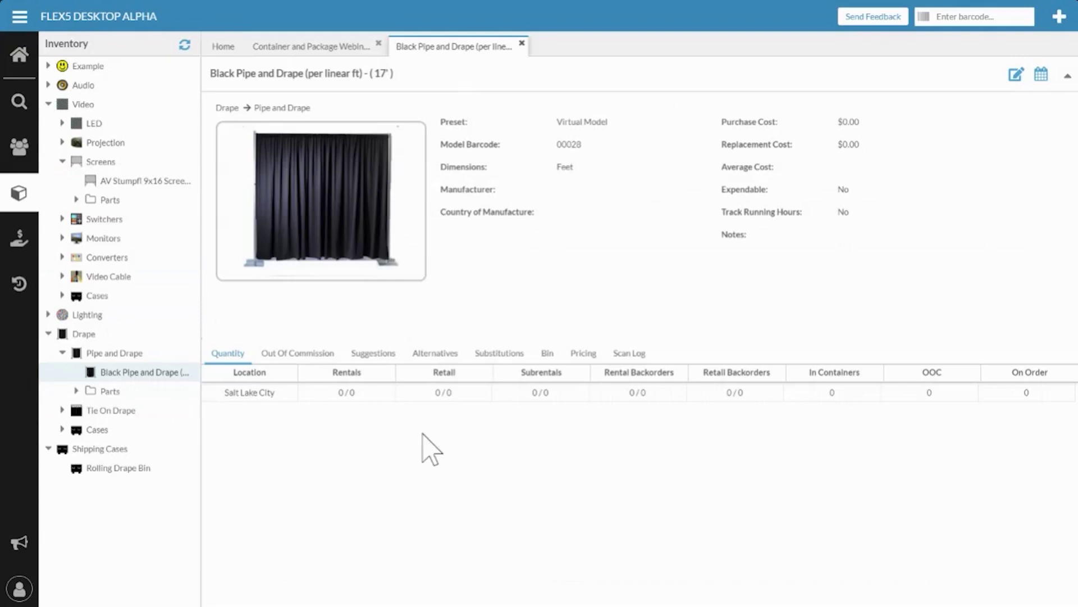
pyautogui.click(1018, 78)
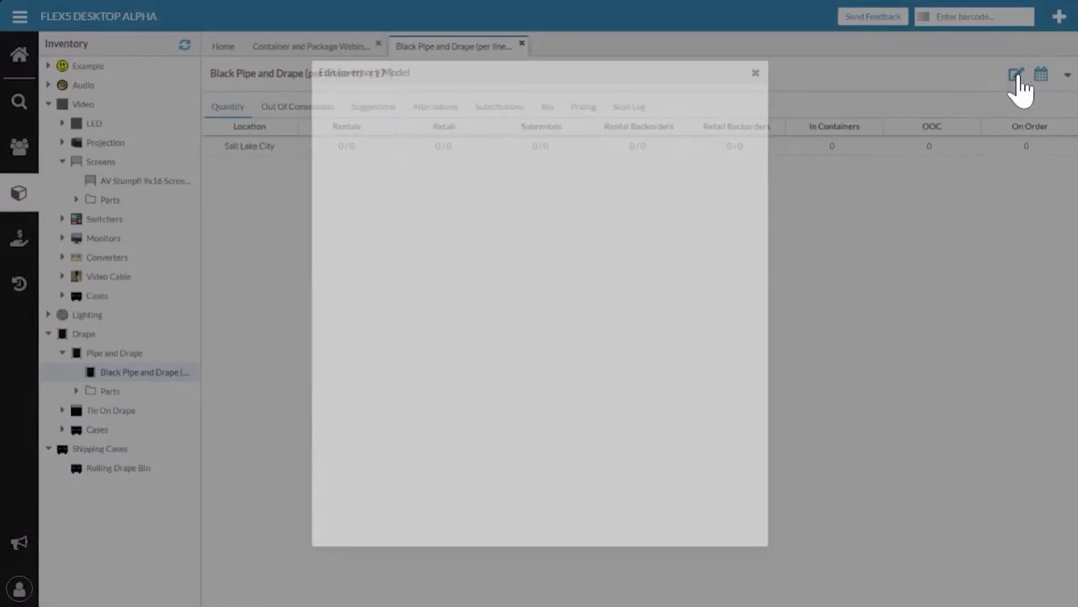
pyautogui.scroll(-10, 684, 210)
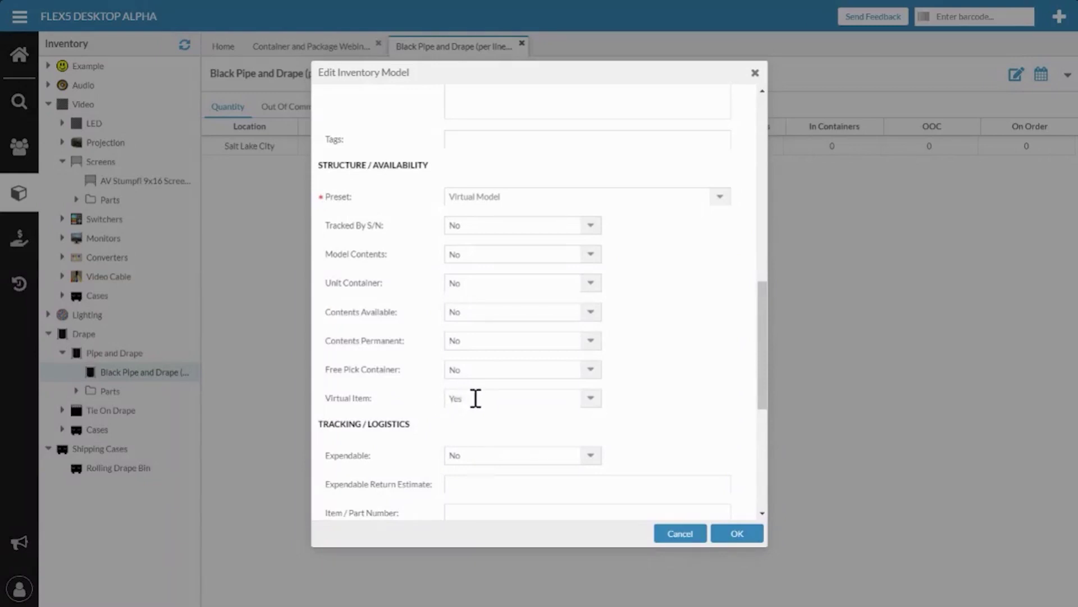
pyautogui.click(733, 537)
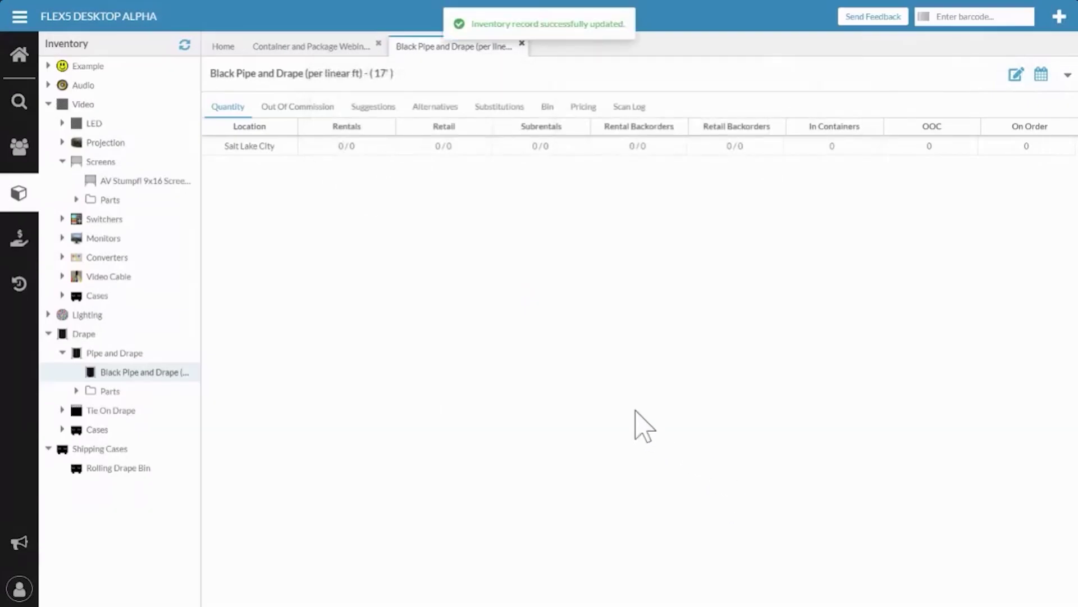
# Step: Remove all existing suggestions from the Black Pipe and Drape model
pyautogui.click(388, 118)
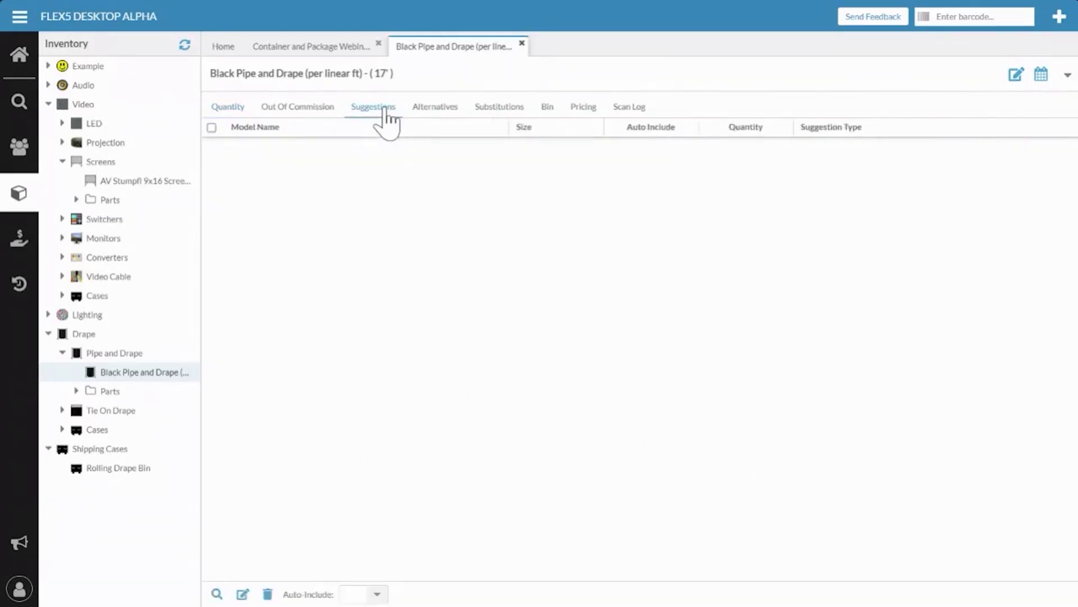
pyautogui.click(212, 127)
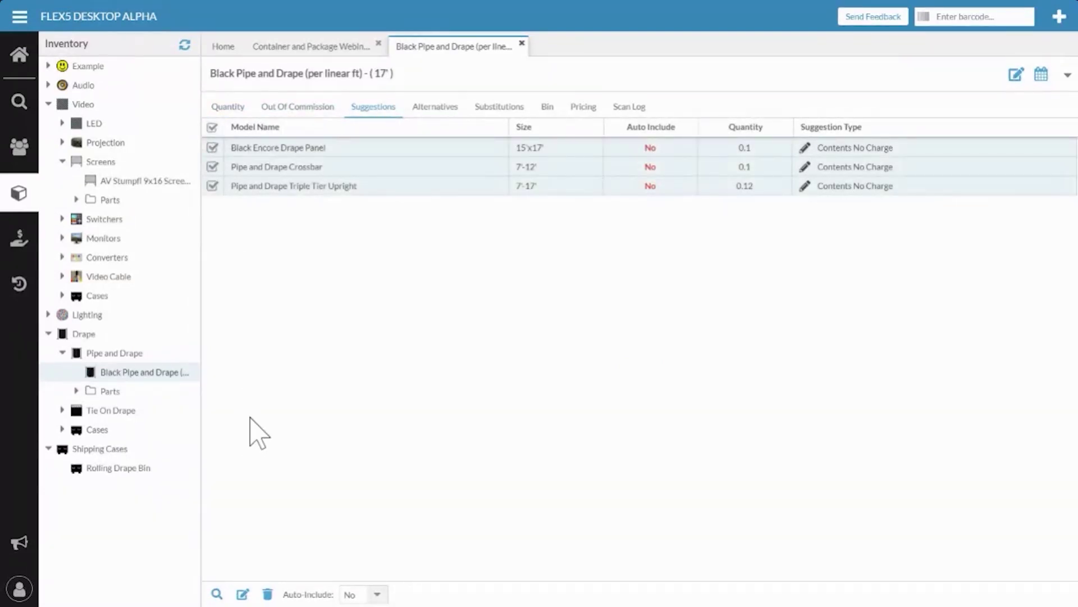
pyautogui.click(267, 594)
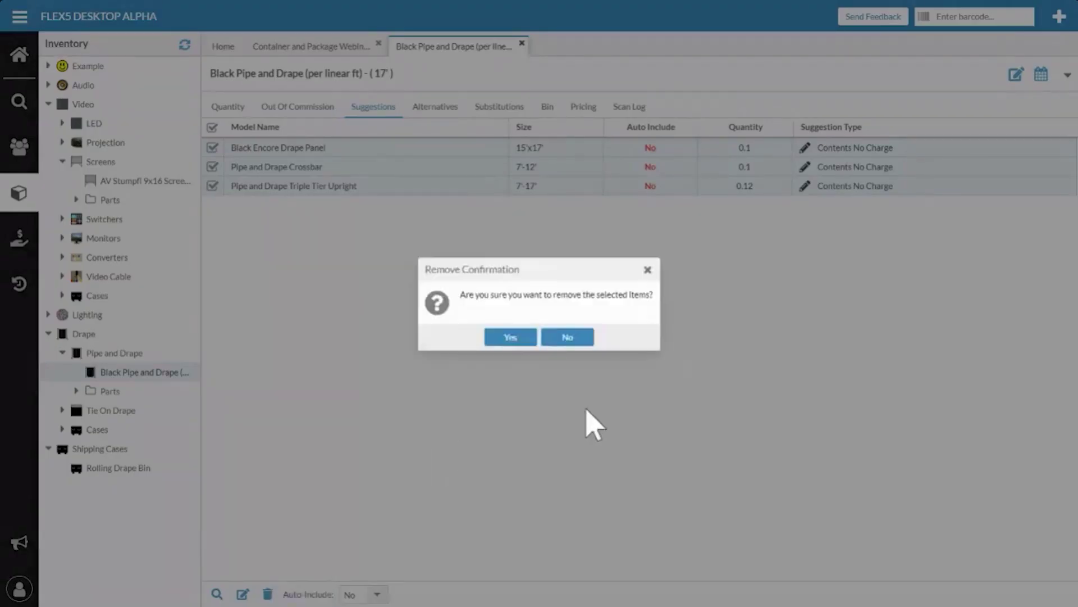
pyautogui.click(519, 334)
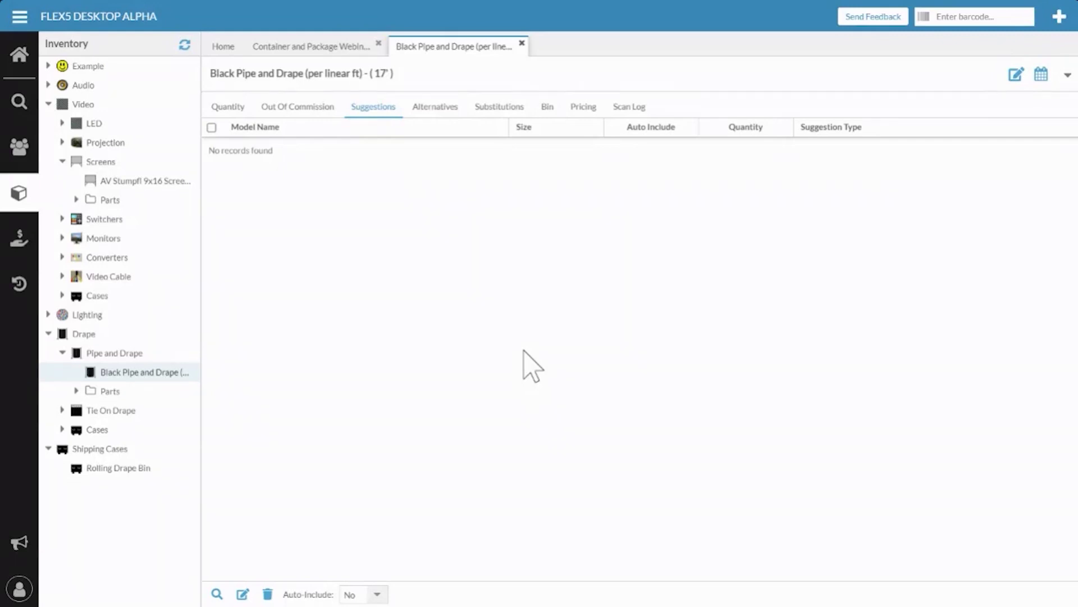
# Step: Widen the inventory tree, expand the pipe and drape parts, and add the Black Encore Drape Panel 15'x17' as a suggestion with quantity 0.1
pyautogui.click(80, 392)
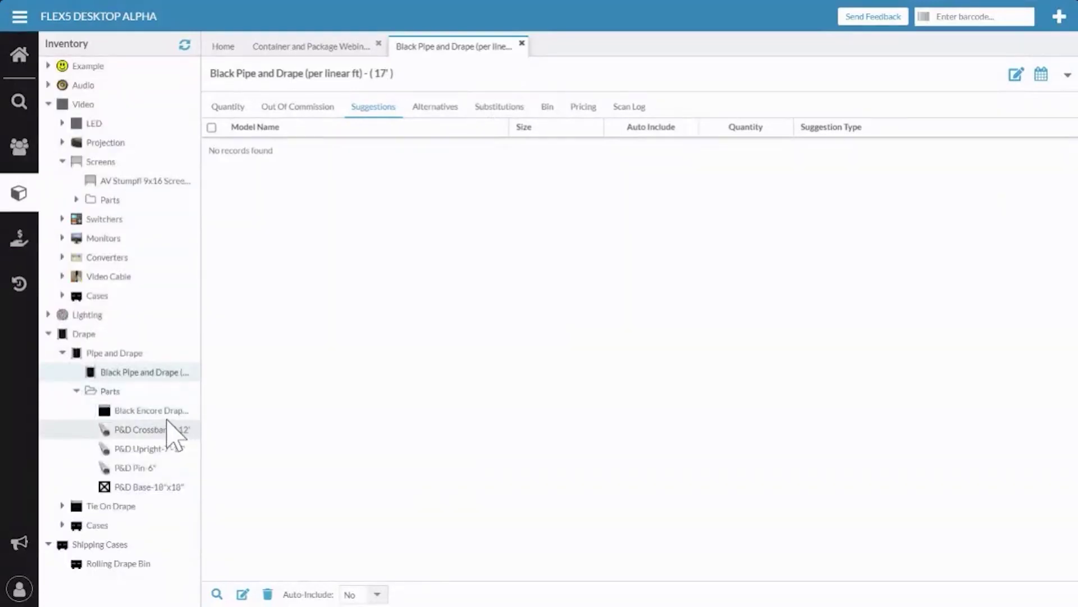
pyautogui.moveTo(200, 405); pyautogui.dragTo(276, 399)
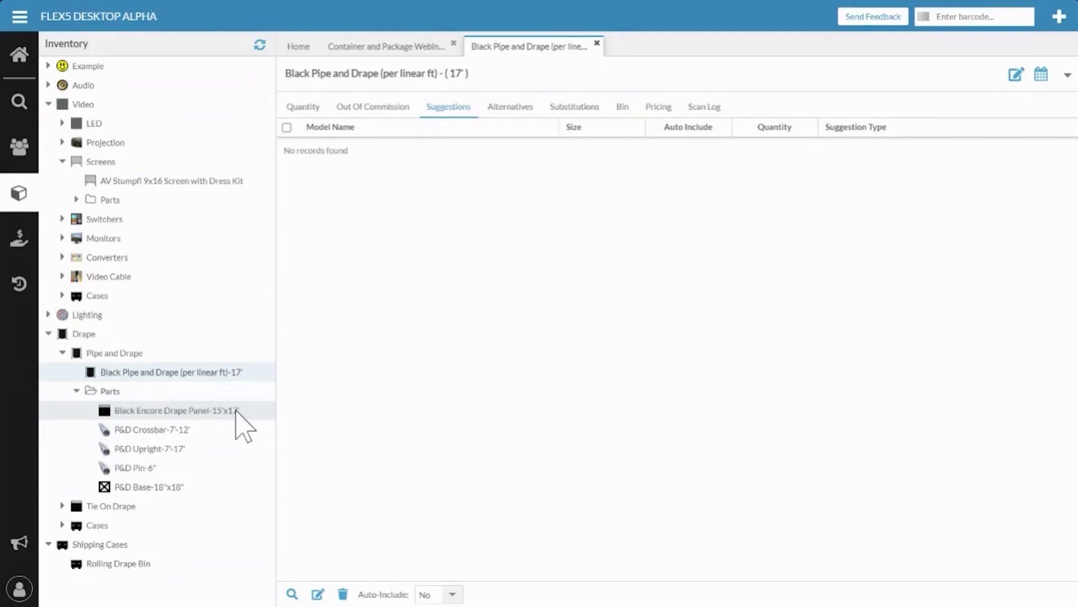
pyautogui.moveTo(273, 407); pyautogui.dragTo(252, 413)
pyautogui.moveTo(153, 412); pyautogui.dragTo(371, 391)
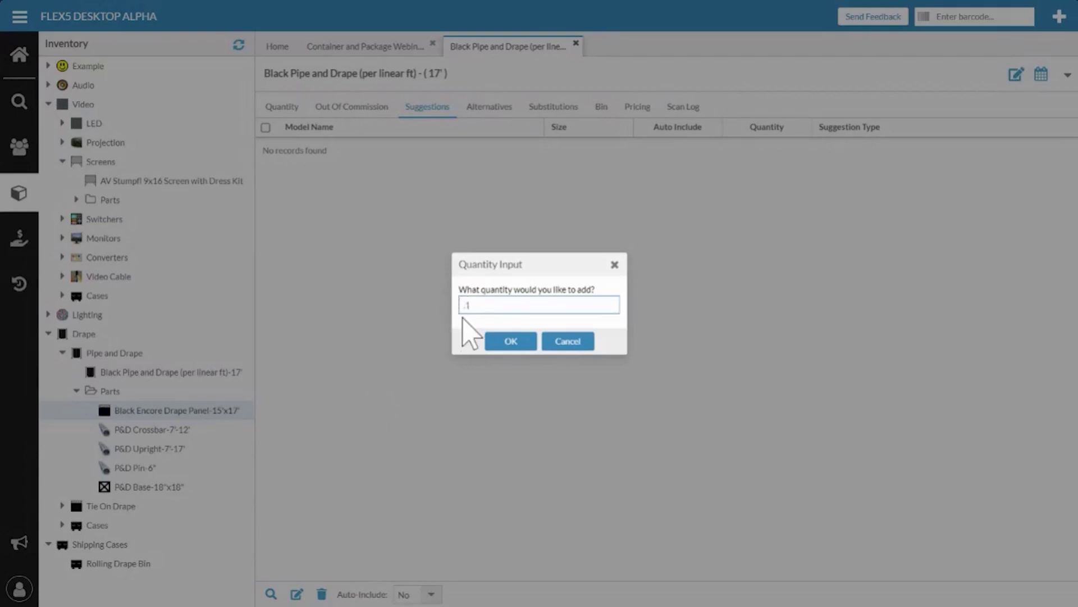
pyautogui.click(511, 341)
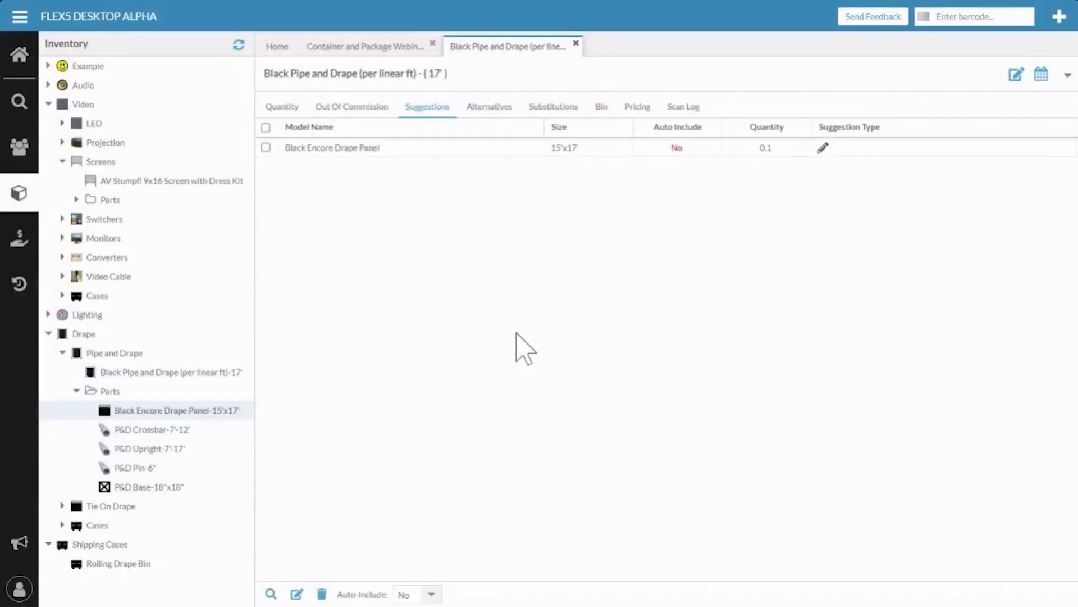
# Step: Add the P&D Crossbar 7'-12' with quantity 0.1 and the P&D Upright 7'-17' with quantity 0.12 to the model's suggestions
pyautogui.moveTo(139, 433); pyautogui.dragTo(403, 394)
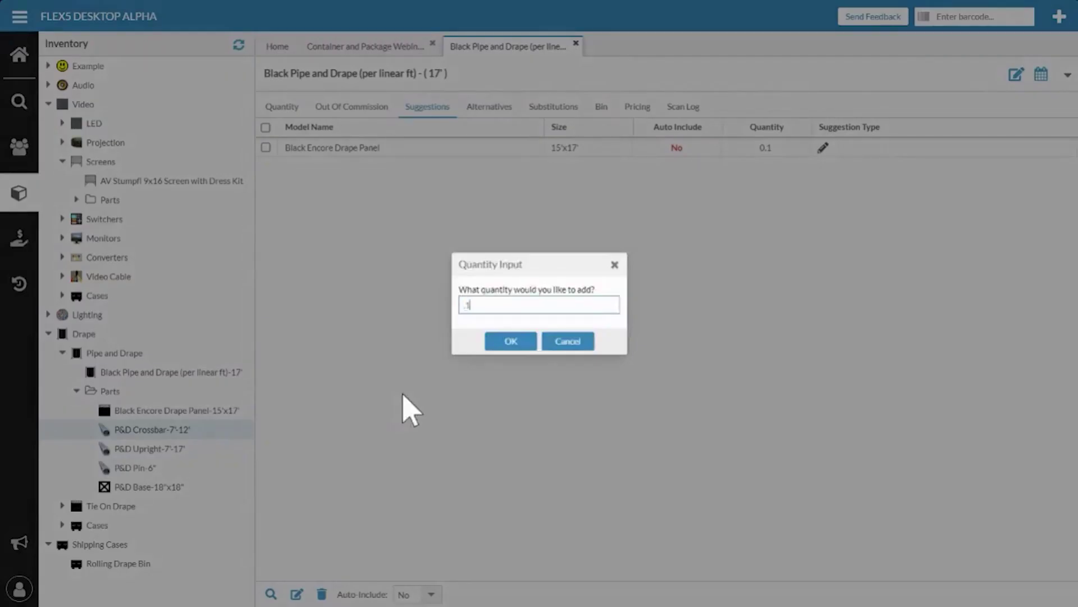
pyautogui.click(509, 342)
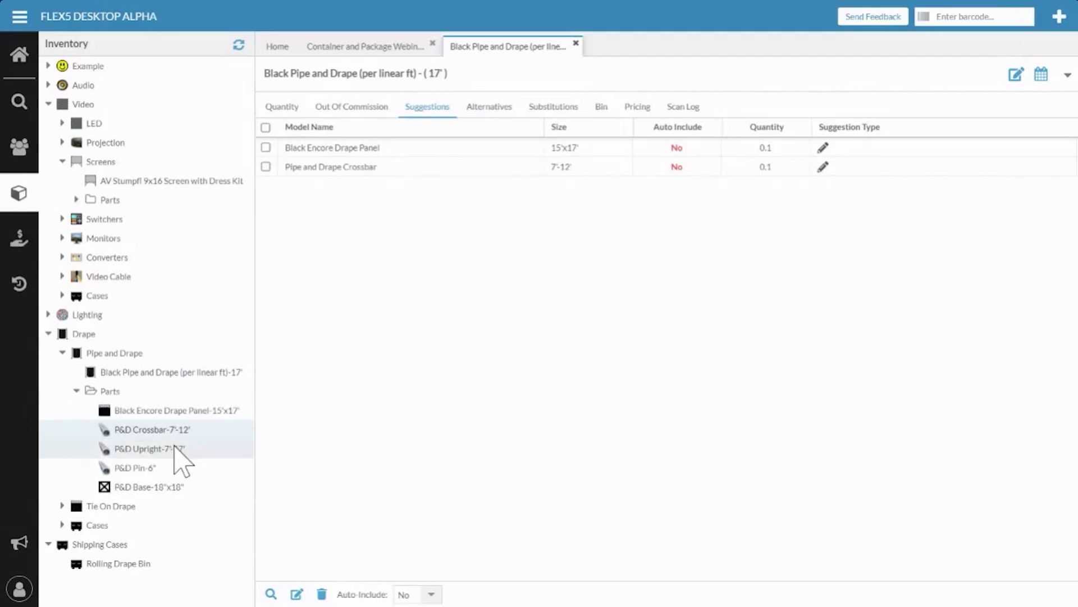
pyautogui.moveTo(141, 448); pyautogui.dragTo(378, 428)
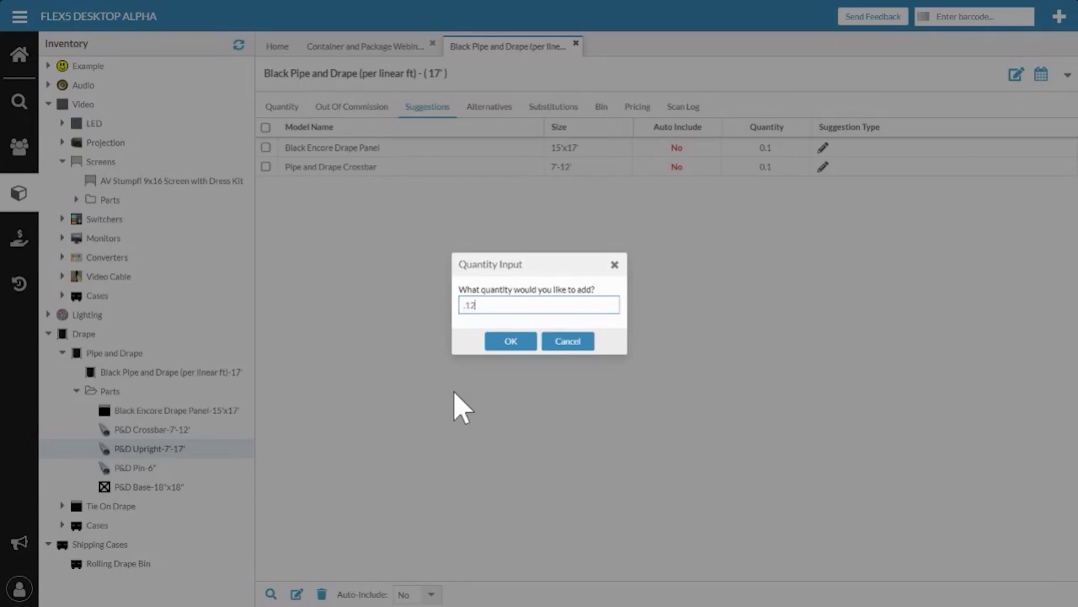
pyautogui.click(512, 341)
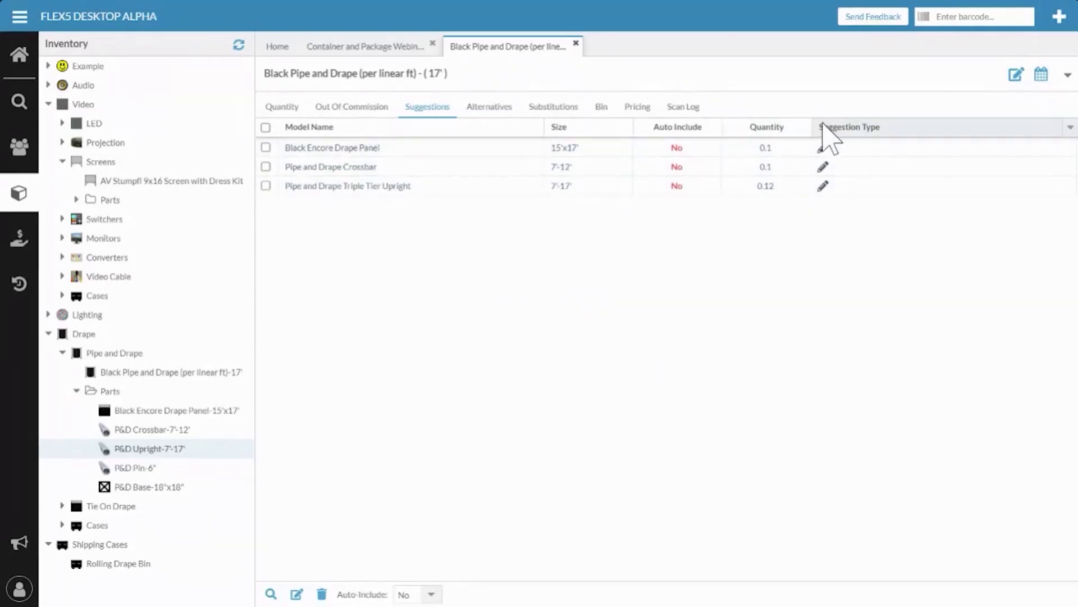
# Step: Bulk edit all three suggestions of the Black Pipe and Drape model to use the Contents No Charge suggestion type
pyautogui.click(266, 128)
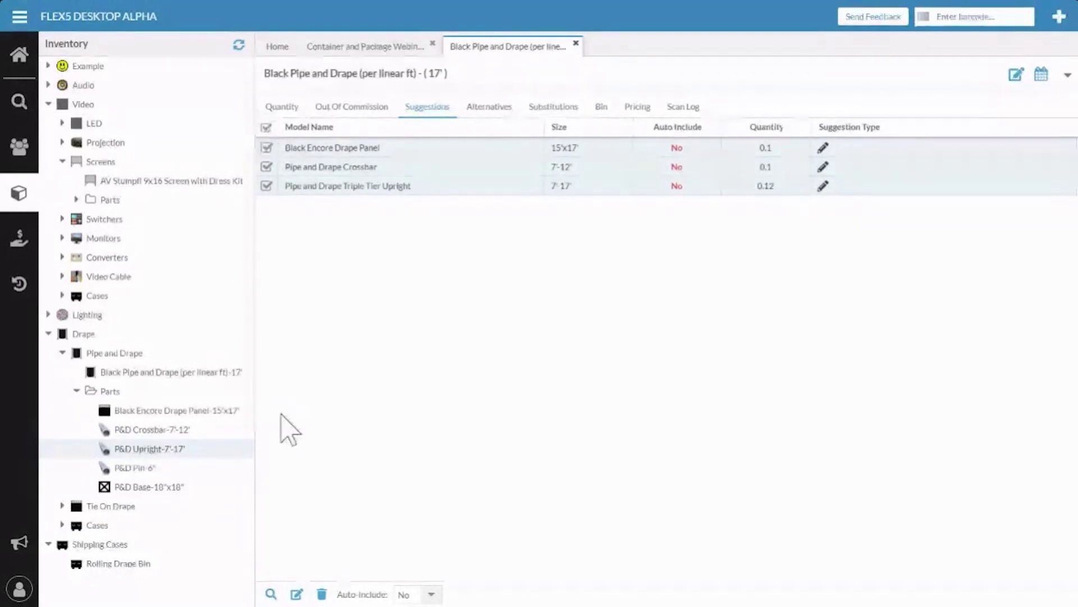
pyautogui.click(297, 594)
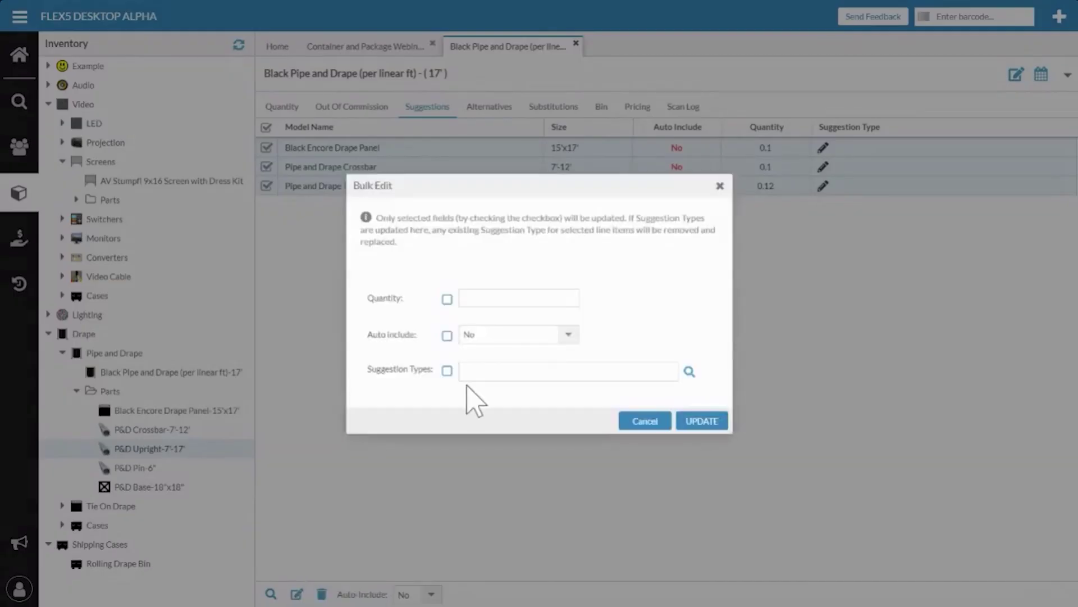
pyautogui.click(689, 371)
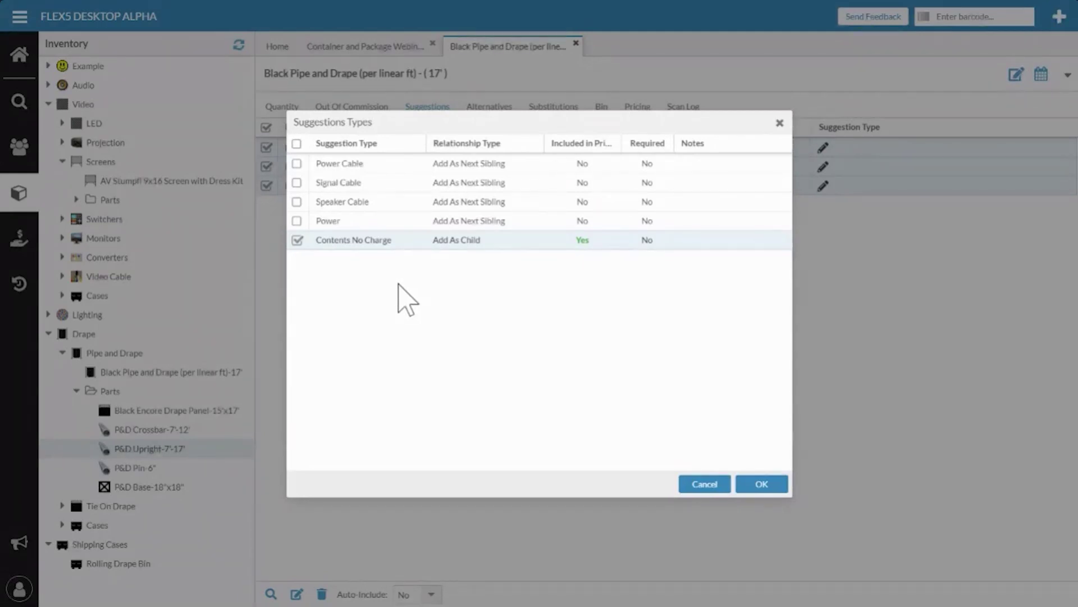
pyautogui.click(753, 478)
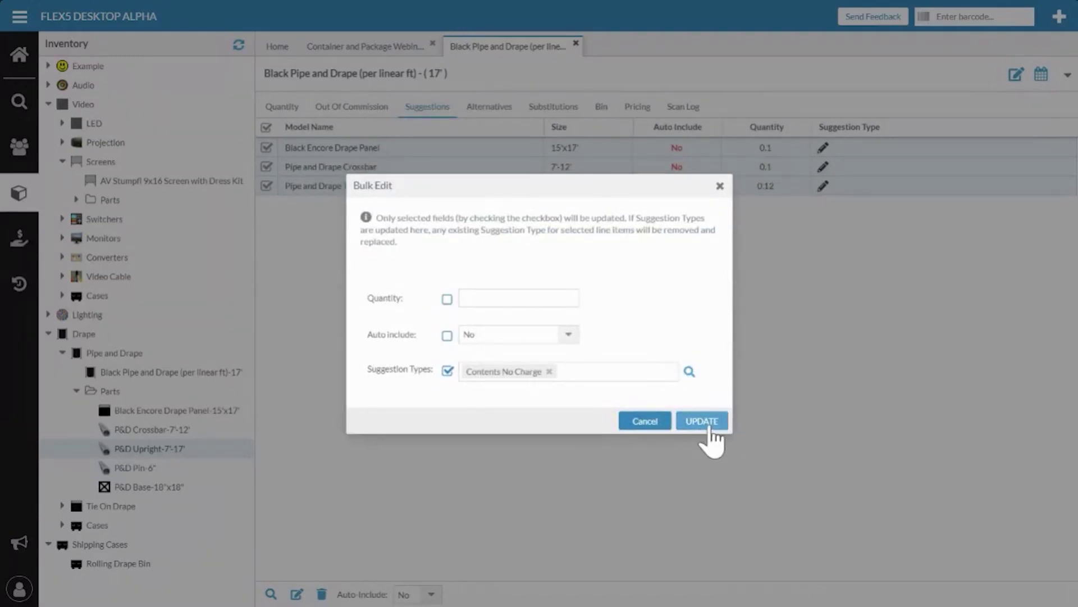
pyautogui.click(709, 427)
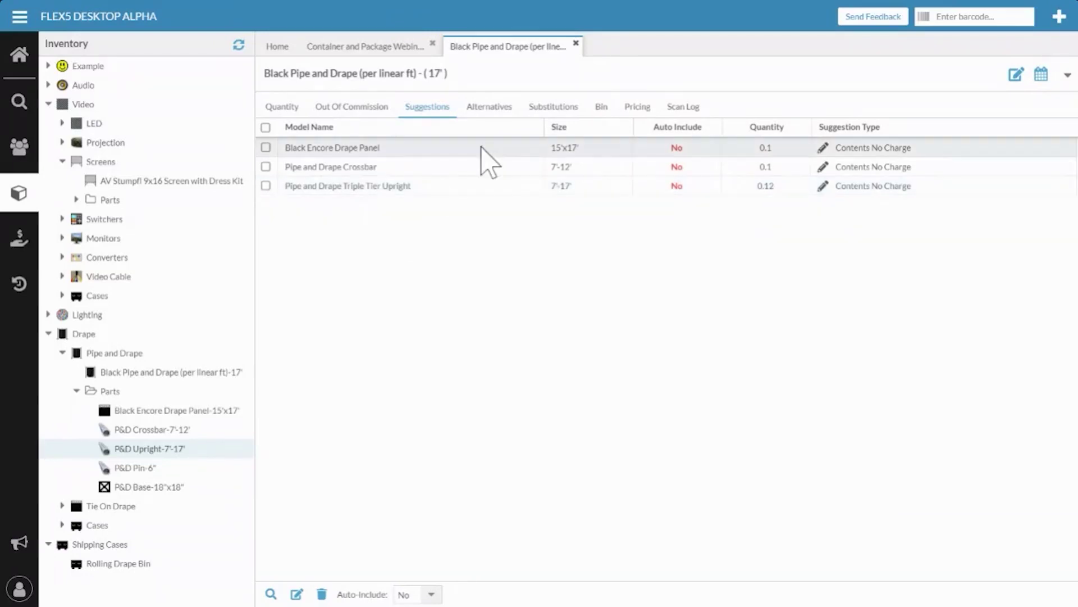
# Step: Close the model and add 30 Black Pipe and Drape (per linear ft) to the quote, accepting all three Contents No Charge suggestions
pyautogui.click(575, 44)
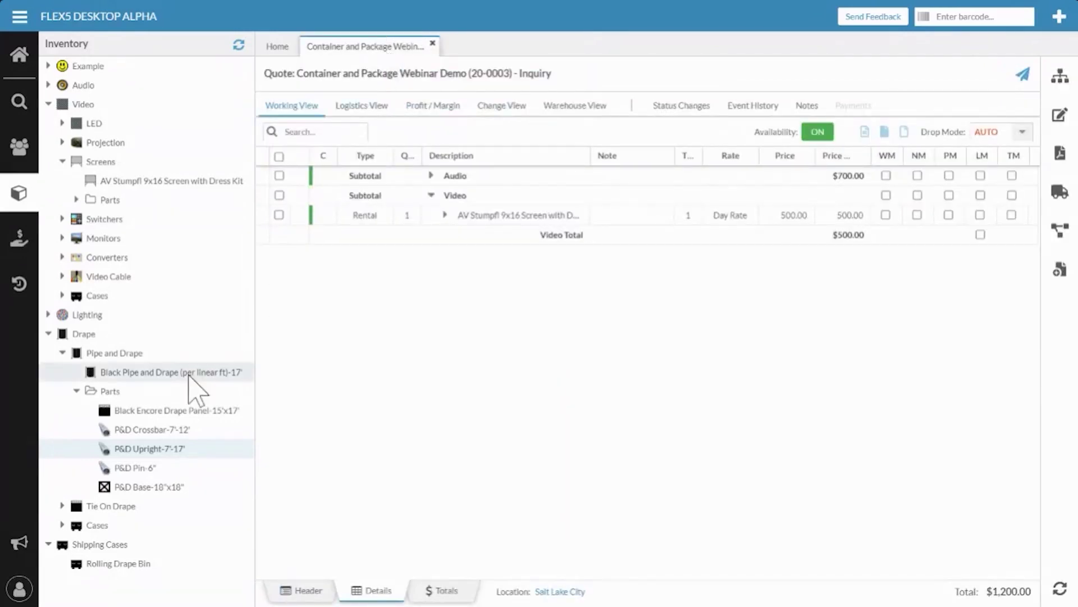
pyautogui.moveTo(107, 372); pyautogui.dragTo(441, 369)
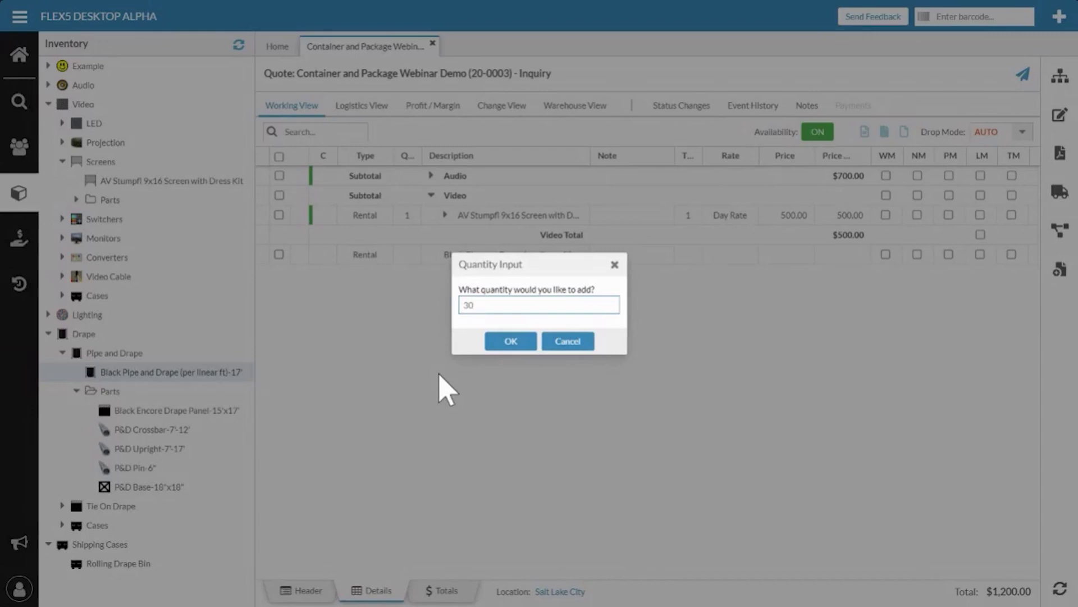
pyautogui.click(511, 341)
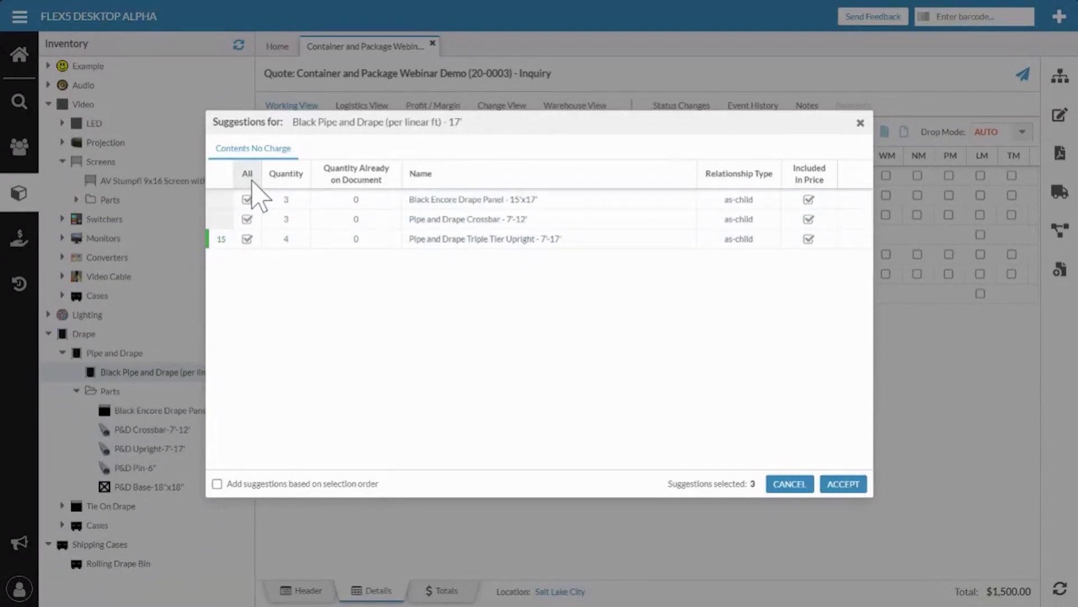
pyautogui.click(843, 484)
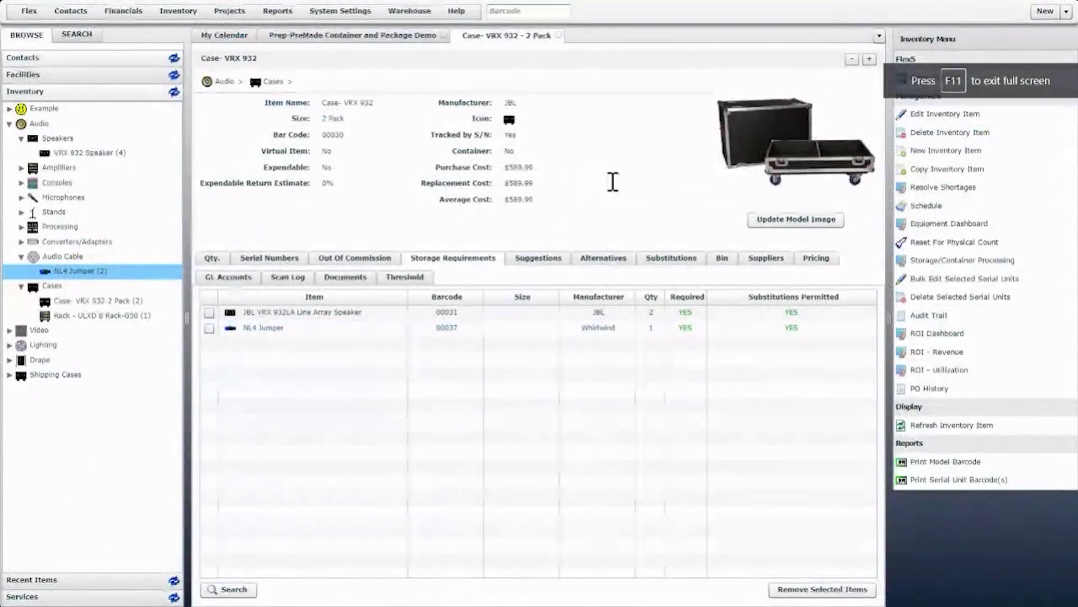
# Step: Switch to the PreMade Container and Package Demo prep and scan the two VRX 932 cases with barcodes 00044 and 00045
pyautogui.click(397, 36)
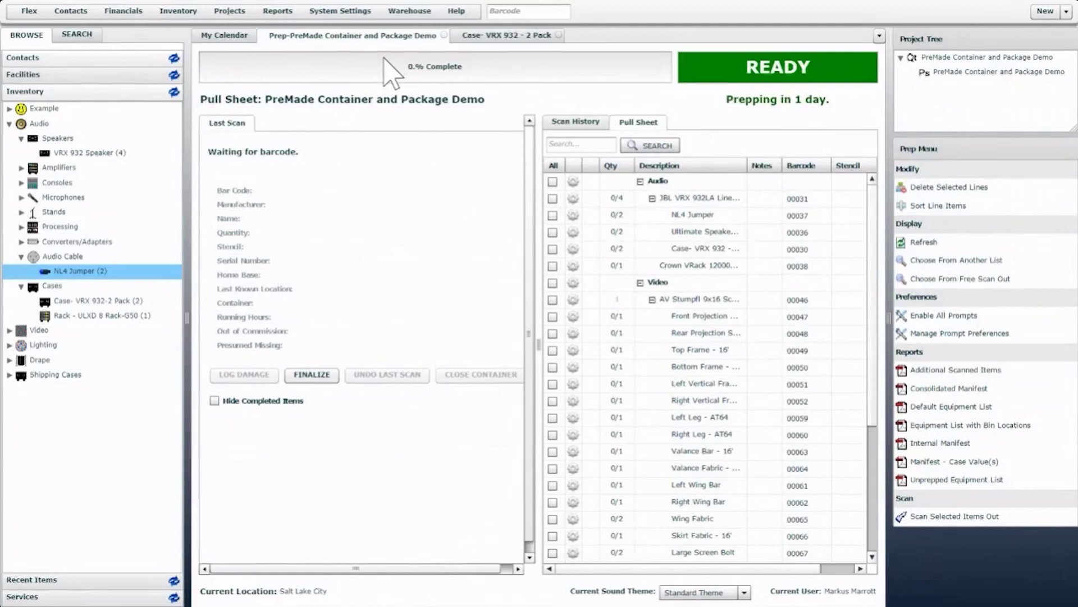
pyautogui.moveTo(871, 250); pyautogui.dragTo(874, 193)
pyautogui.click(511, 16)
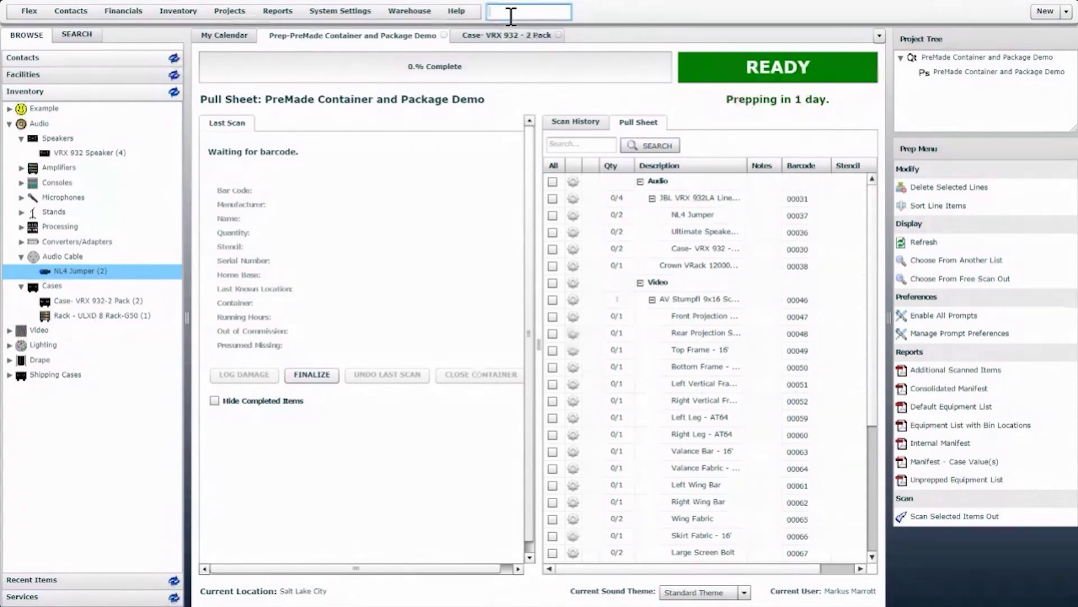
pyautogui.write('00044')
pyautogui.press('Return')
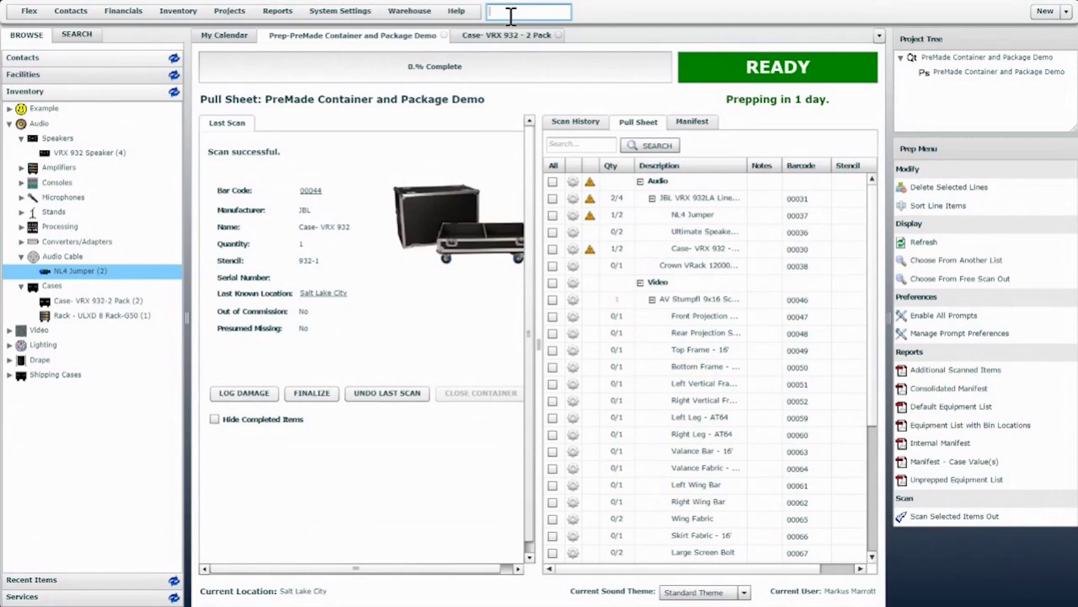
pyautogui.write('00045')
pyautogui.press('Return')
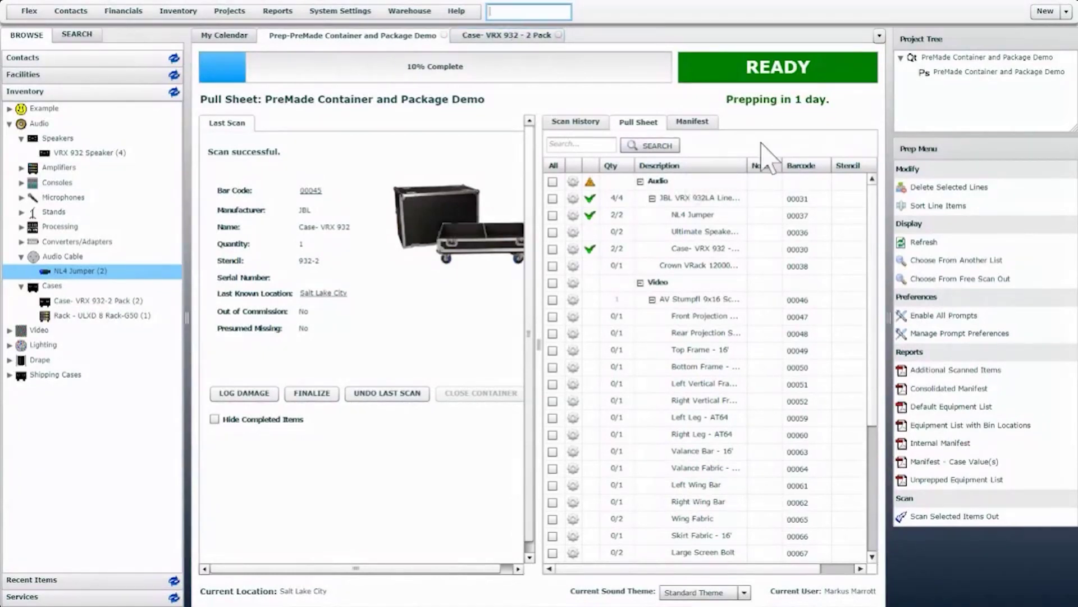
# Step: Prep 2 Ultimate Speaker Stands from the pull sheet and scan the Crown VRack amp rack with barcode 00043
pyautogui.click(692, 234)
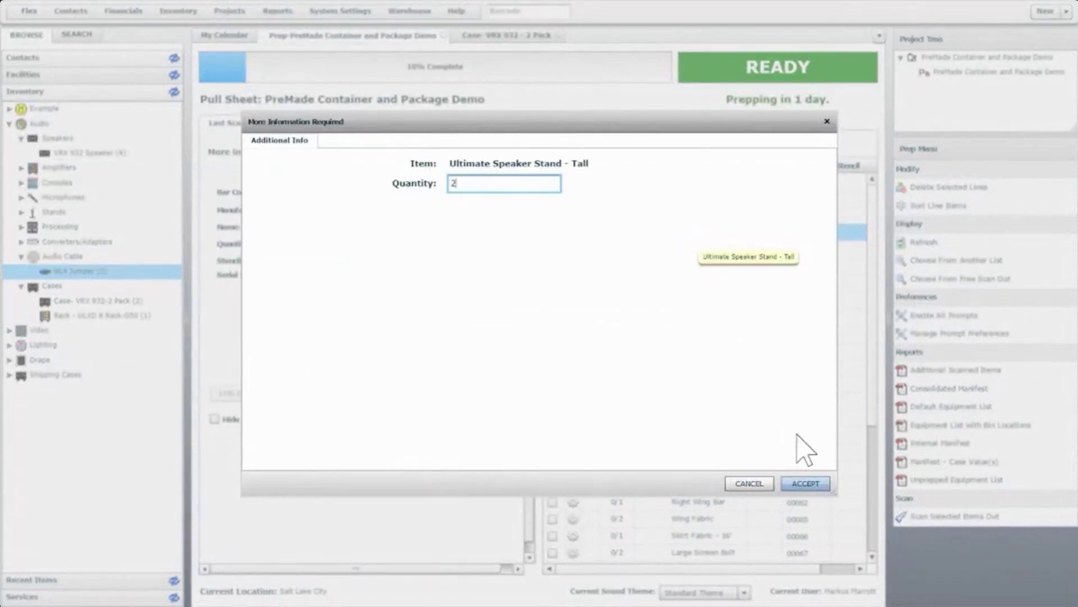
pyautogui.click(807, 483)
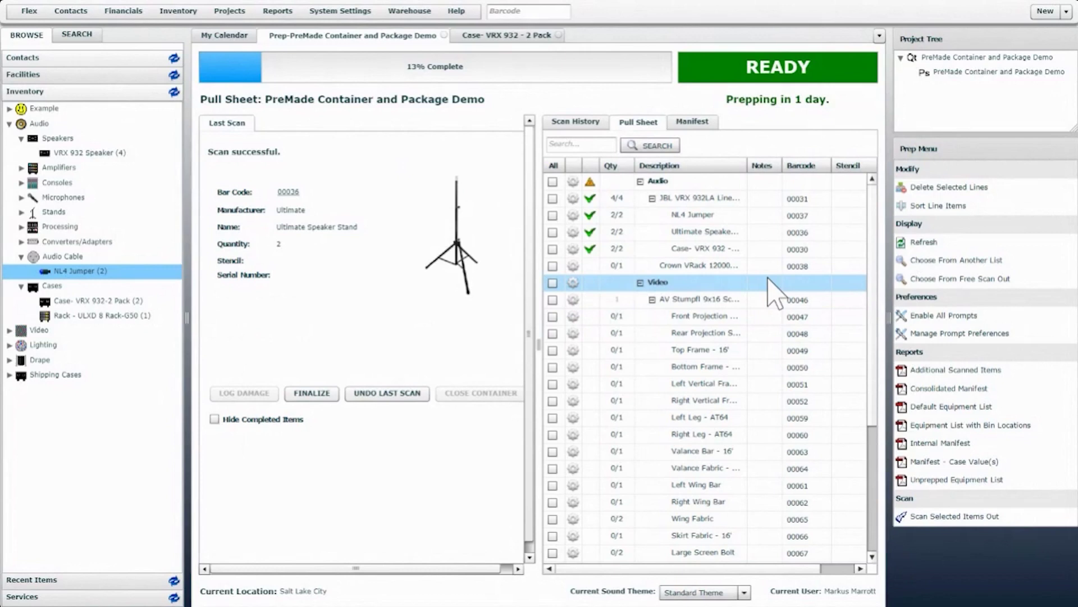
pyautogui.click(554, 12)
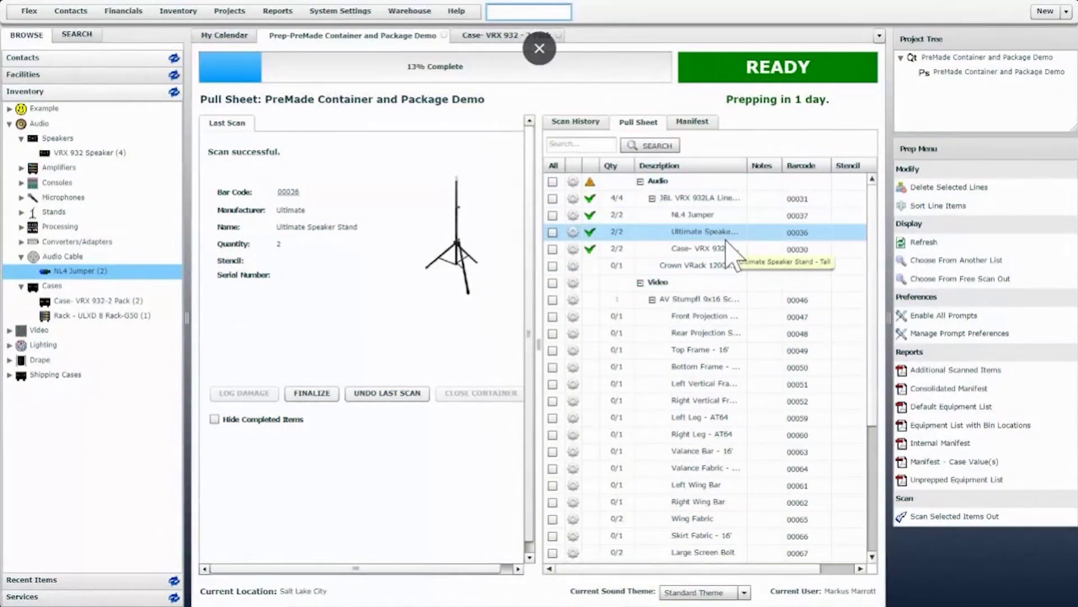
pyautogui.write('0004')
pyautogui.press('Return')
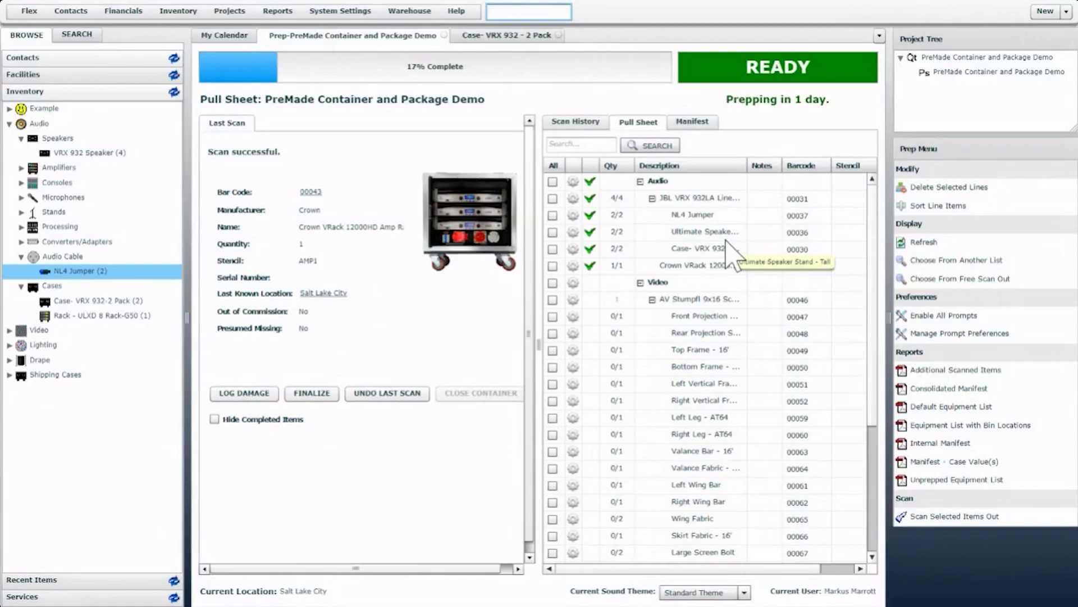
# Step: Compare the pull sheet with the manifest to examine how the scanned cases, their contents and the amp rack are listed
pyautogui.click(695, 124)
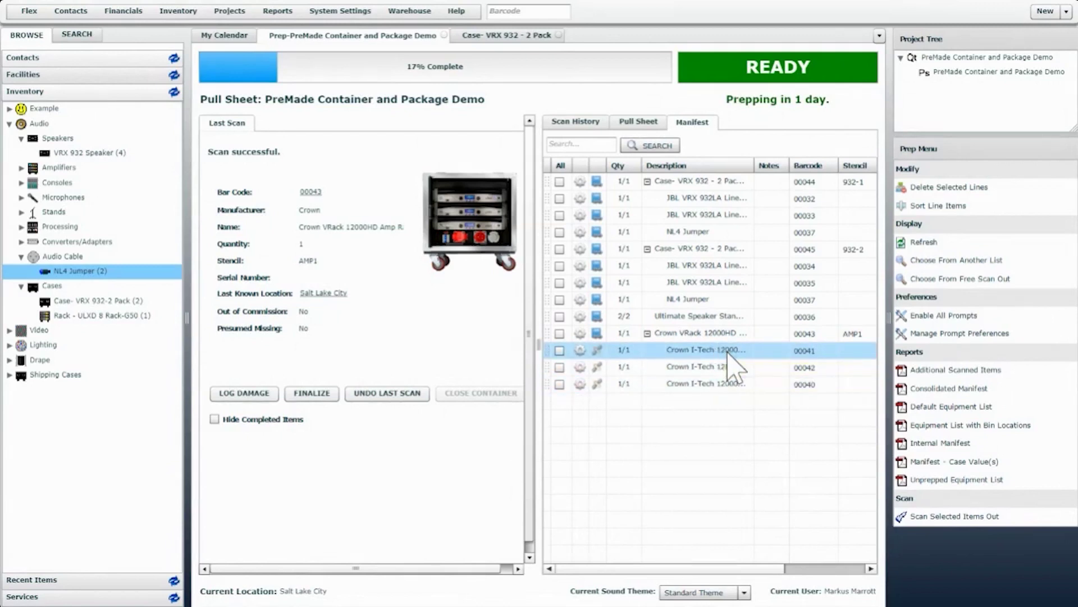
pyautogui.click(639, 121)
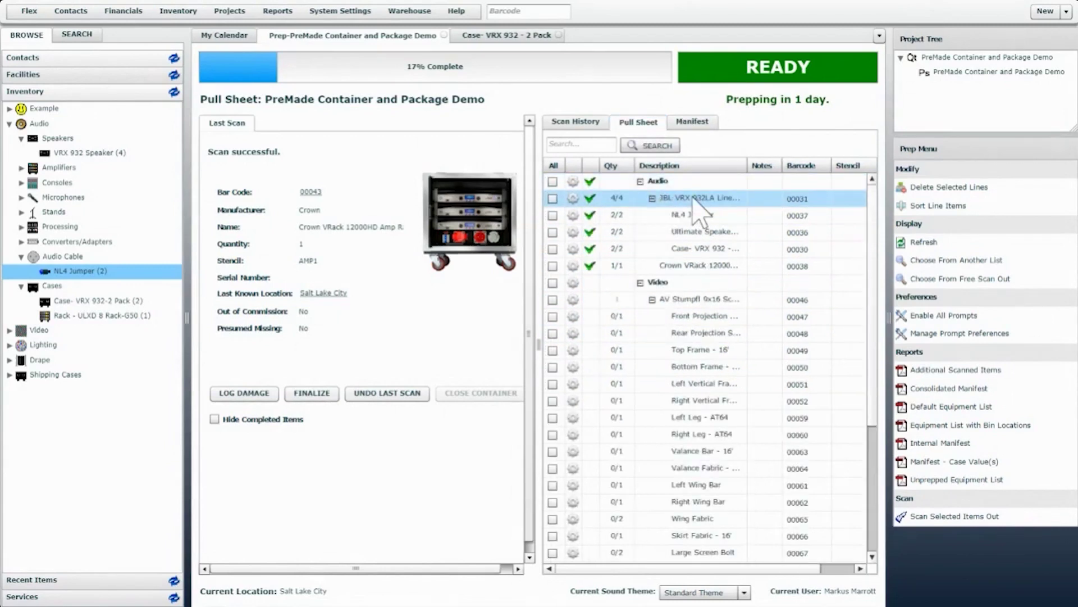
pyautogui.click(700, 125)
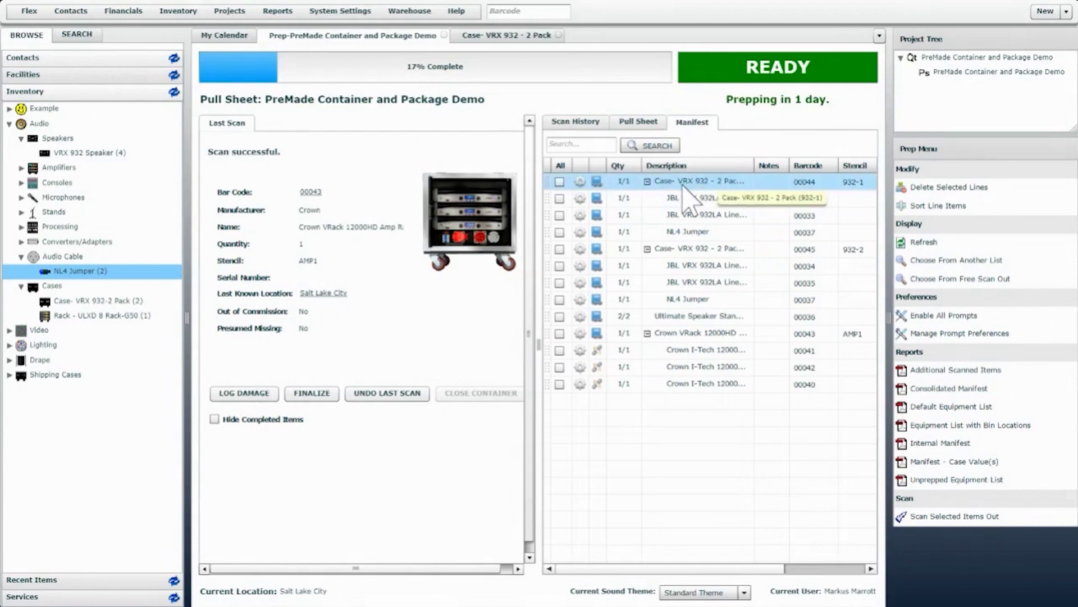
pyautogui.click(701, 198)
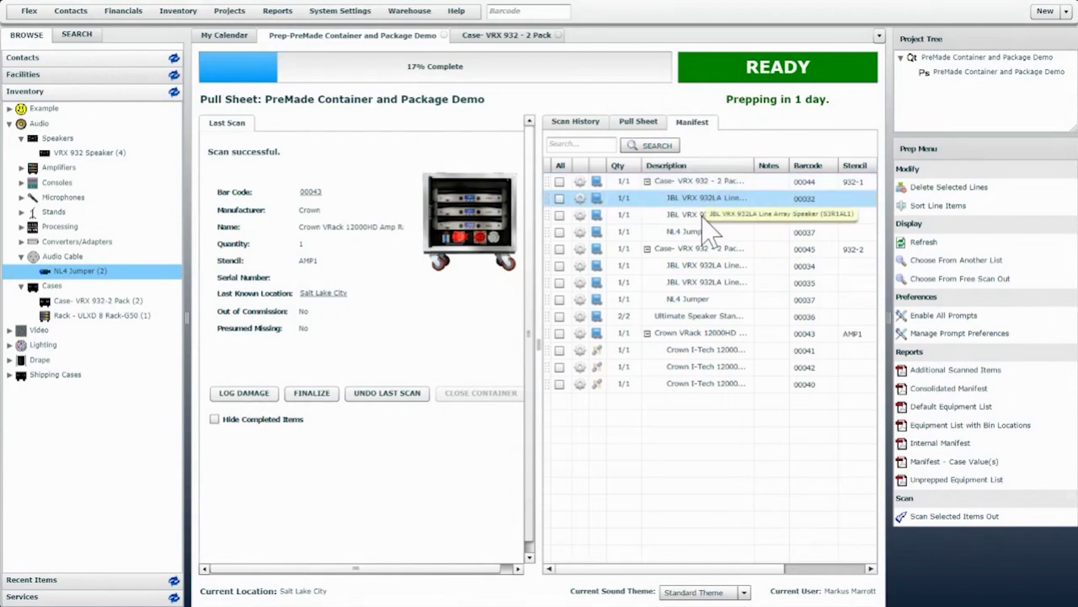
pyautogui.click(696, 232)
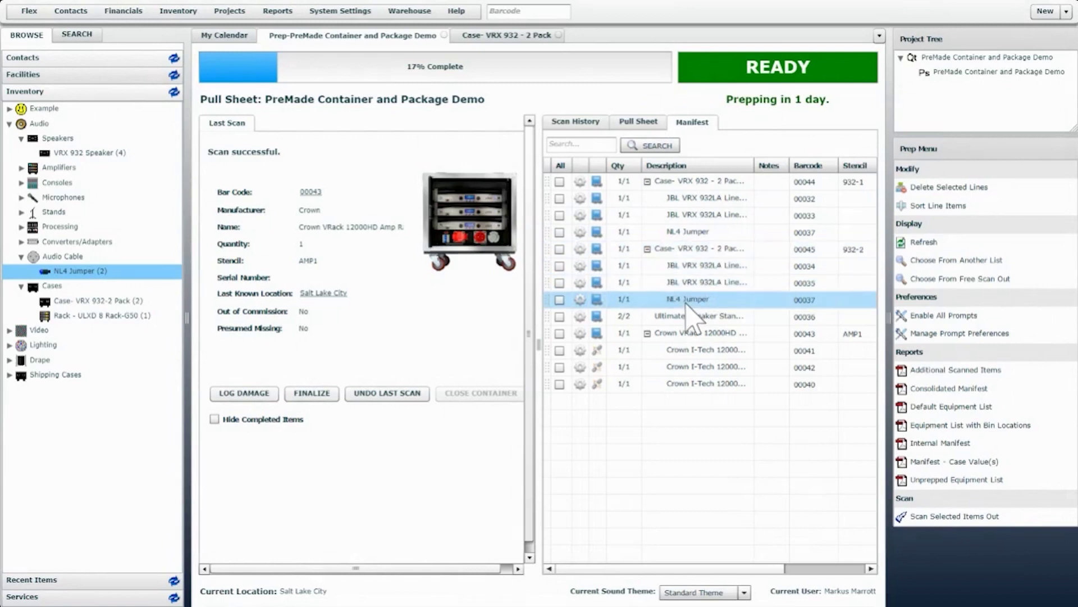
pyautogui.click(642, 122)
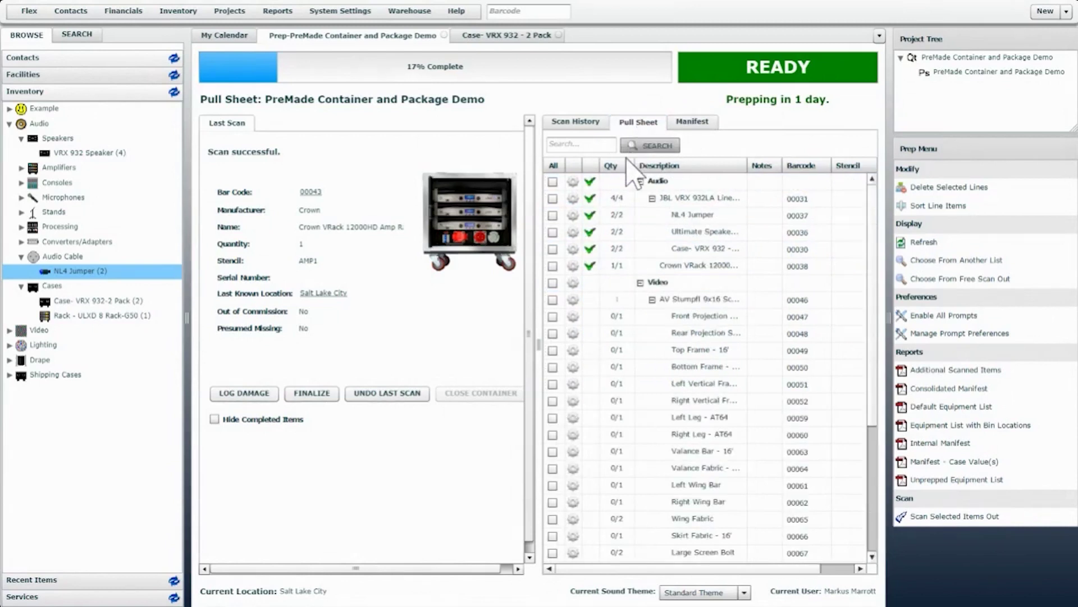
pyautogui.click(705, 123)
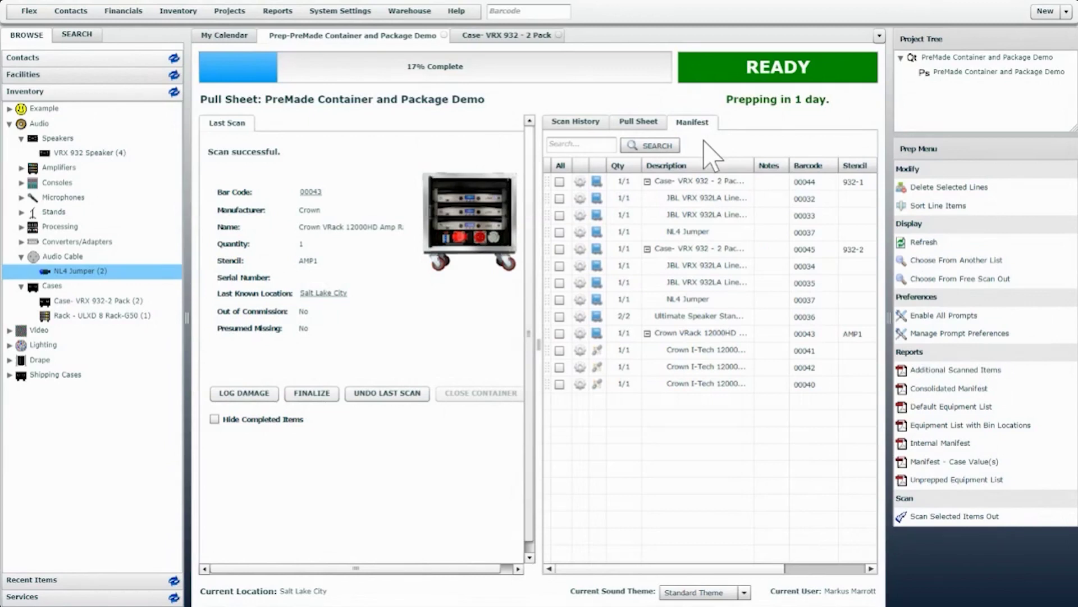
# Step: Return to the pull sheet and scan the AV Stumpfl screen kit, dress kit and leg kit cases with barcodes 00073, 00075 and 00076
pyautogui.click(639, 122)
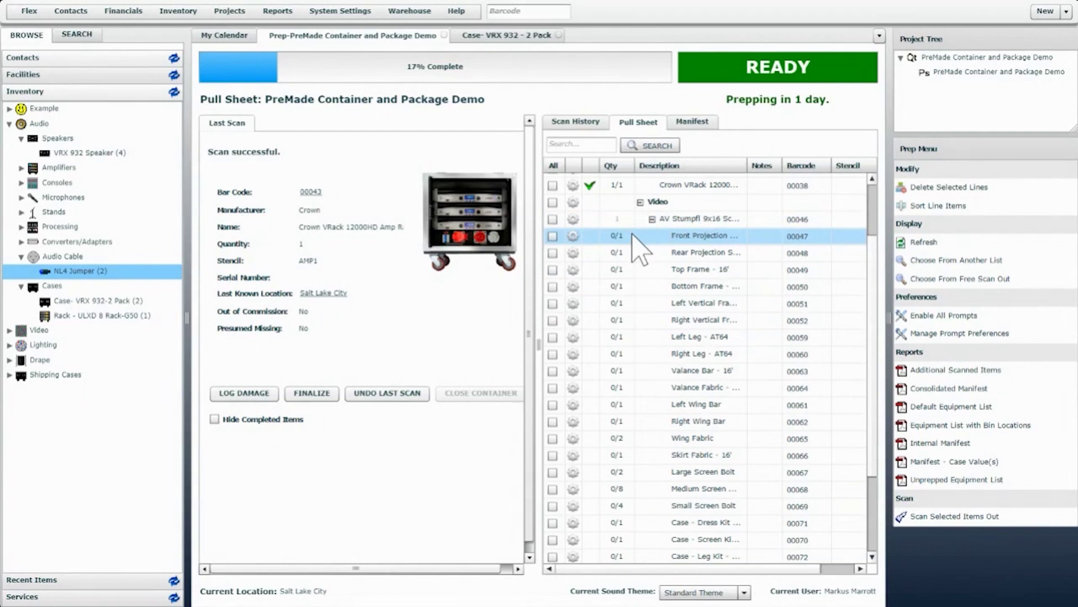
pyautogui.click(531, 11)
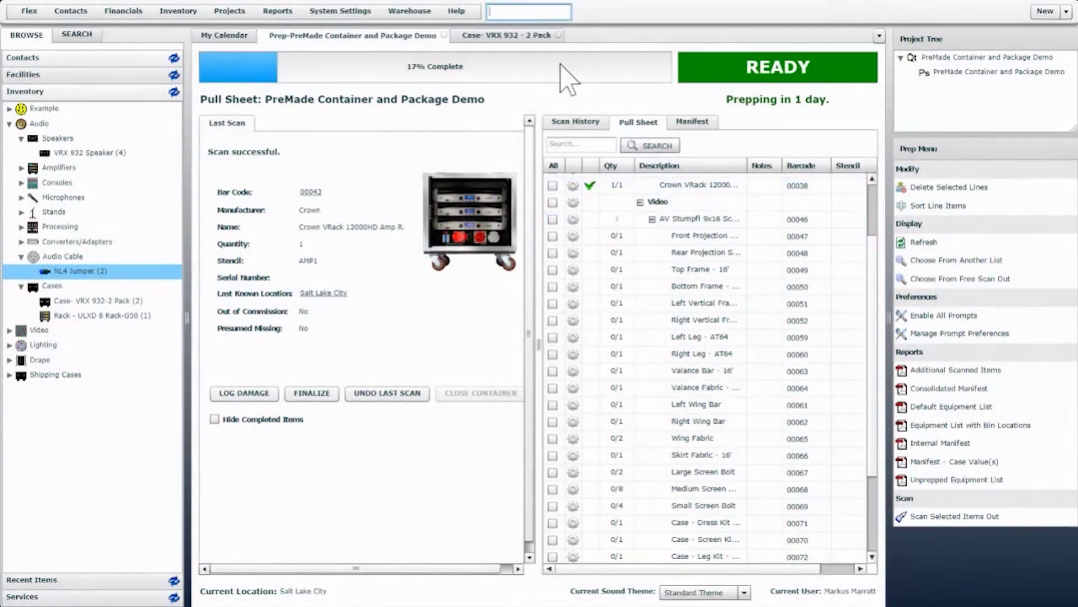
pyautogui.write('00071')
pyautogui.press('Return')
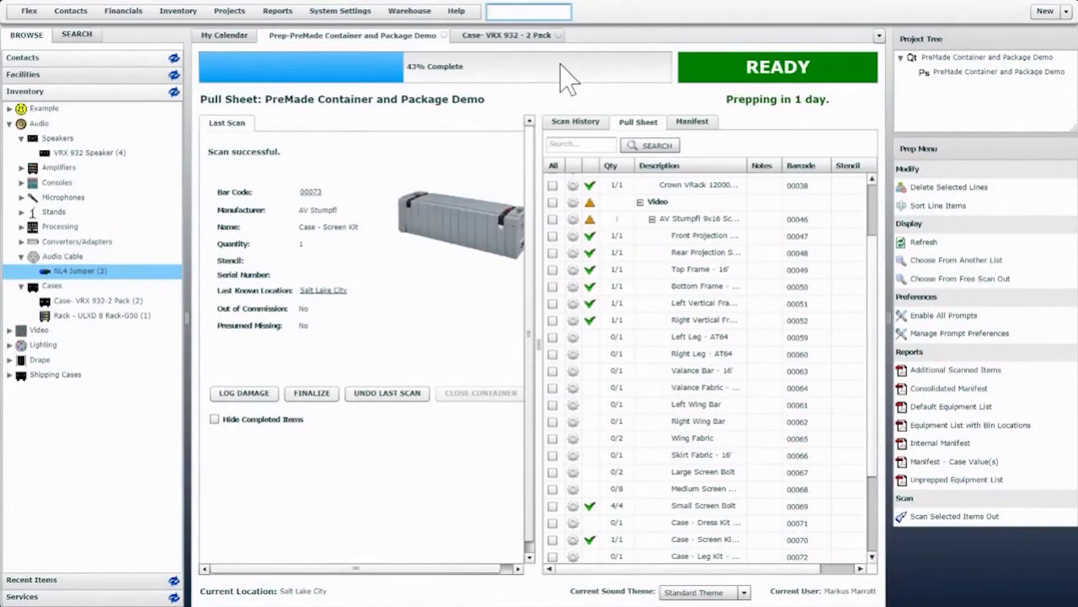
pyautogui.write('00074')
pyautogui.press('Return')
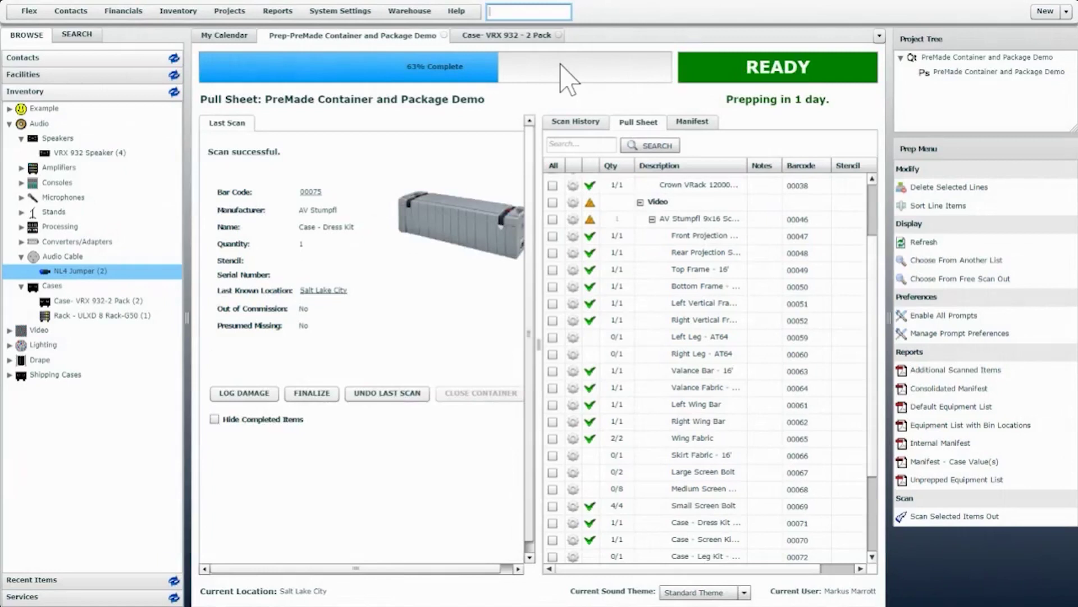
pyautogui.click(591, 219)
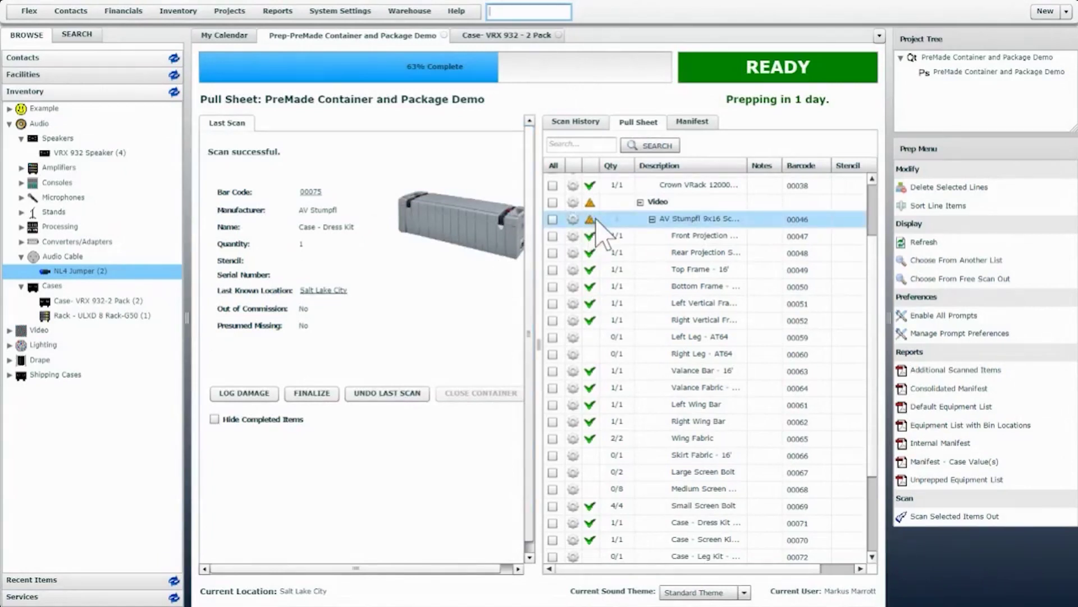
pyautogui.click(594, 233)
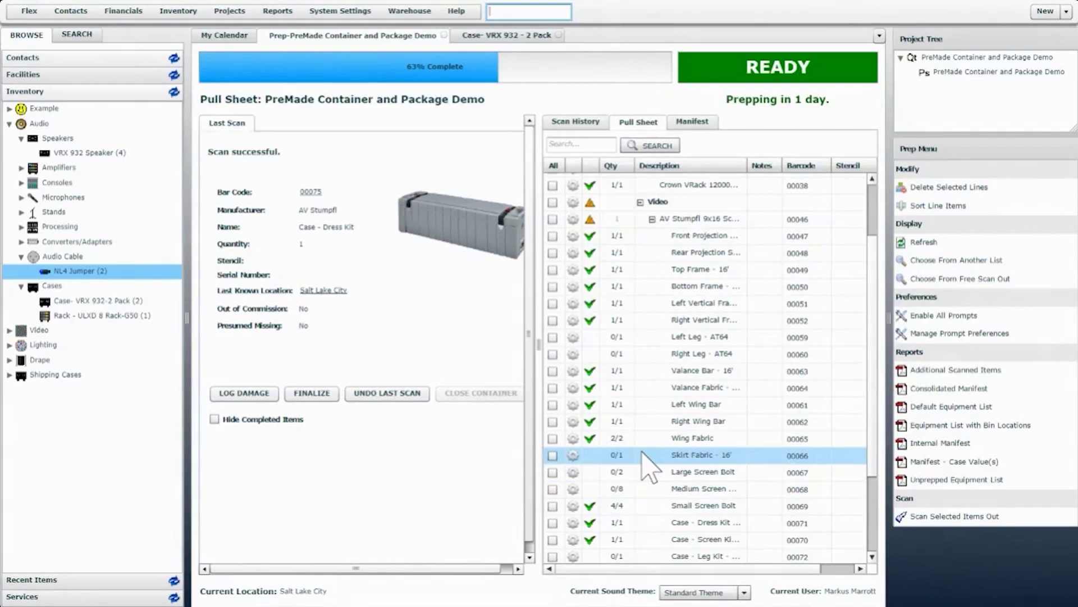
pyautogui.press('Return')
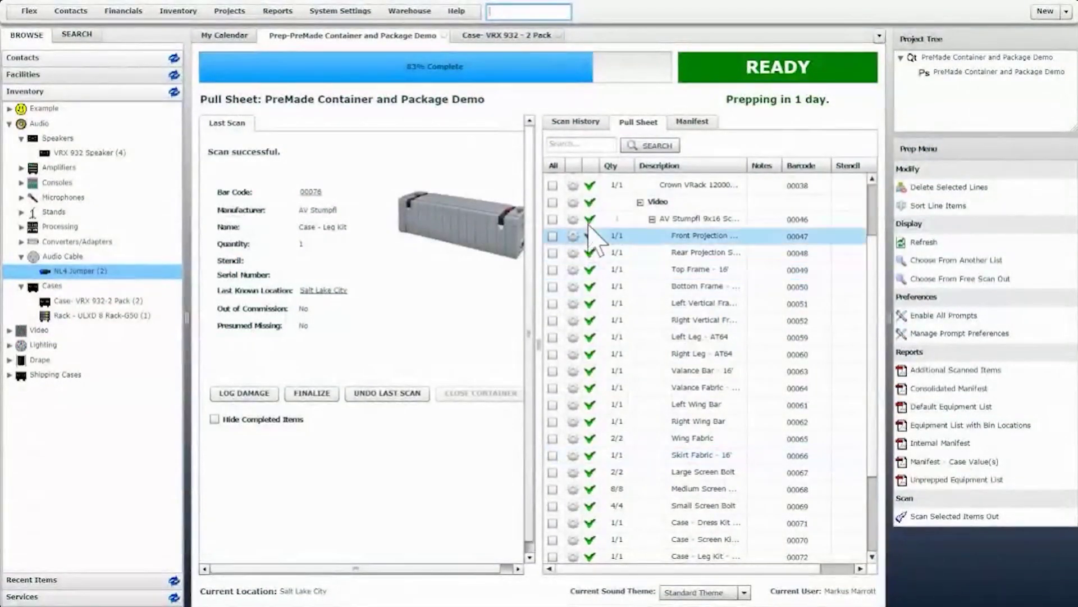
# Step: Review the contents of the screen kit, dress kit and leg kit cases in the manifest
pyautogui.click(700, 124)
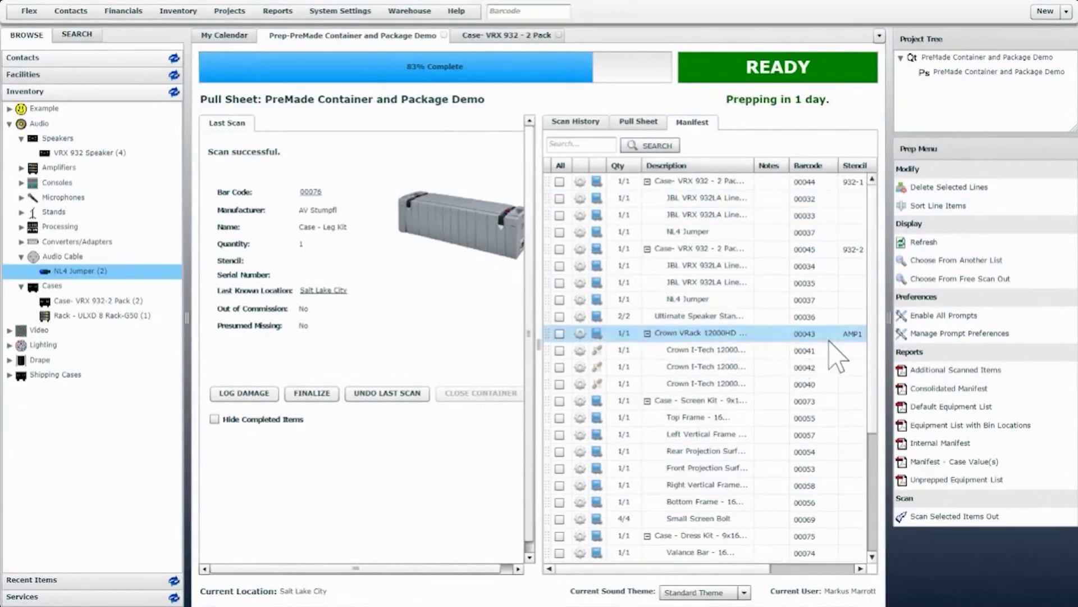
pyautogui.scroll(-3, 874, 382)
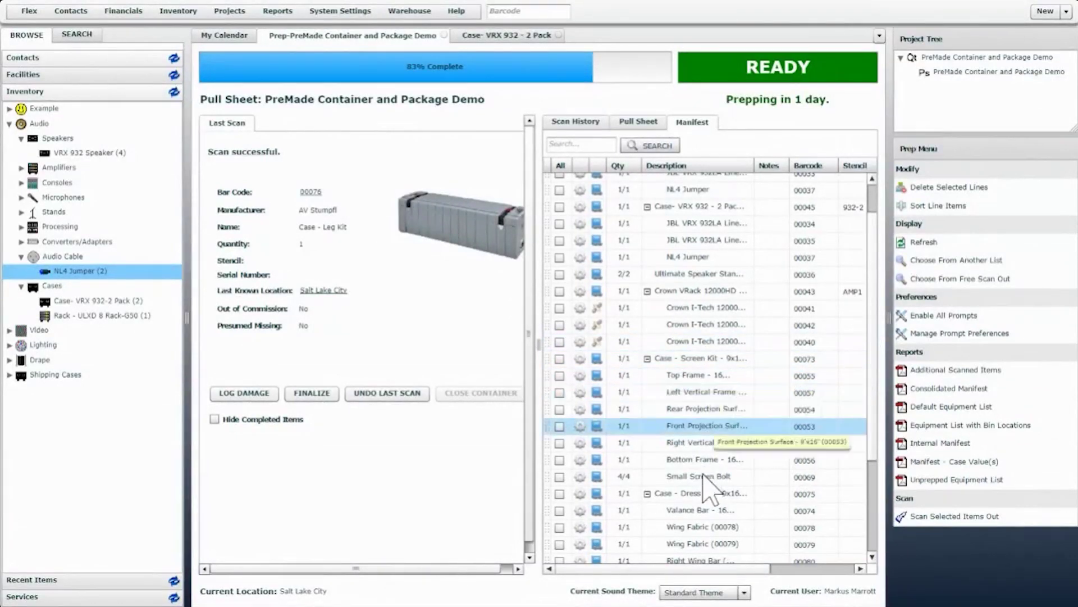
pyautogui.moveTo(873, 445); pyautogui.dragTo(873, 514)
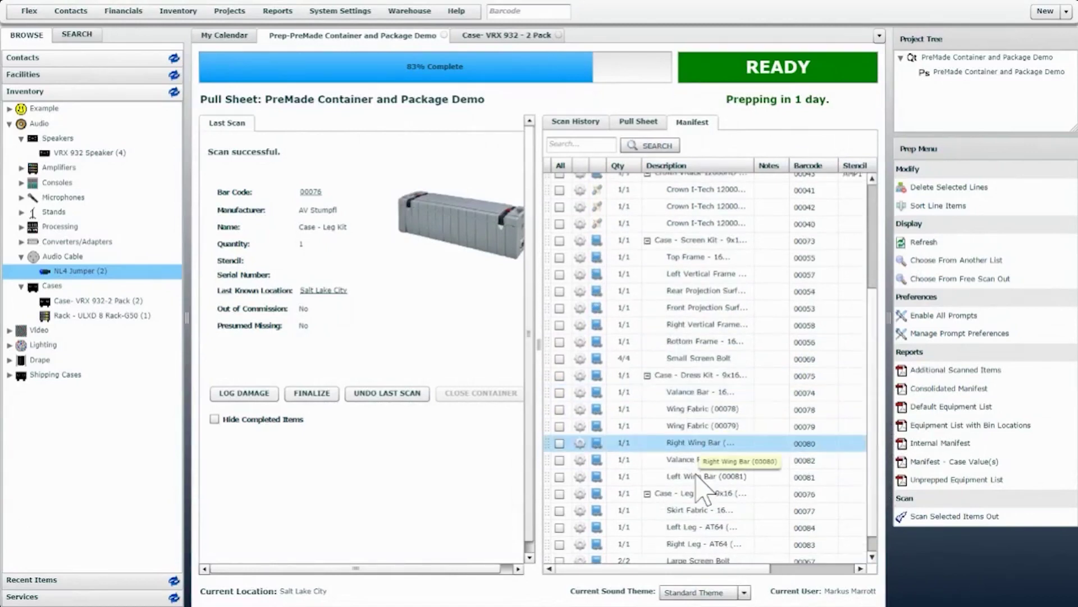
pyautogui.moveTo(872, 510); pyautogui.dragTo(872, 523)
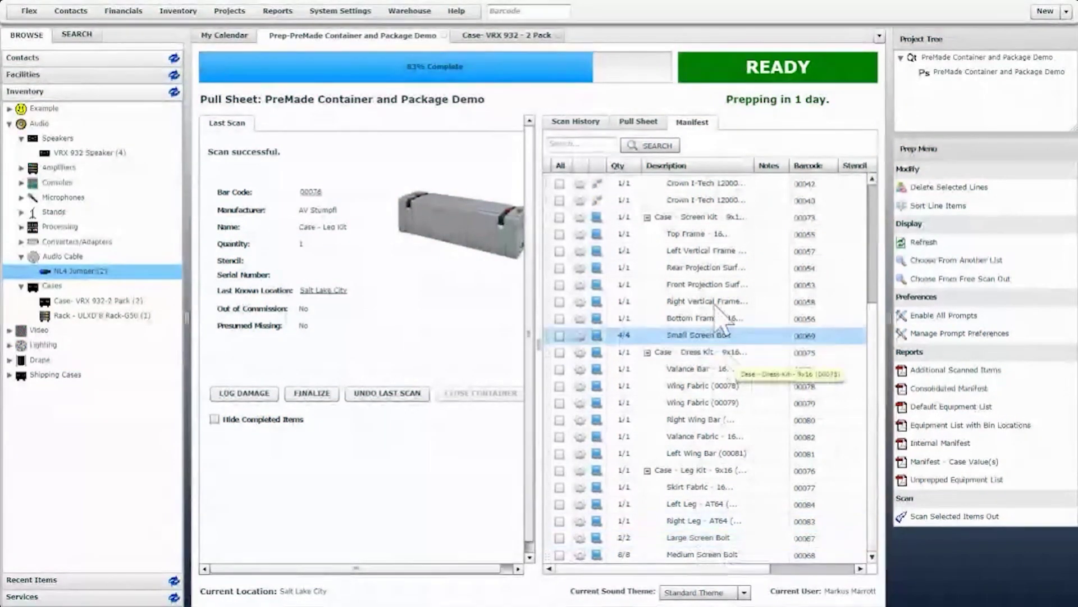
# Step: Return to the pull sheet, scan the Rolling Drape Bin with barcode 00085 and enter free pick mode with further prompts disabled
pyautogui.click(639, 122)
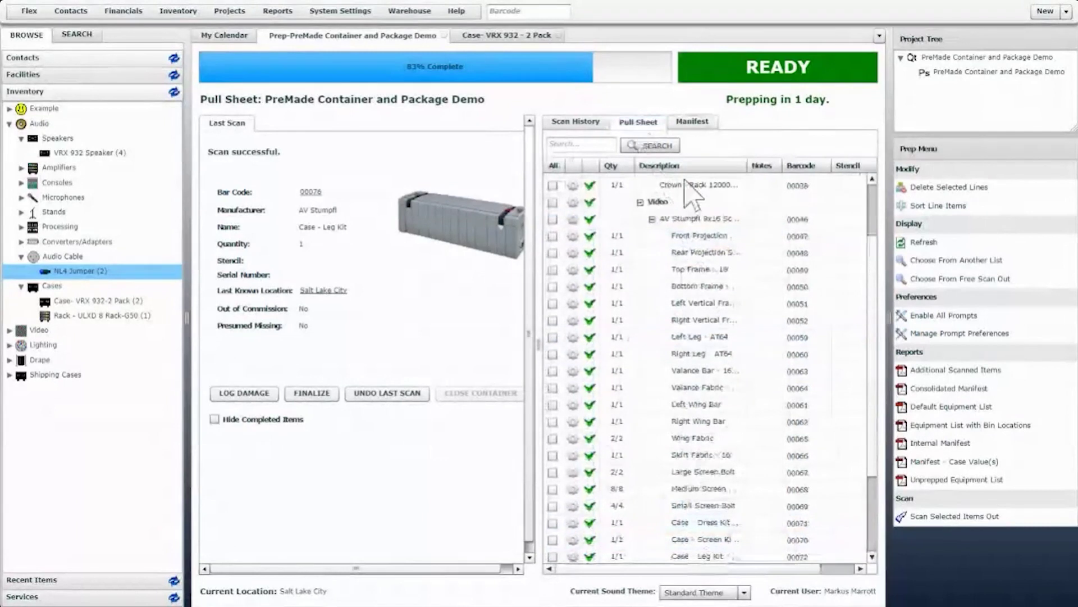
pyautogui.scroll(-3, 878, 314)
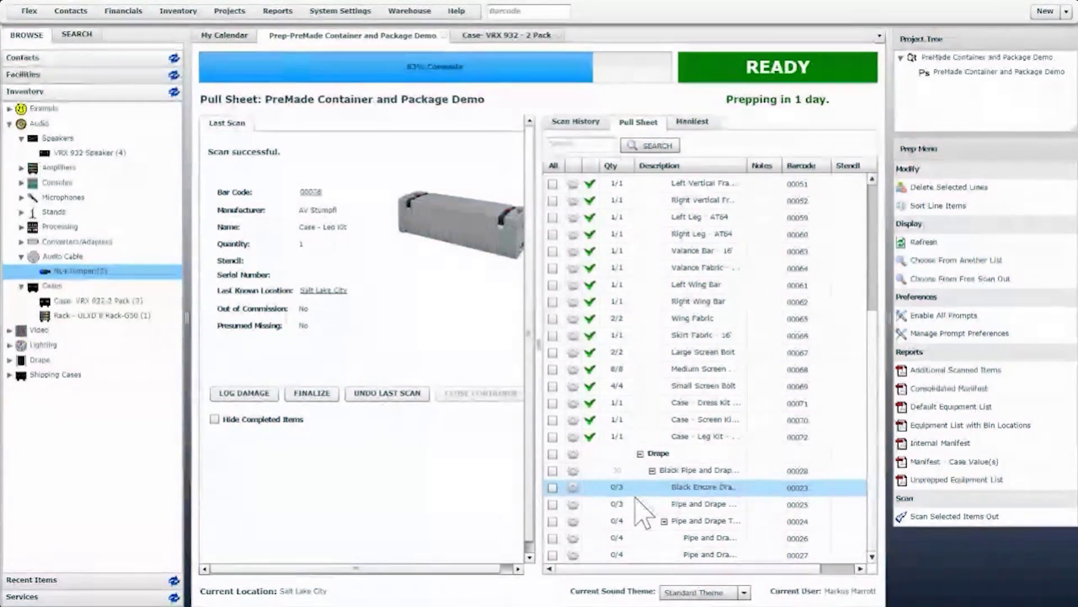
pyautogui.click(527, 12)
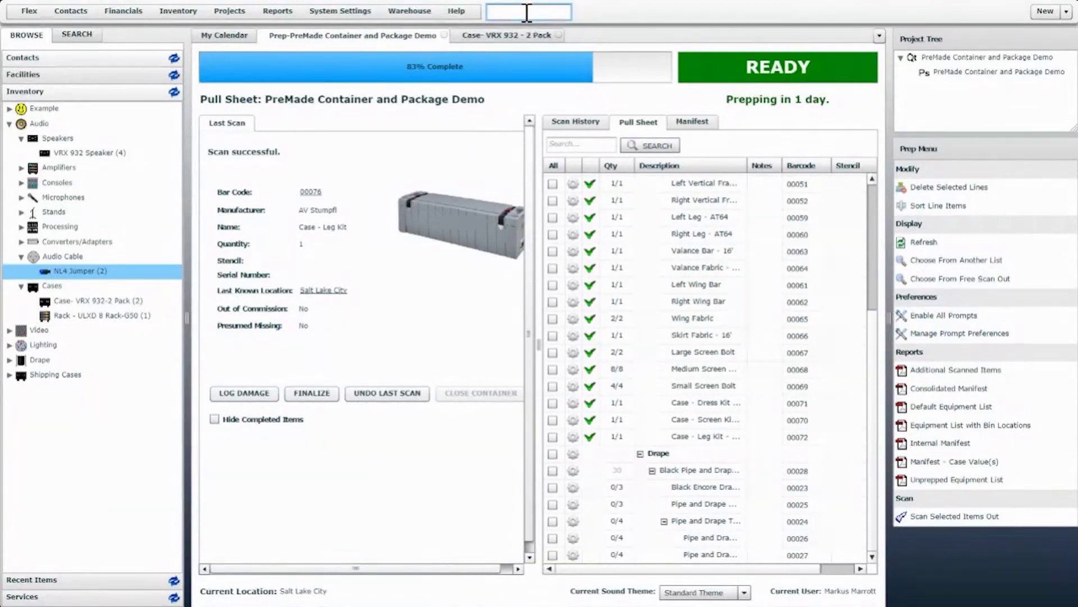
pyautogui.write('00023')
pyautogui.press('Return')
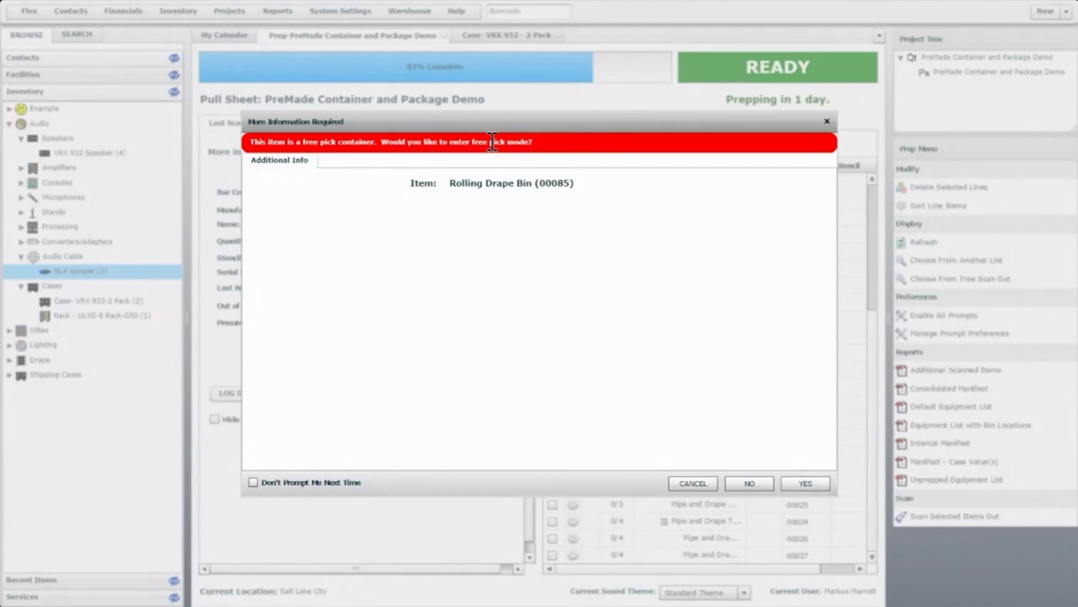
pyautogui.click(254, 481)
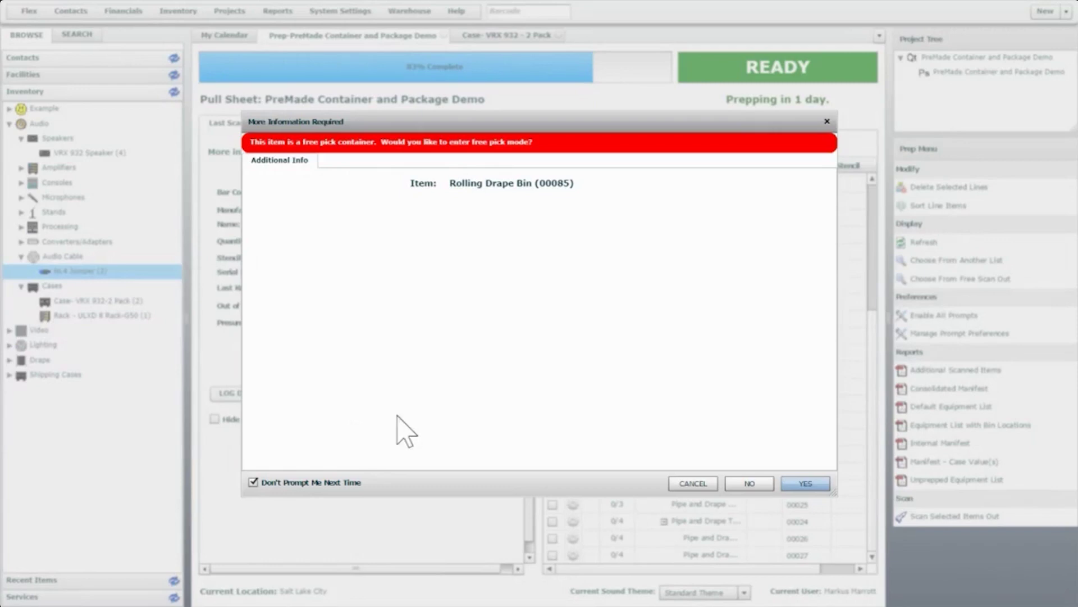
pyautogui.click(817, 485)
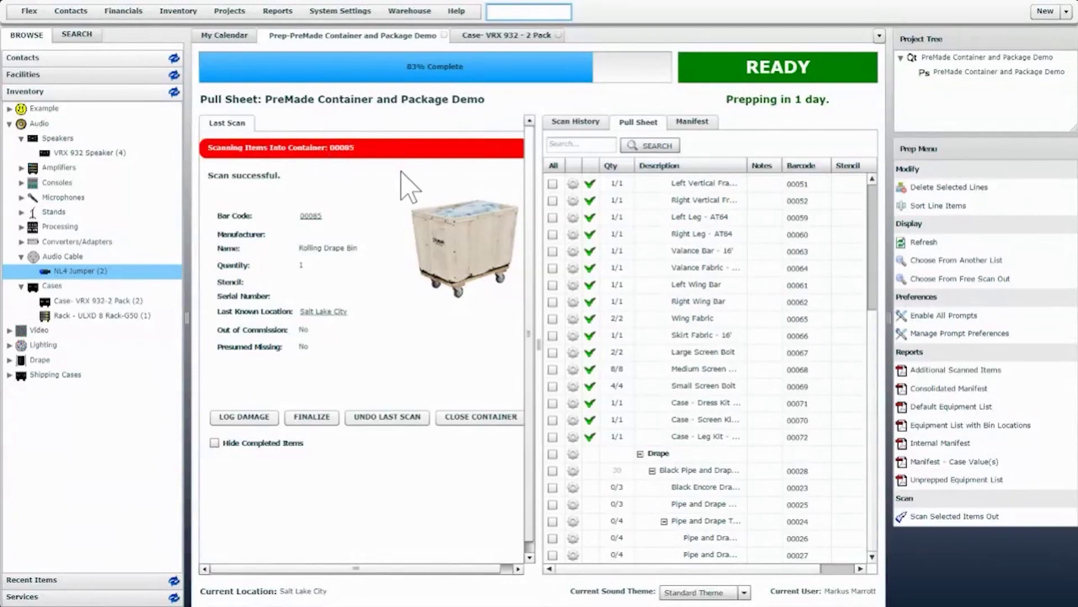
# Step: Scan 4 Pipe and Drape Bases with barcode 00027 and 4 Pipe and Drape Pins with barcode 00026 into the bin
pyautogui.moveTo(870, 351); pyautogui.dragTo(871, 375)
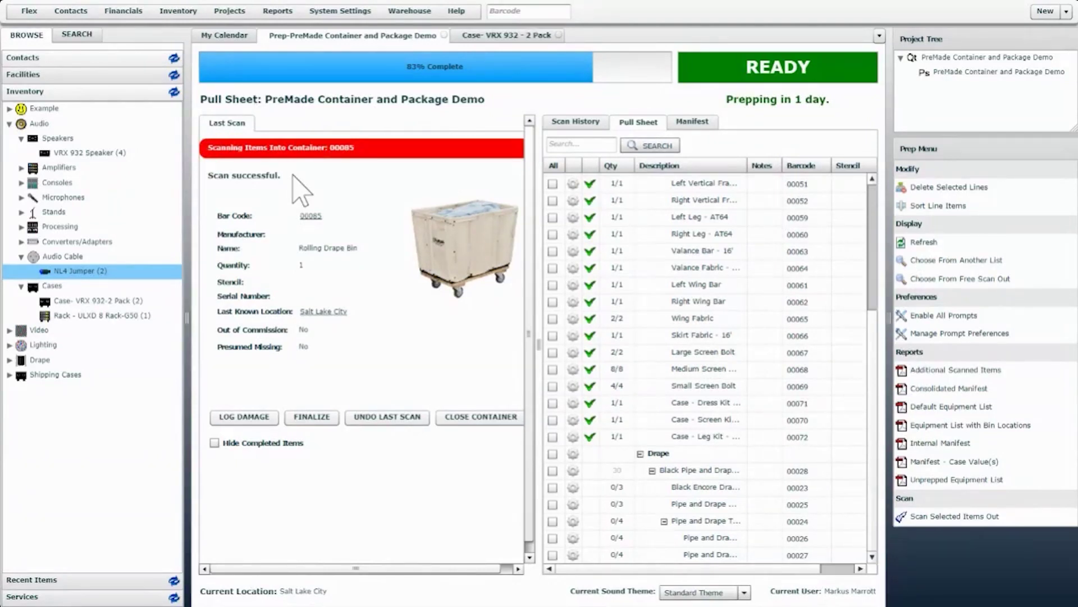
pyautogui.click(514, 11)
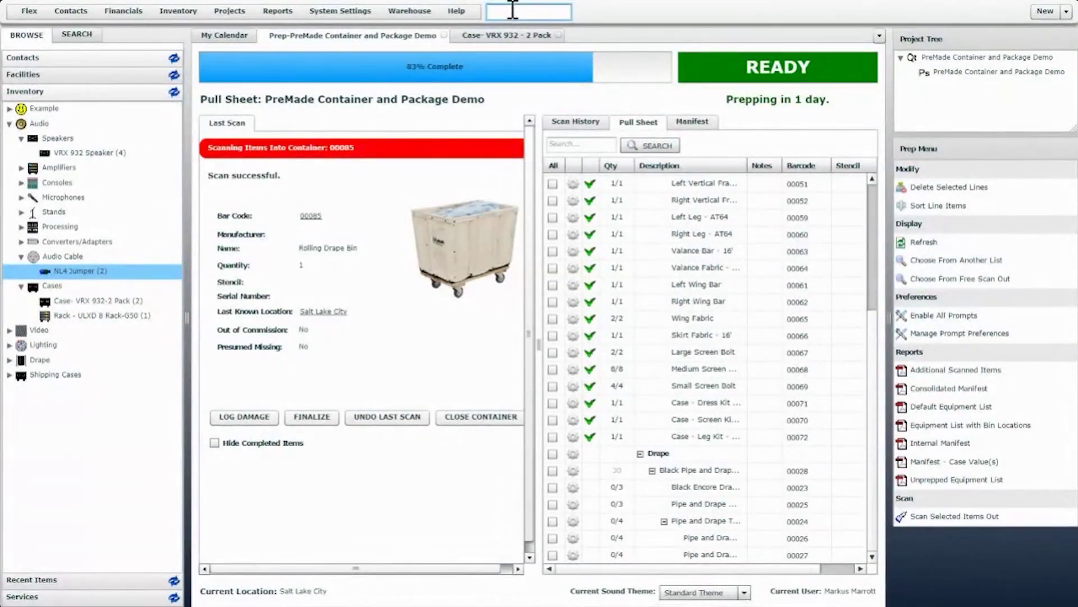
pyautogui.write('0002')
pyautogui.press('Return')
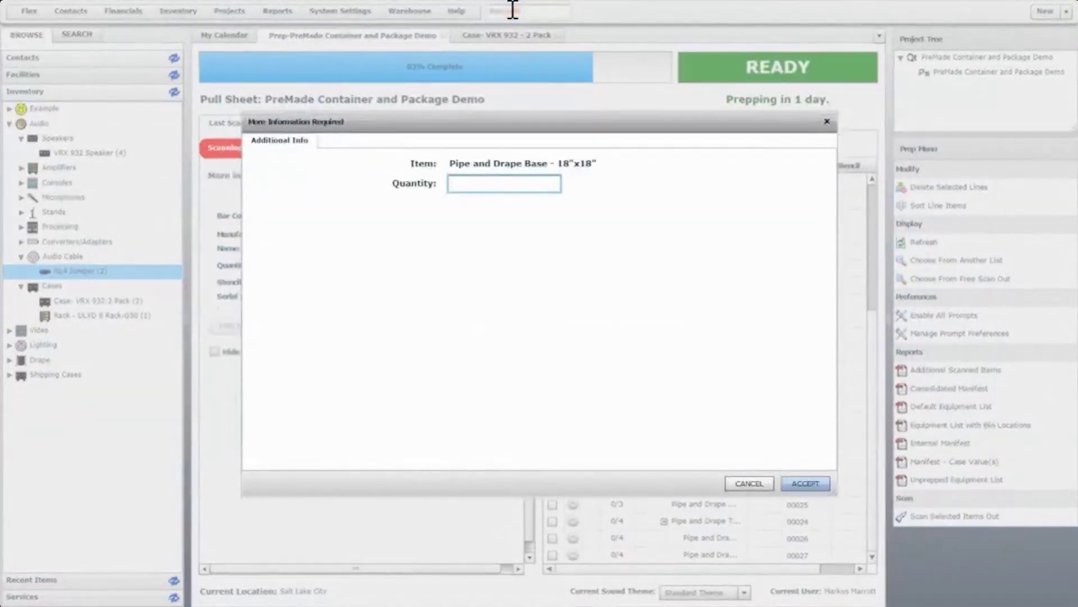
pyautogui.press('Return')
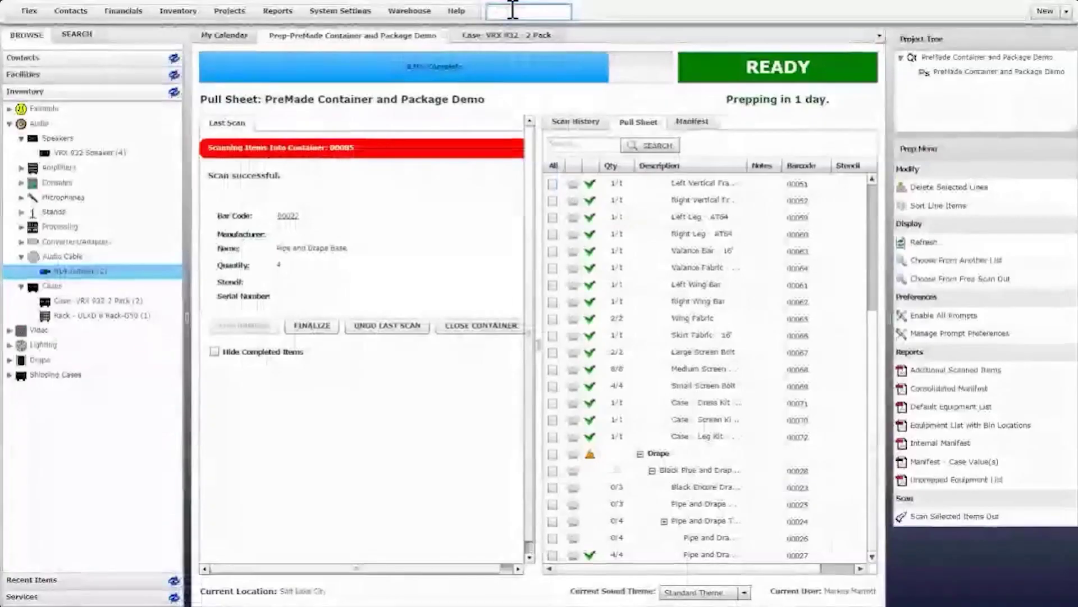
pyautogui.write('00024')
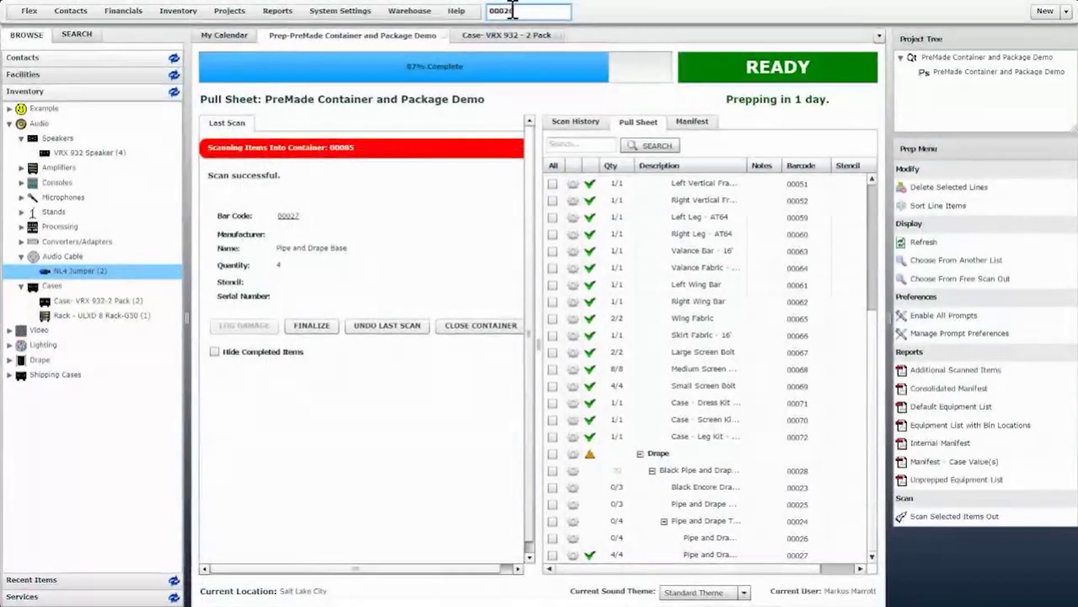
pyautogui.press('Return')
pyautogui.write('4')
pyautogui.press('Return')
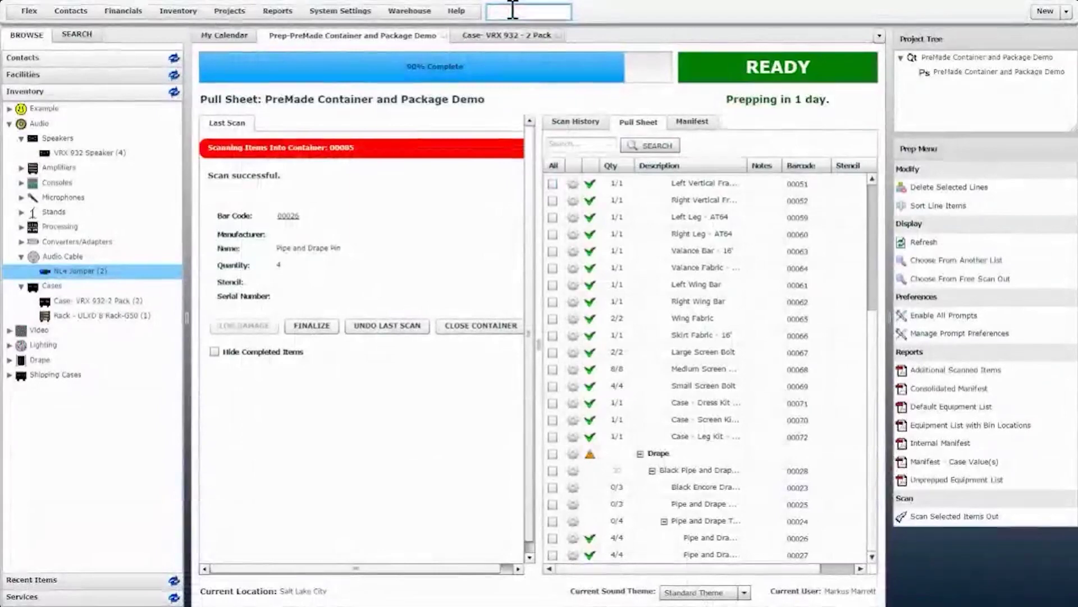
# Step: Scan 3 Black Encore Drape Panels with barcode 00023 into the Rolling Drape Bin and close the container
pyautogui.write('00024')
pyautogui.press('Return')
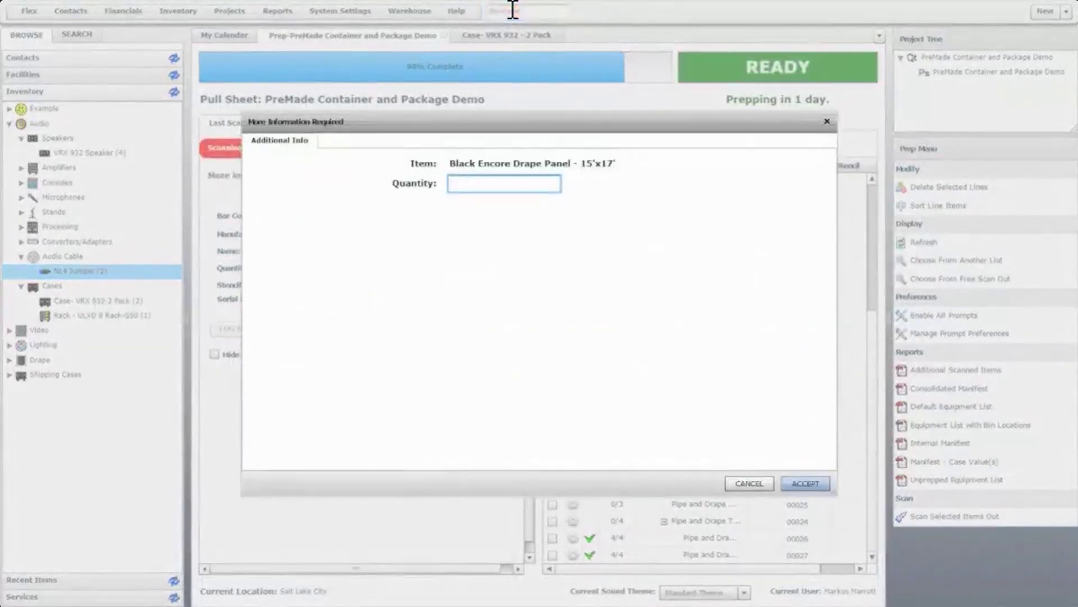
pyautogui.press('Return')
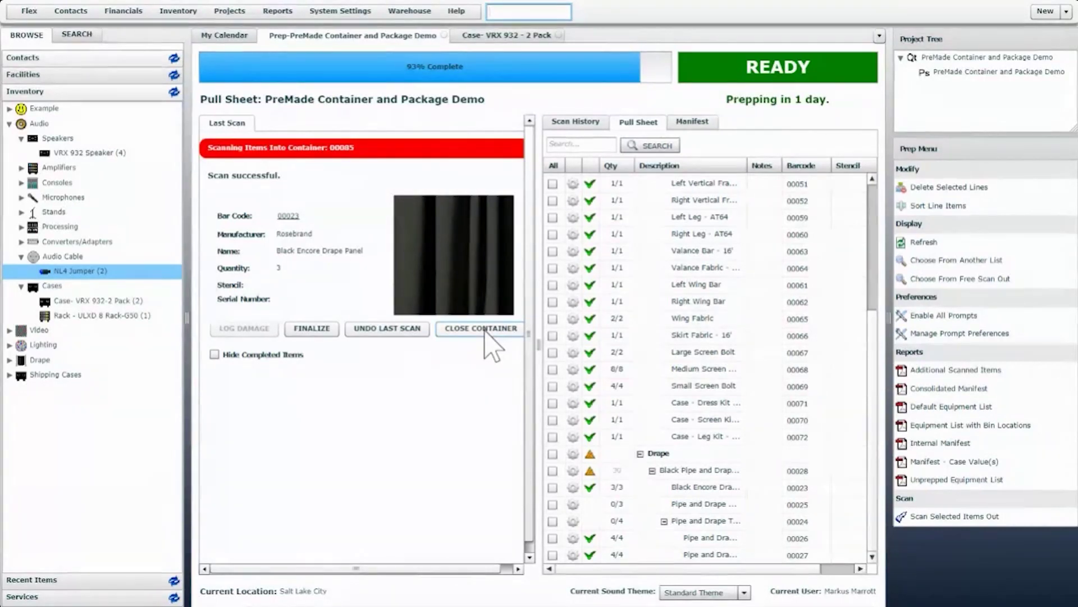
pyautogui.write('00085')
pyautogui.press('Return')
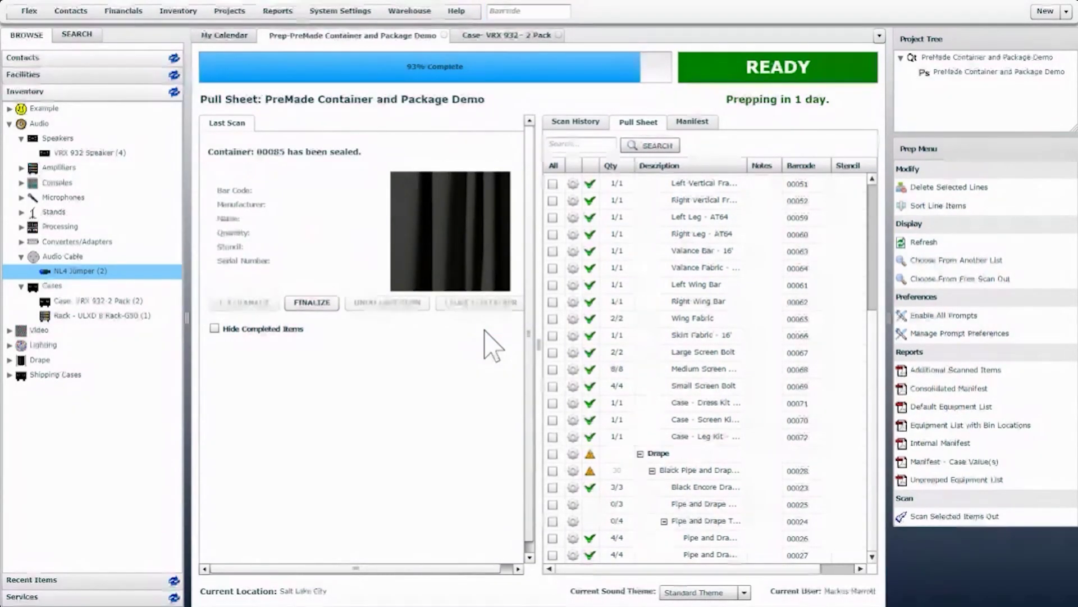
# Step: Review the Rolling Drape Bin's contents in the manifest and return to the pull sheet
pyautogui.click(702, 128)
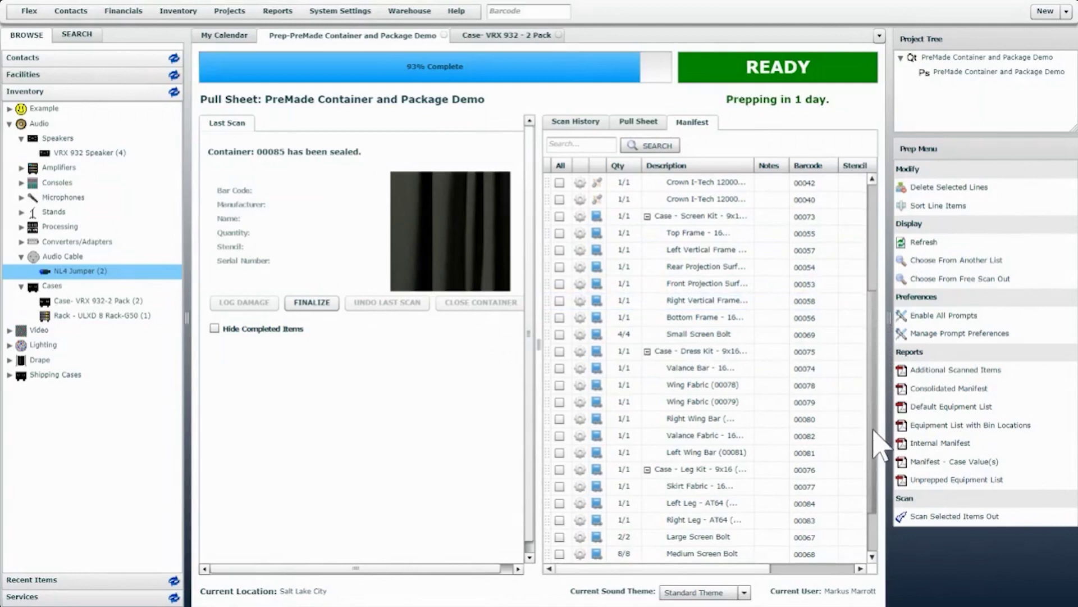
pyautogui.scroll(-2, 877, 447)
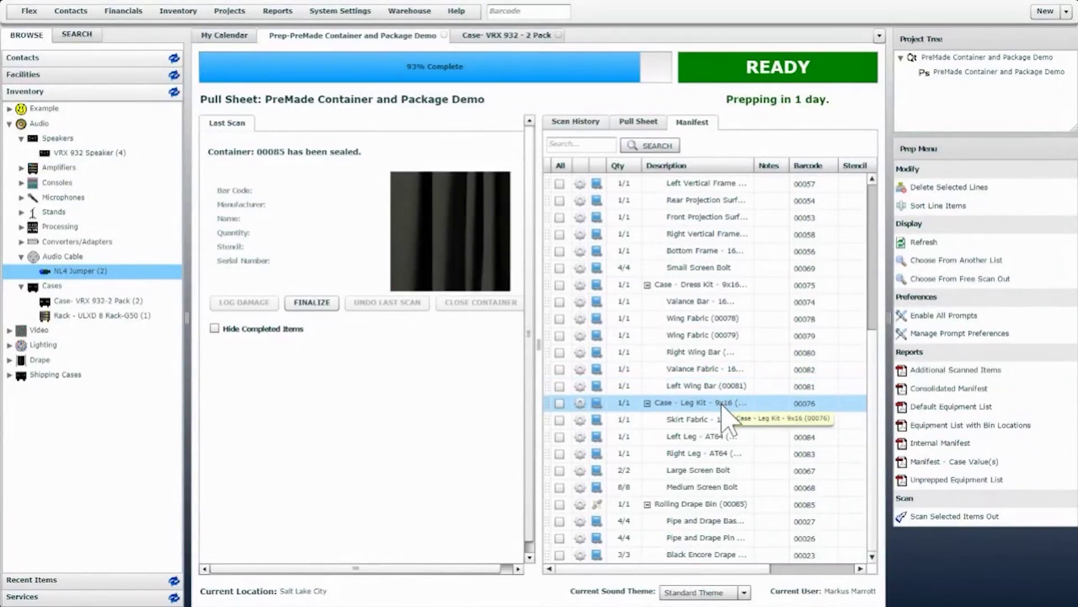
pyautogui.click(640, 122)
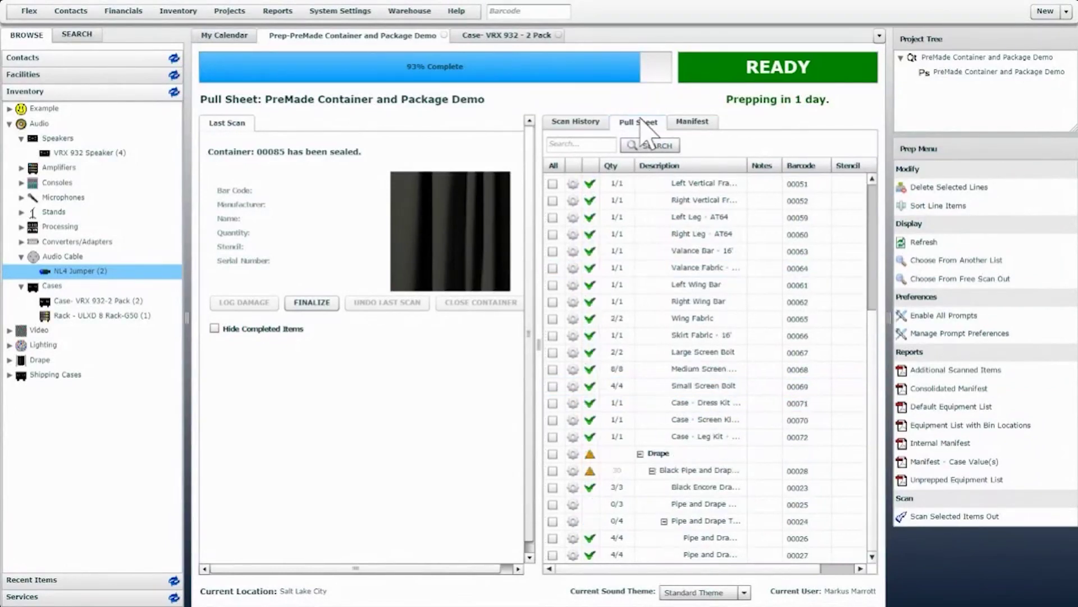
# Step: Prep 3 Pipe and Drape Crossbars and 4 Pipe and Drape Triple Tier Uprights from the pull sheet and finalize the prep
pyautogui.doubleClick(711, 505)
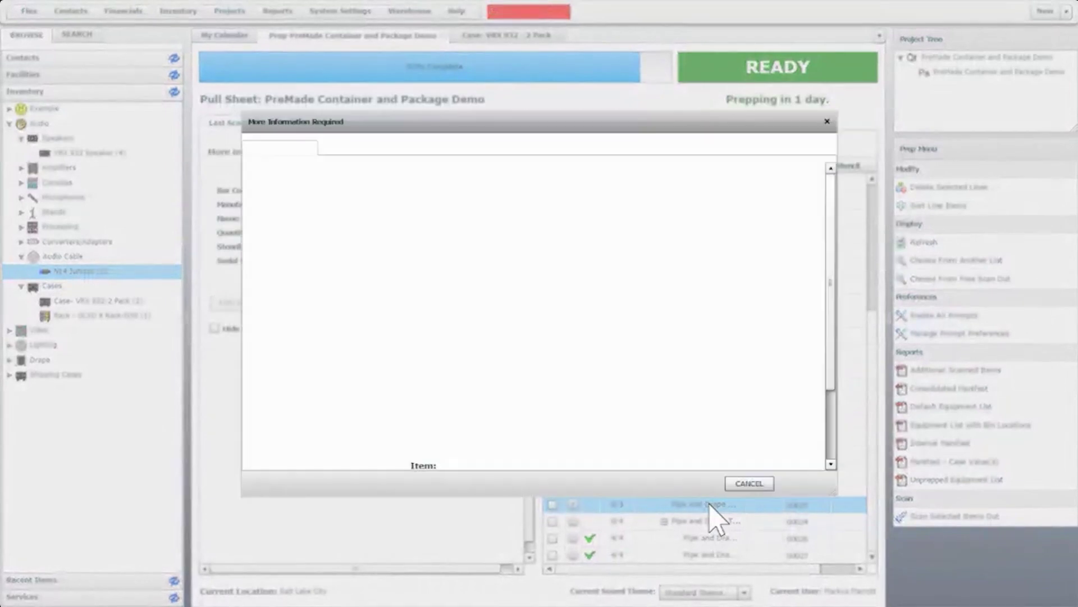
pyautogui.write('3')
pyautogui.press('Return')
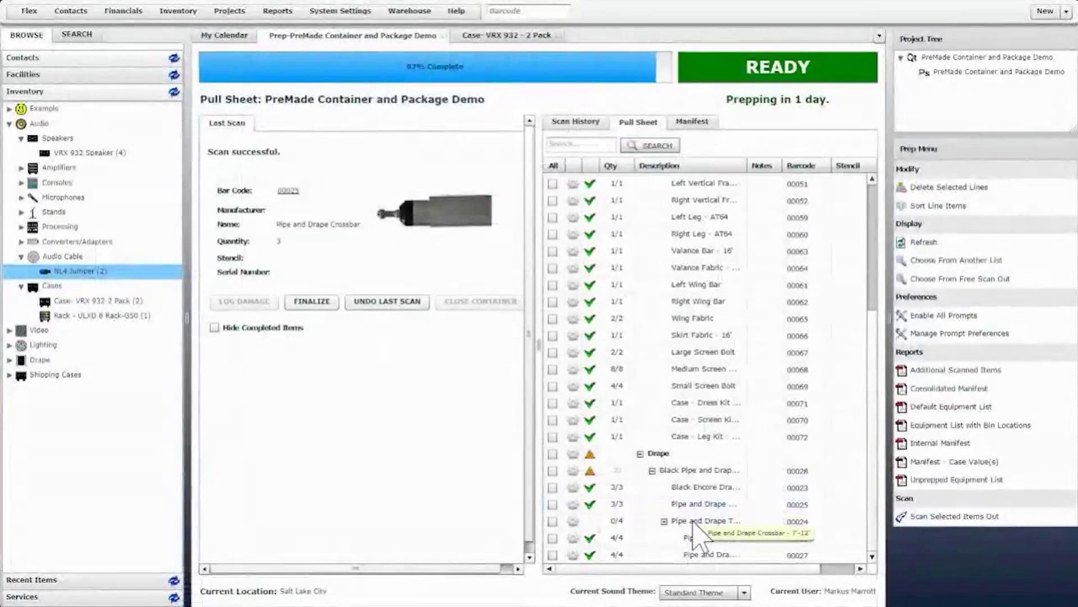
pyautogui.doubleClick(693, 522)
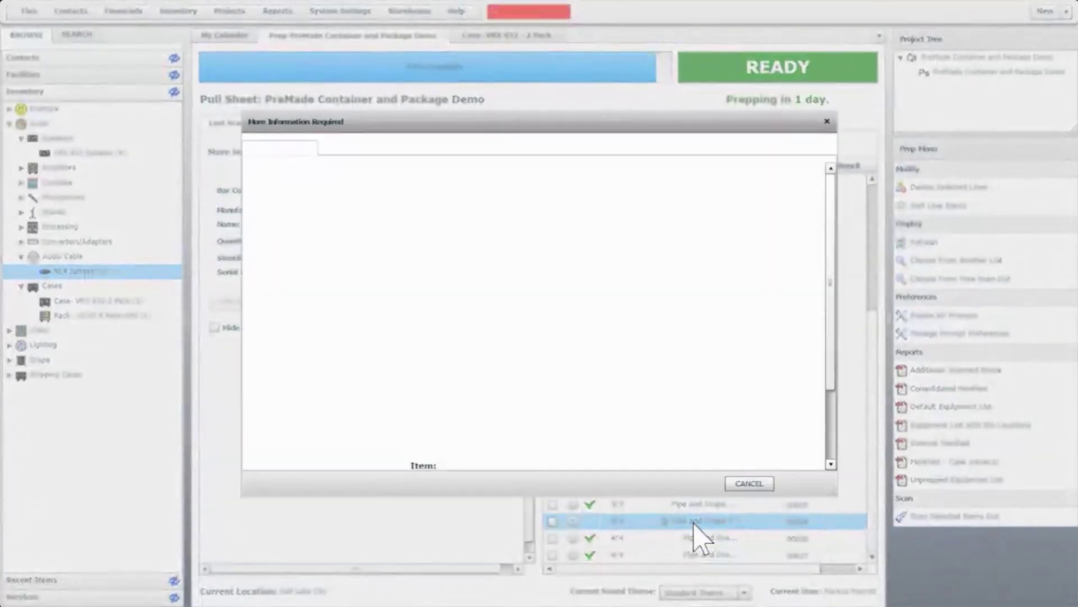
pyautogui.write('4')
pyautogui.press('Return')
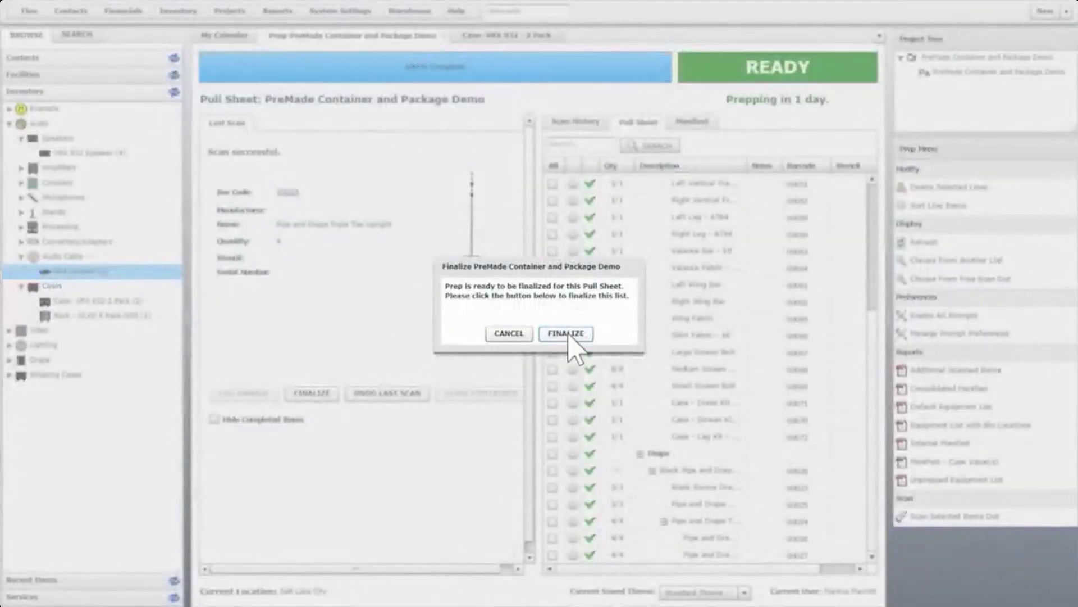
pyautogui.click(568, 335)
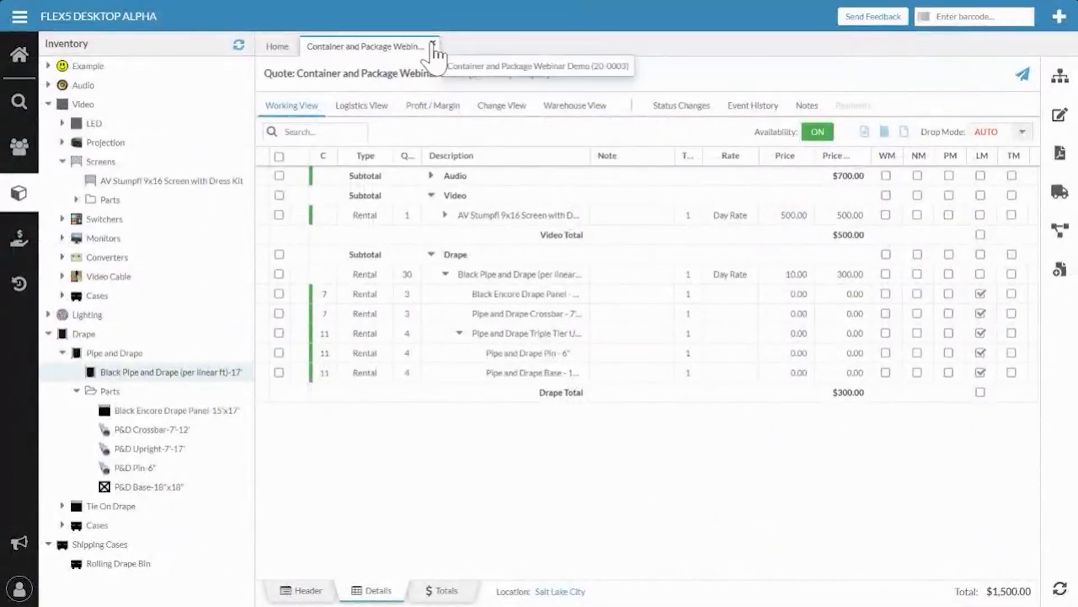
# Step: Close the Container and Package Webinar Demo quote and look up barcode 00044 to examine the VRX 932 case's location and contents
pyautogui.click(432, 44)
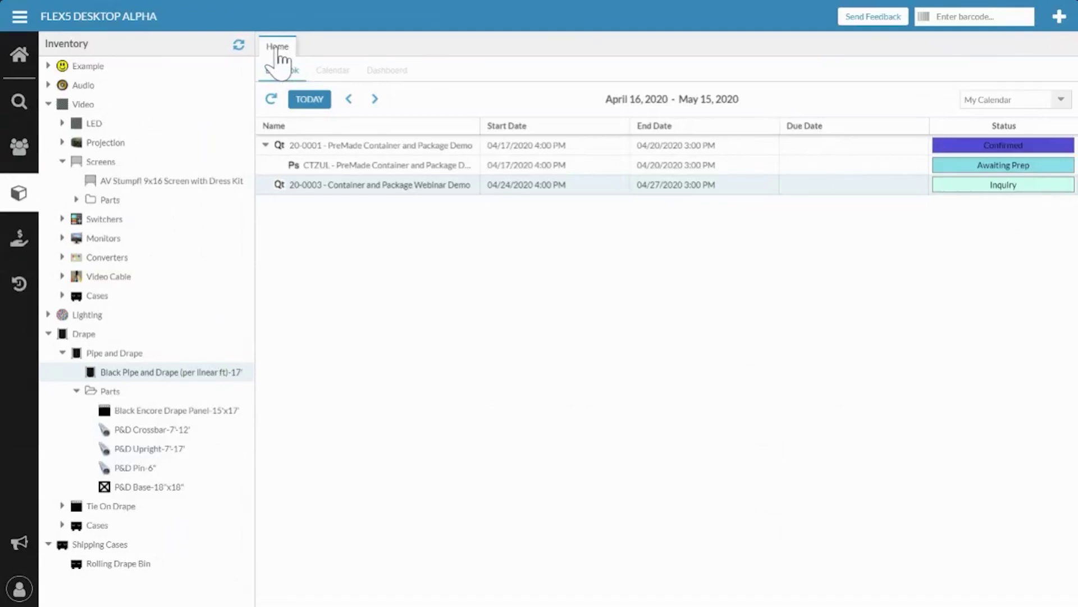
pyautogui.click(948, 16)
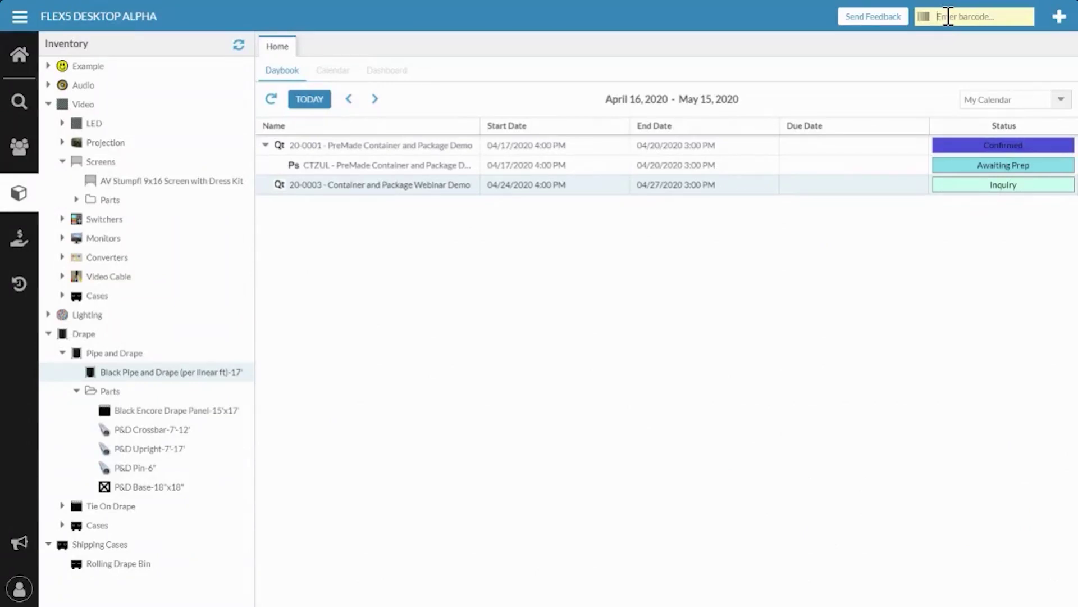
pyautogui.write('00044')
pyautogui.press('Return')
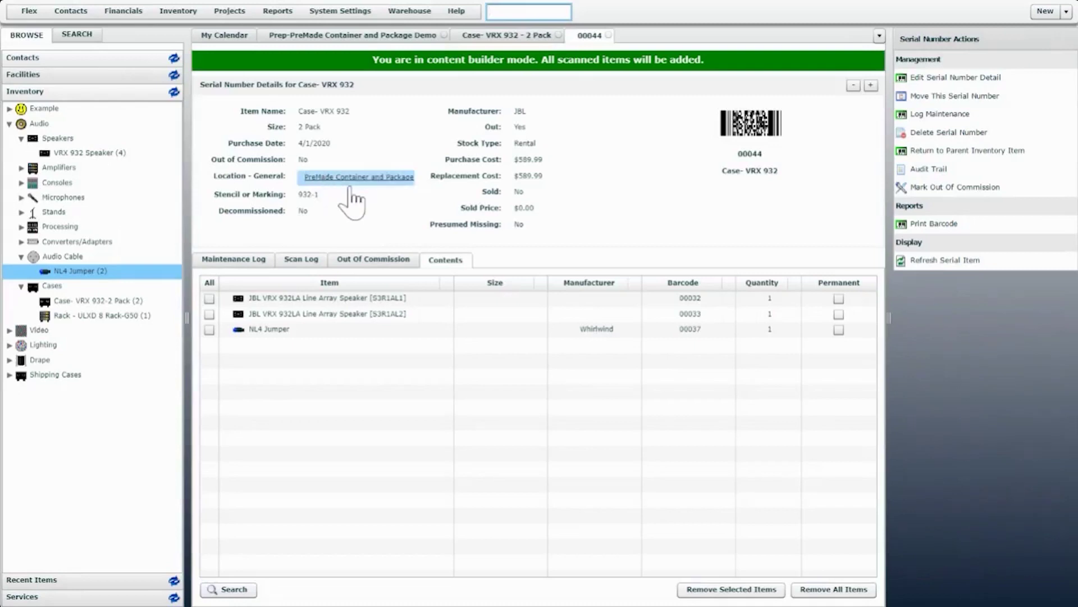
pyautogui.click(352, 329)
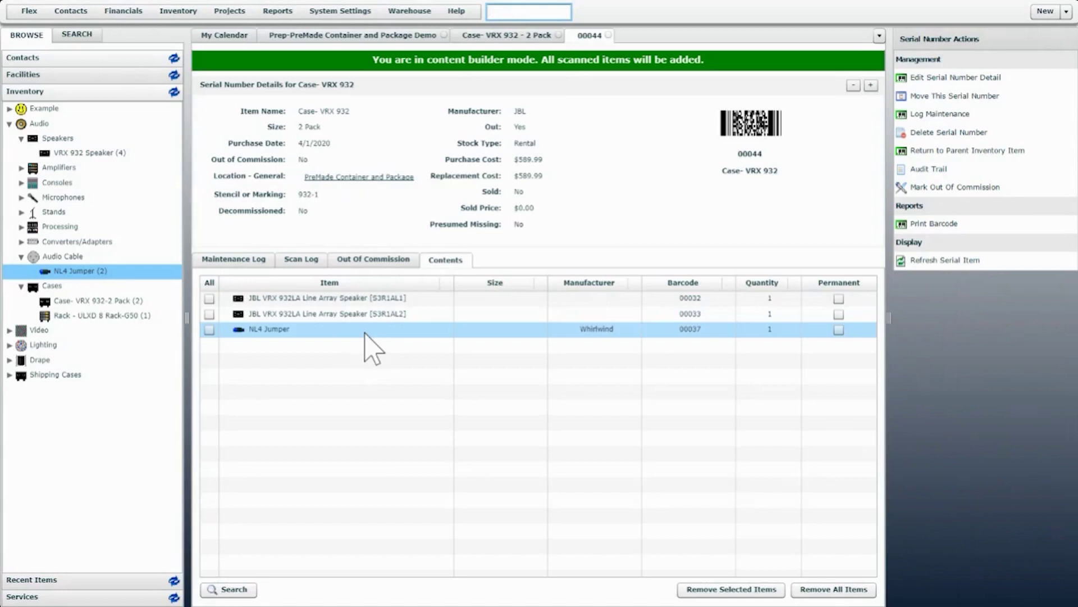
pyautogui.click(378, 315)
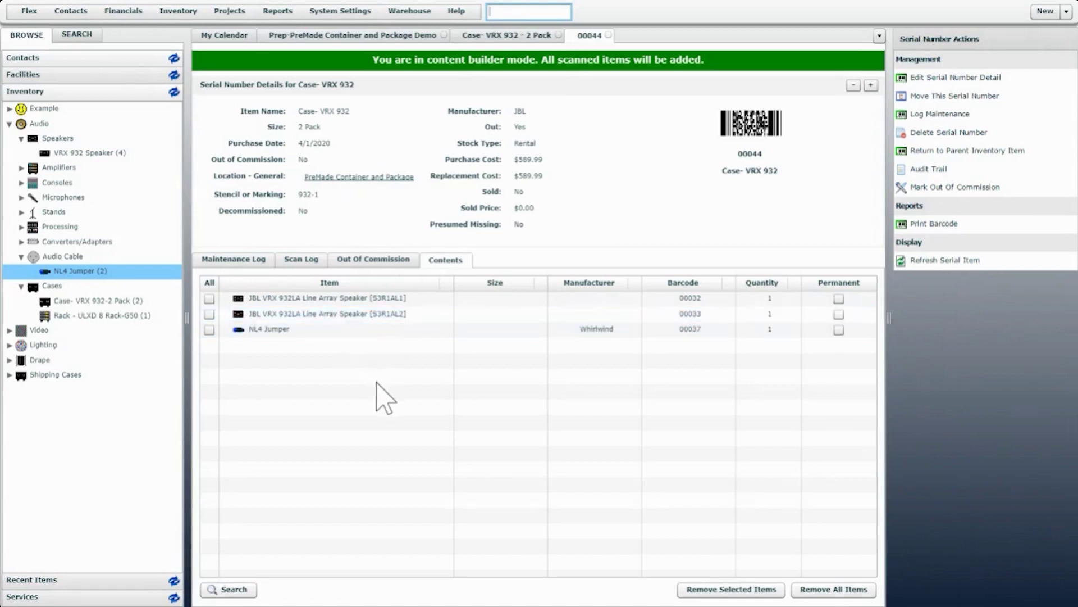
# Step: Open the return manifest for PreMade Container and Package Demo and widen its manifest list and Description column
pyautogui.click(410, 12)
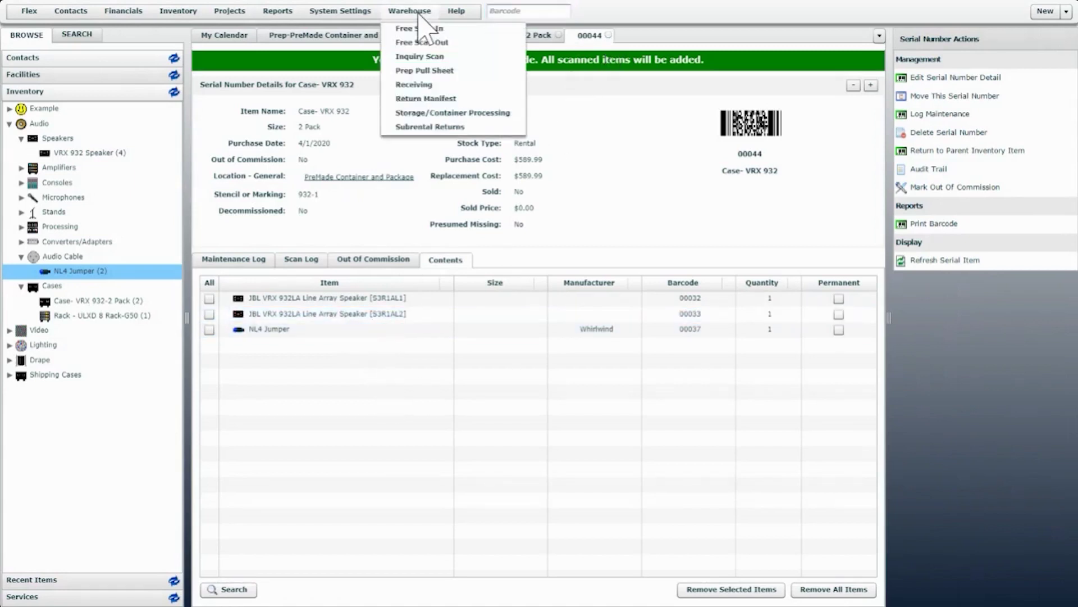
pyautogui.click(422, 98)
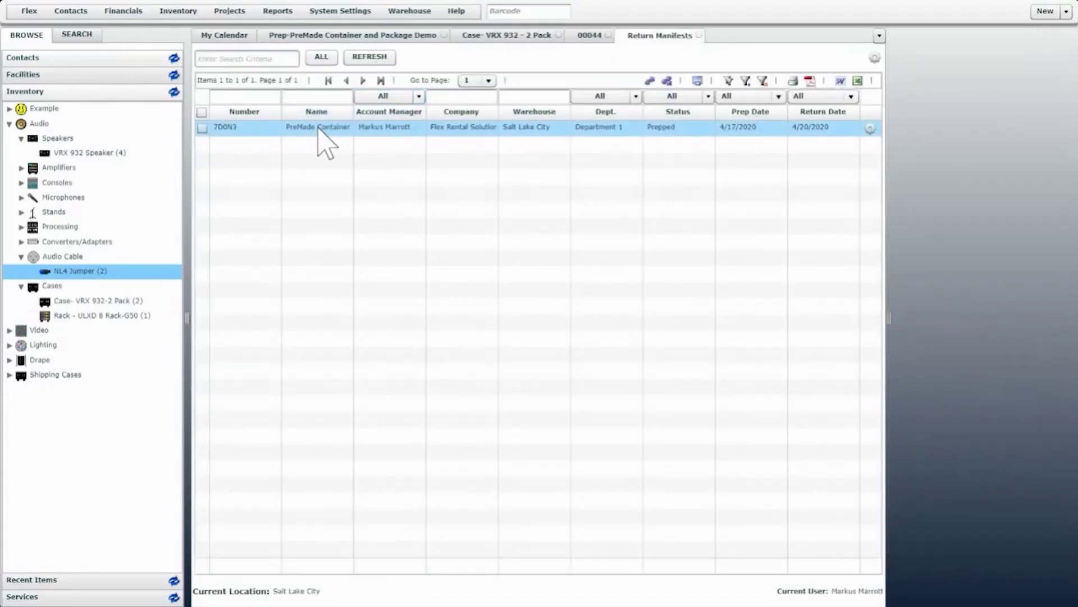
pyautogui.doubleClick(321, 126)
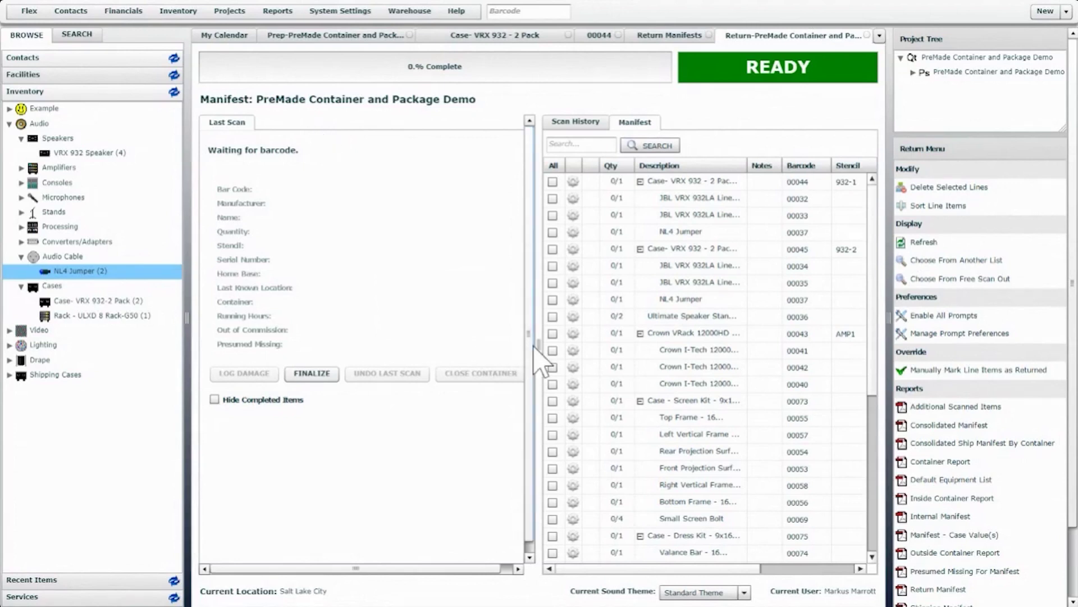
pyautogui.moveTo(540, 344); pyautogui.dragTo(517, 344)
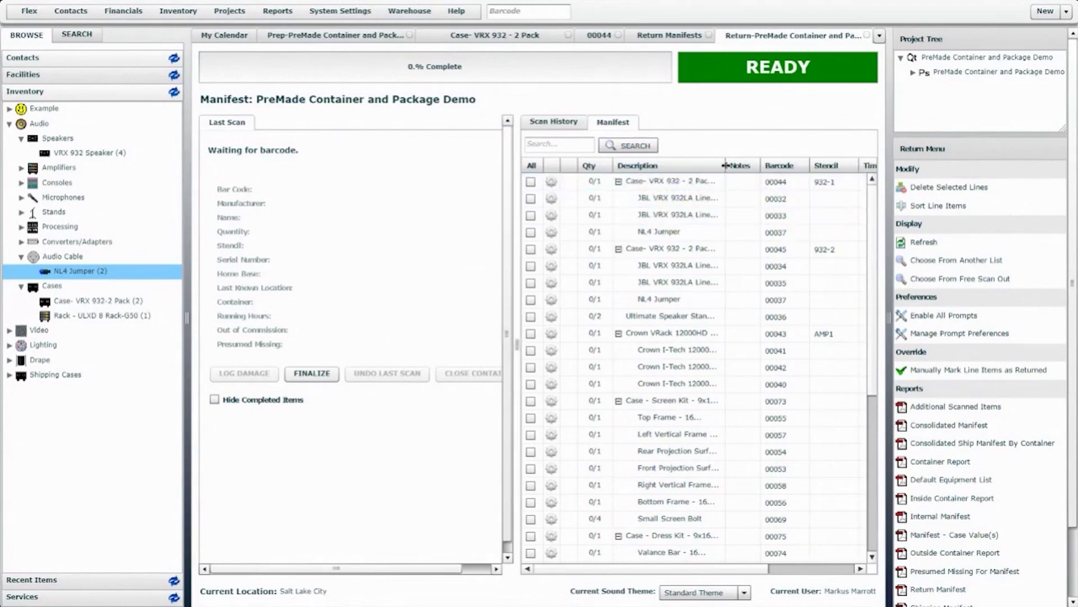
pyautogui.moveTo(725, 165); pyautogui.dragTo(771, 165)
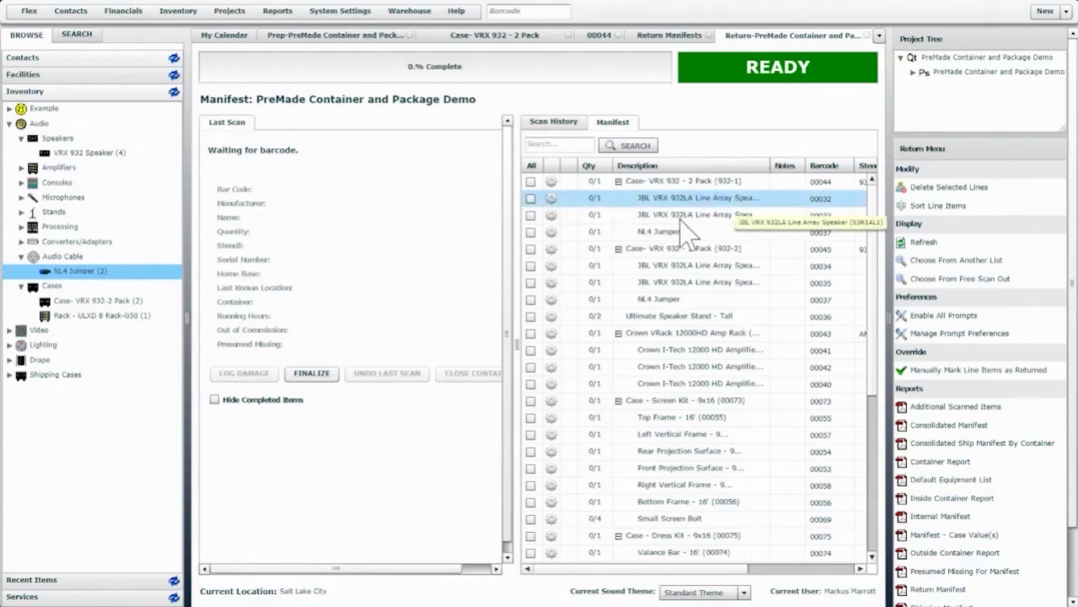
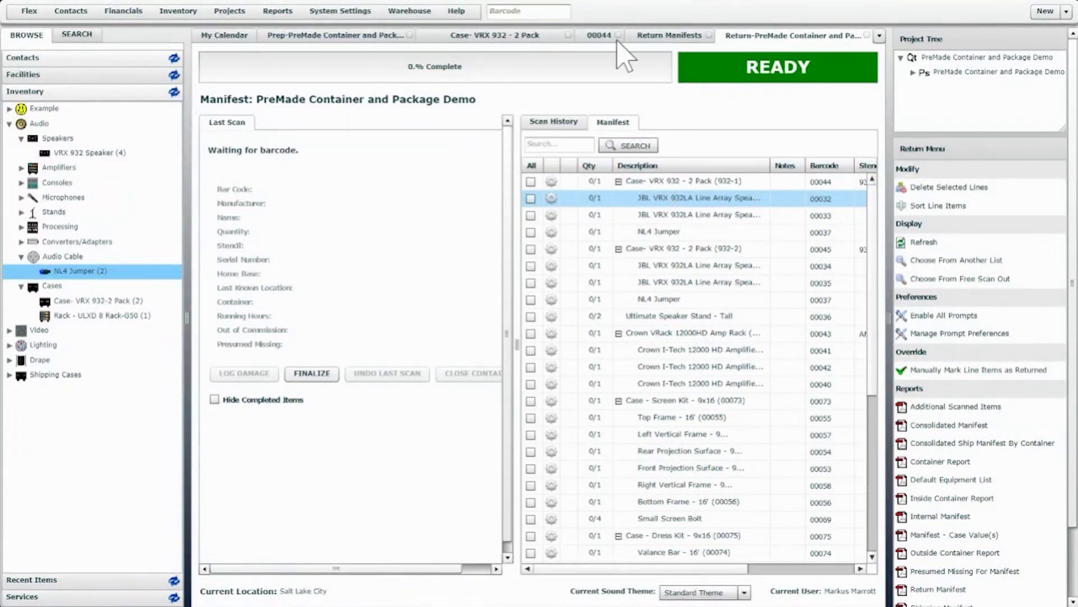
# Step: Scan barcode 00044 to return the first VRX 932 case on the PreMade Container and Package Demo manifest
pyautogui.click(545, 11)
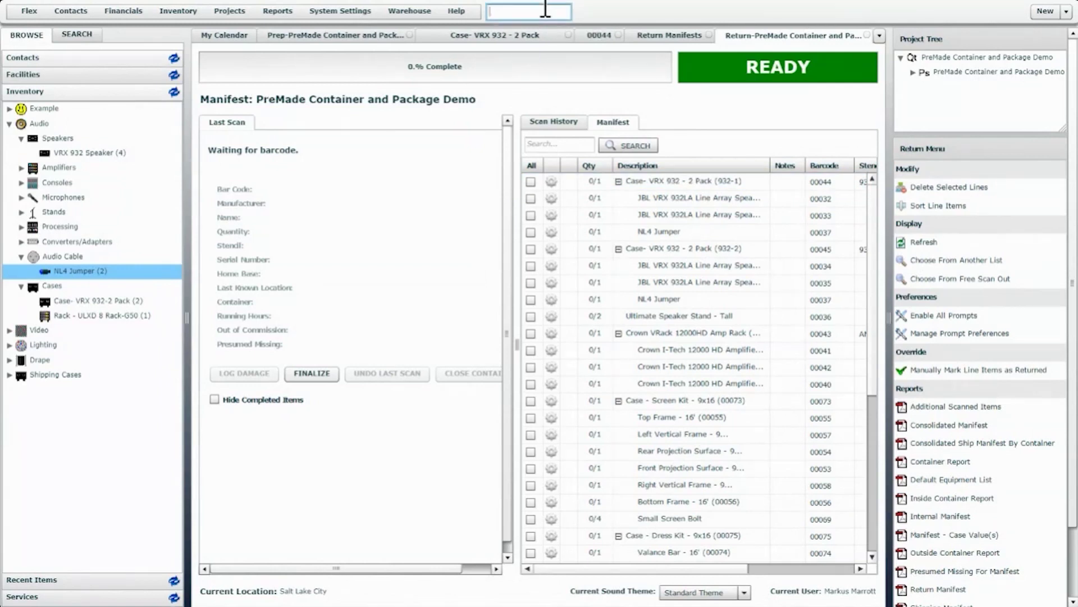
pyautogui.write('00044')
pyautogui.press('Return')
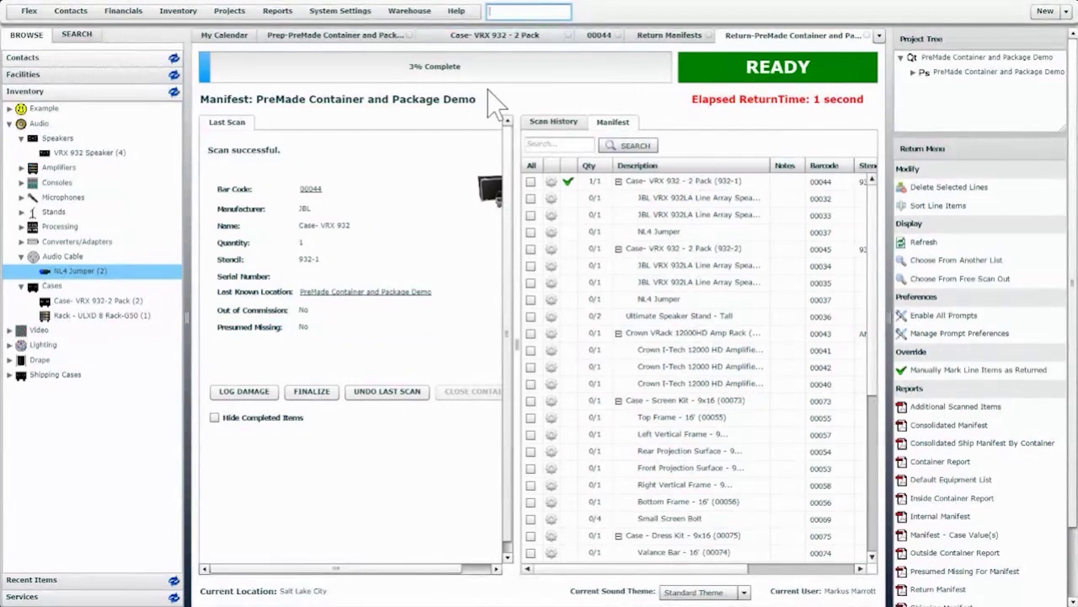
# Step: Reload the record for case 00044 and examine its location and contents
pyautogui.click(597, 34)
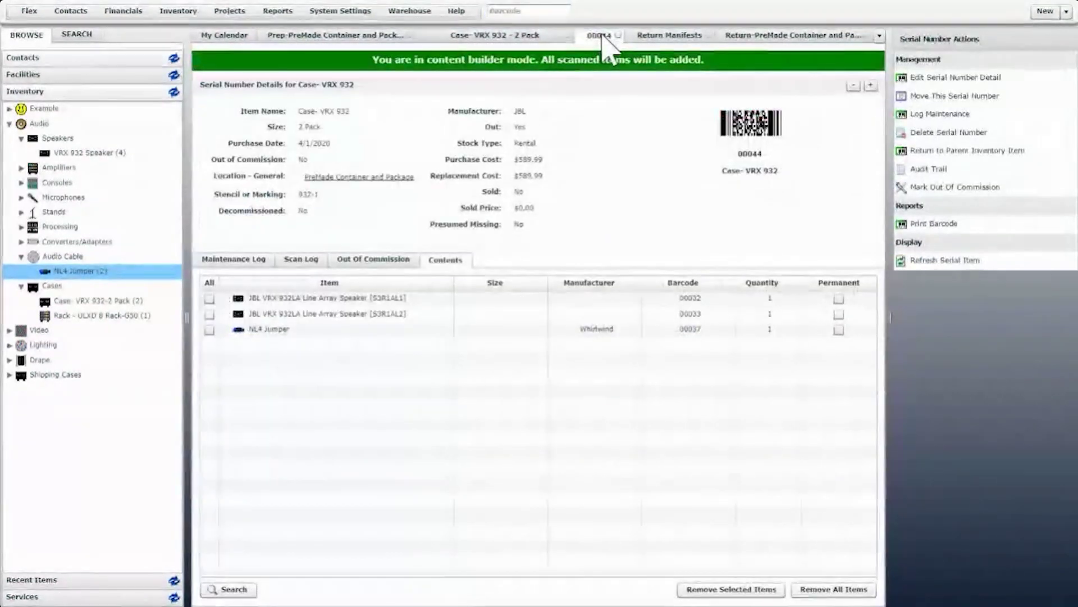
pyautogui.rightClick(602, 35)
pyautogui.click(643, 79)
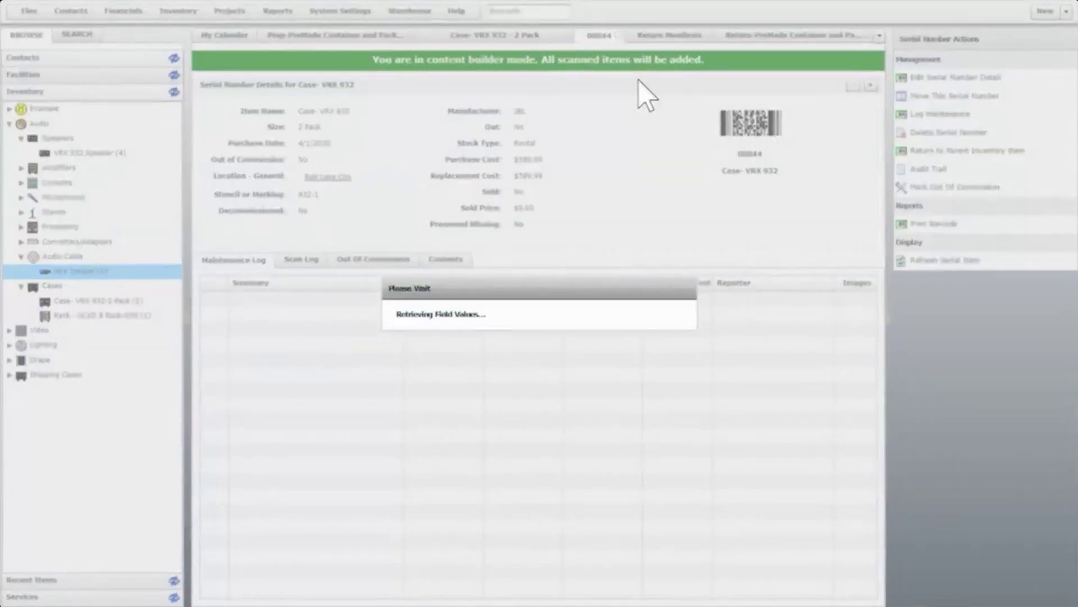
pyautogui.click(446, 257)
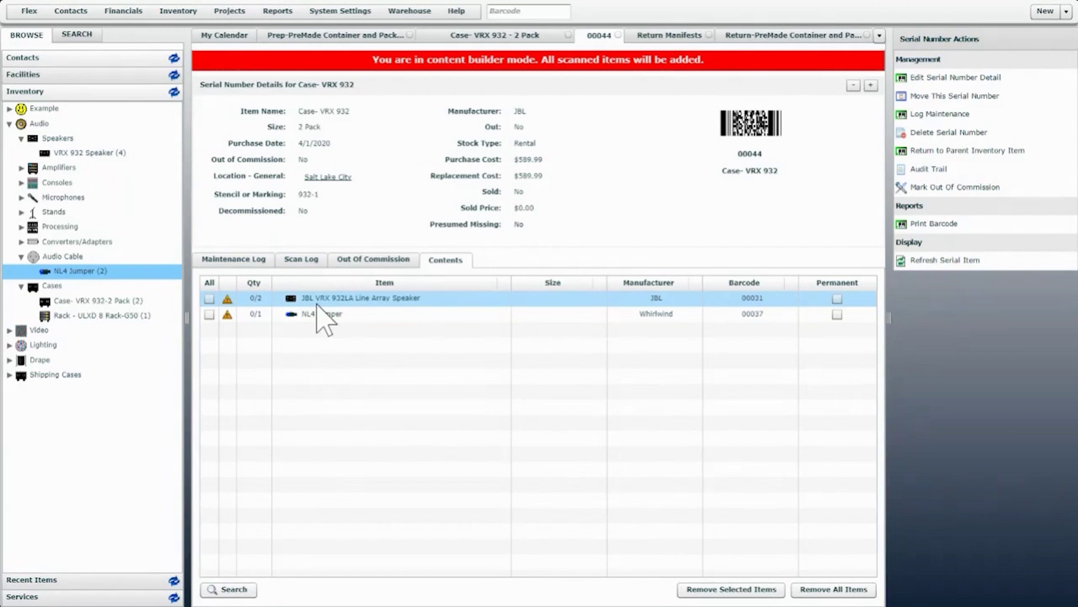
# Step: Scan line array speakers 00032 and 00033 into the return, then recheck the contents of case 00044
pyautogui.click(772, 36)
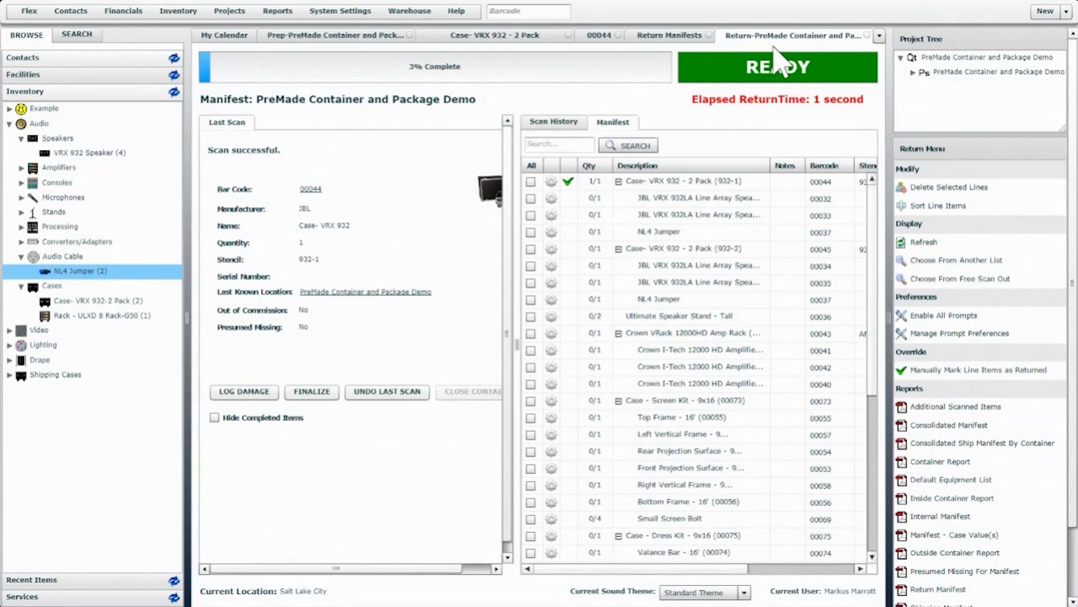
pyautogui.click(502, 14)
pyautogui.write('00032')
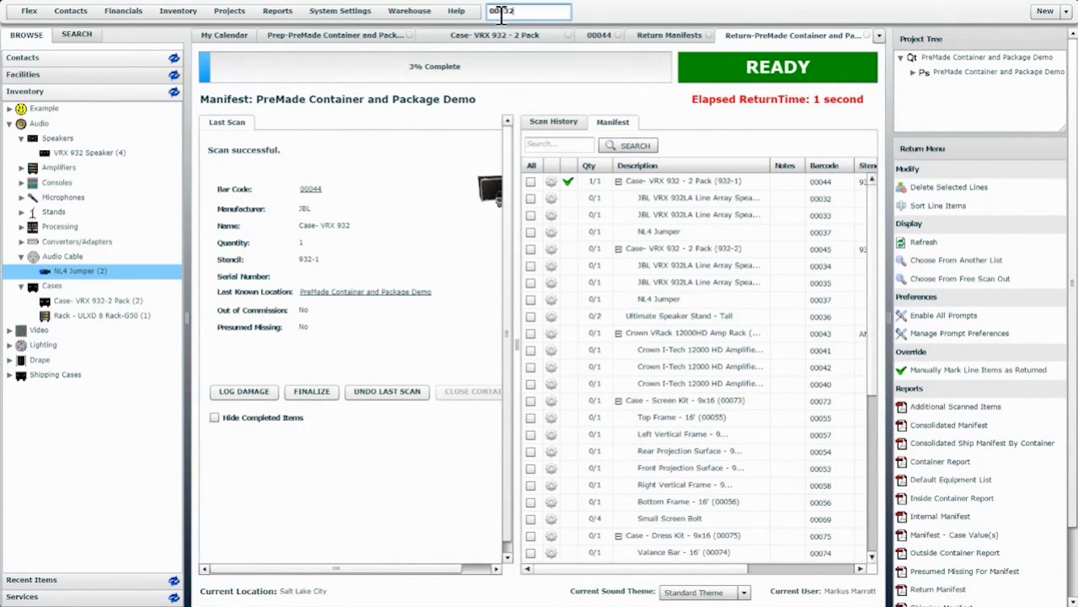
pyautogui.press('Return')
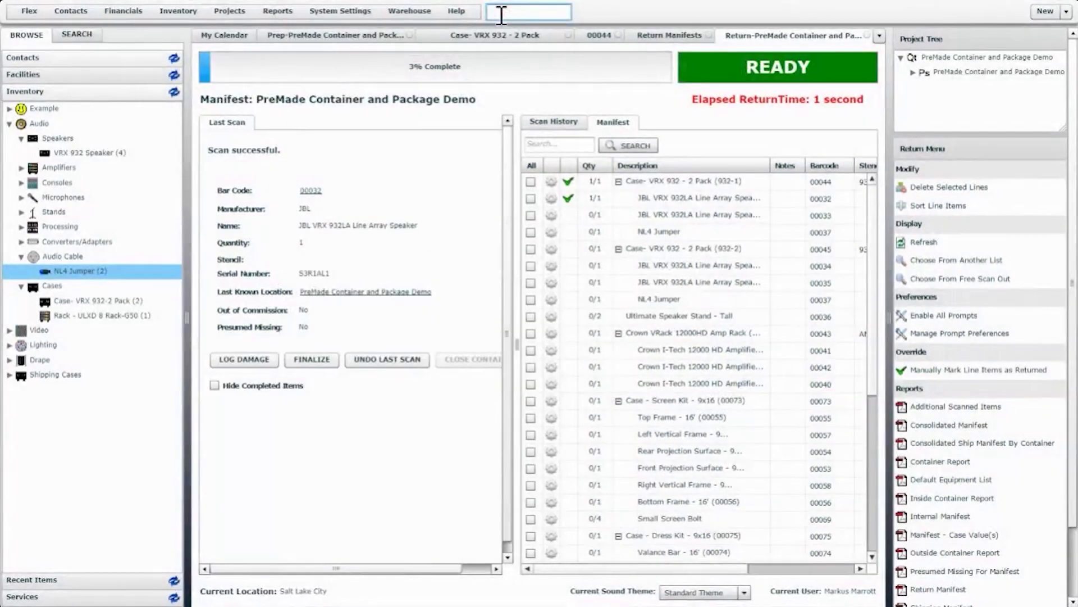
pyautogui.write('00033')
pyautogui.press('Return')
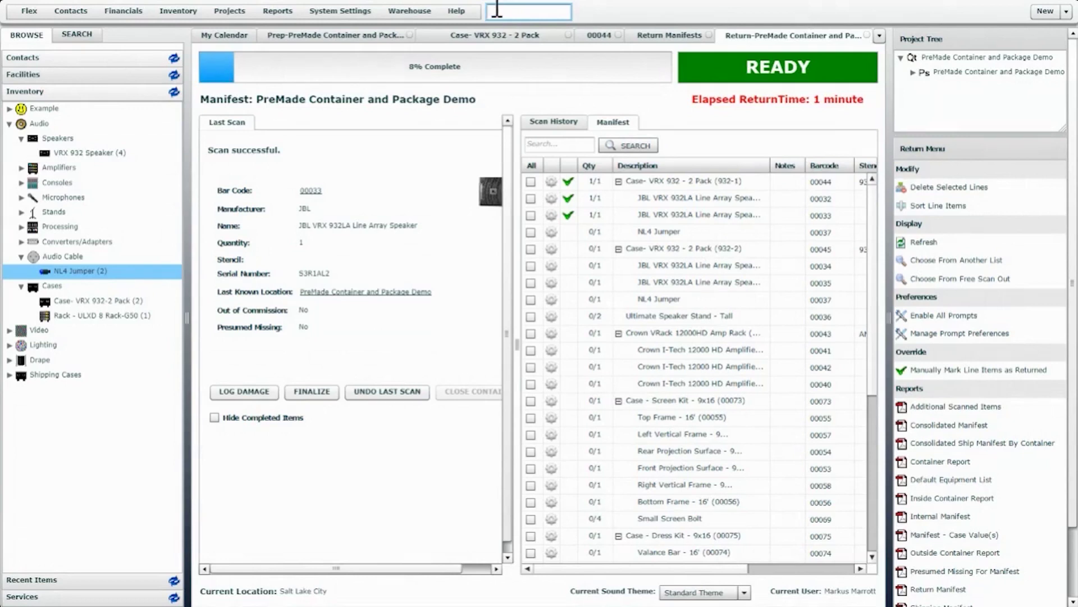
pyautogui.click(603, 36)
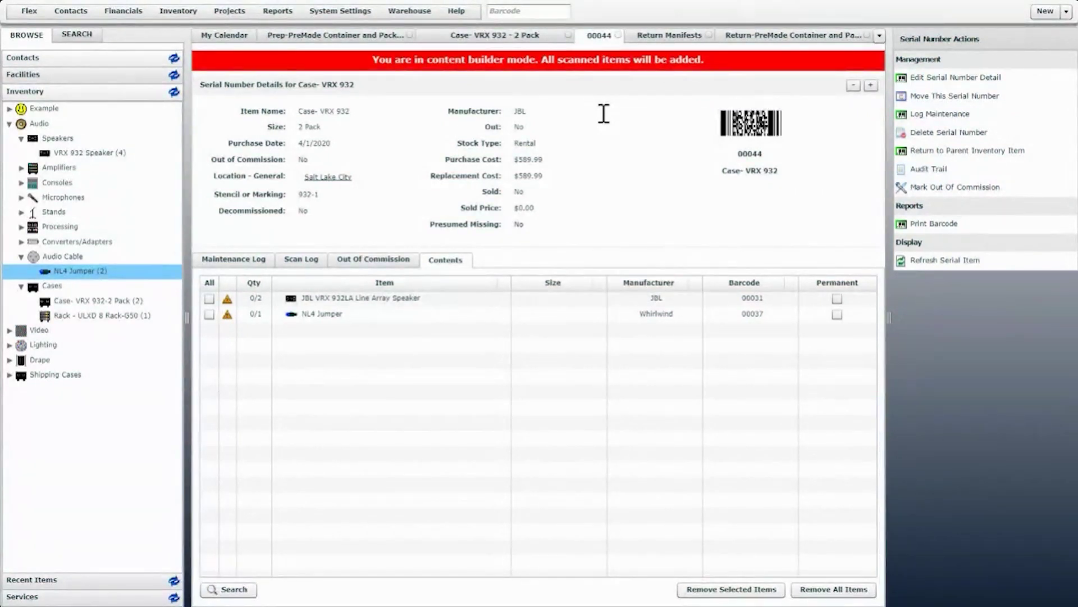
pyautogui.click(781, 37)
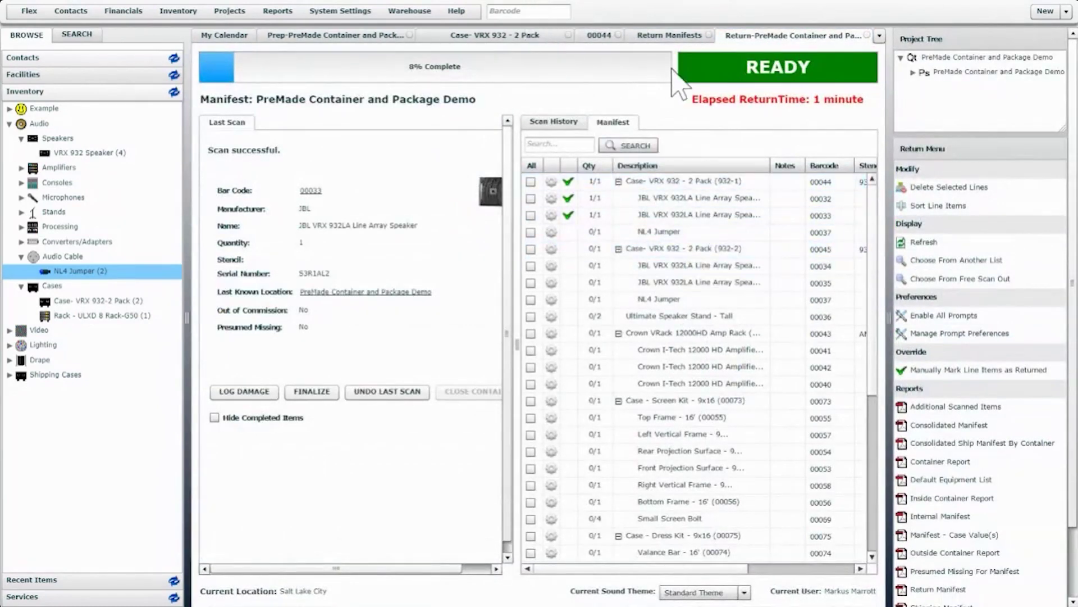
# Step: Look up barcode 00043 from the calendar to examine the Crown VRack amp rack's location and permanent contents
pyautogui.click(225, 36)
pyautogui.click(510, 11)
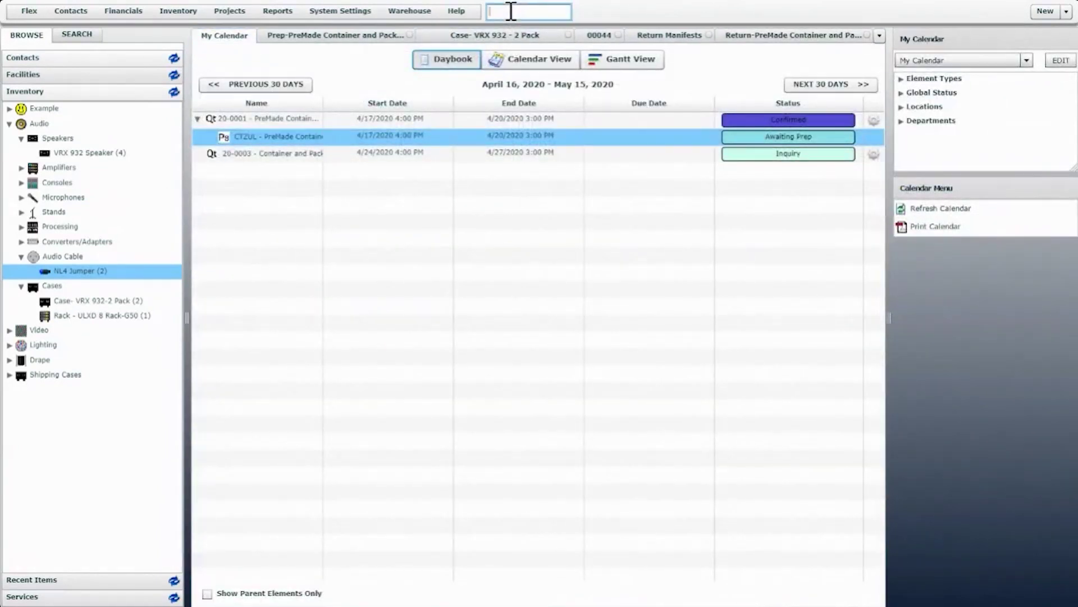
pyautogui.write('00041')
pyautogui.press('Return')
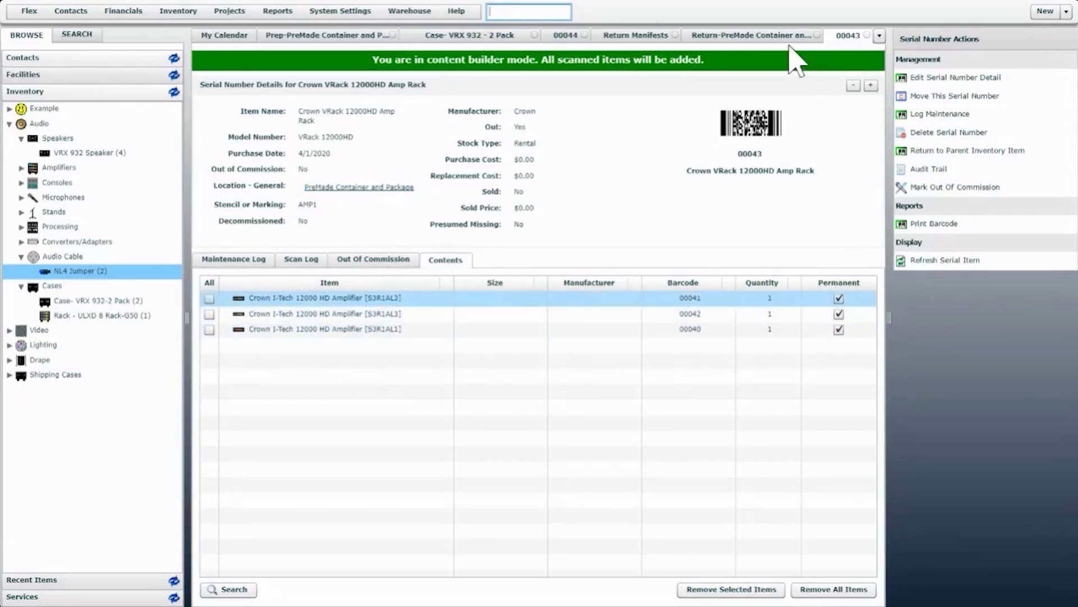
# Step: Scan barcode 00043 on the return manifest to return the Crown VRack amp rack with its amplifiers
pyautogui.click(767, 38)
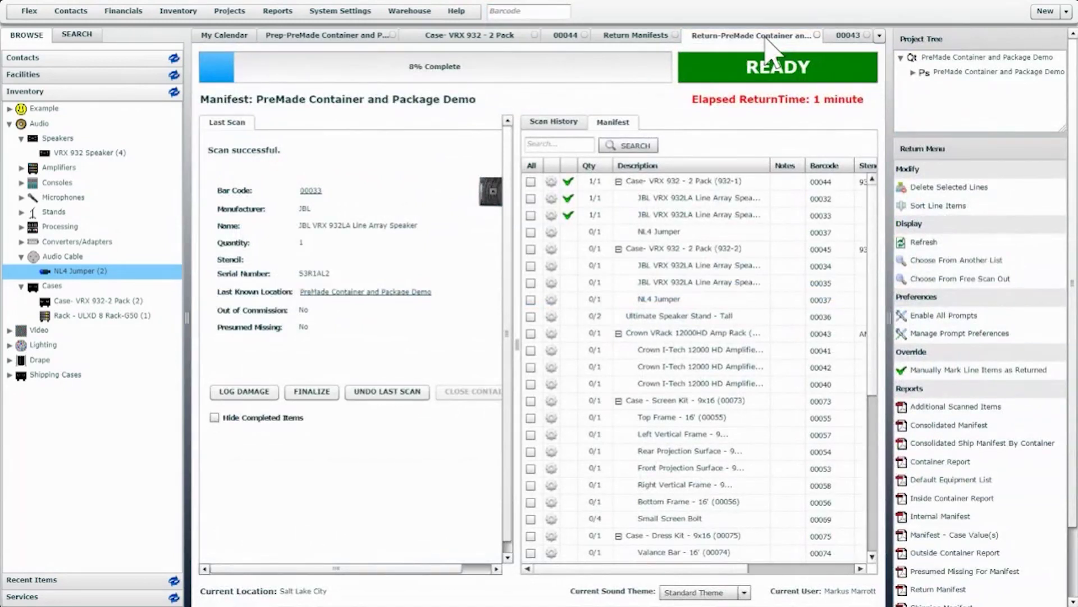
pyautogui.click(553, 11)
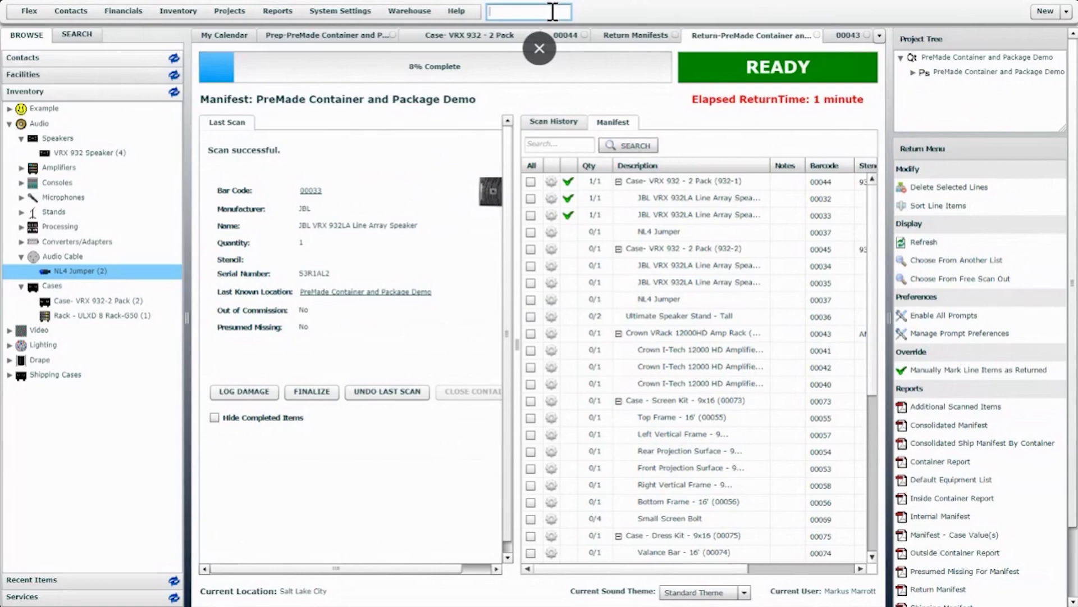
pyautogui.write('00037')
pyautogui.press('Return')
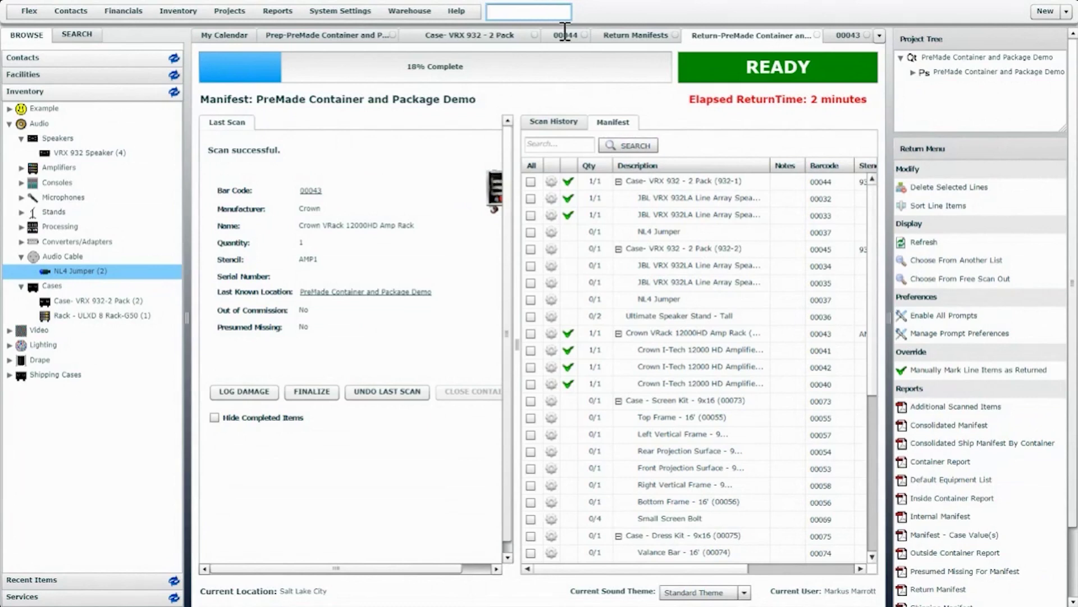
# Step: Reload amp rack 00043's record to examine its location and contents, and review the remaining lines of the return manifest
pyautogui.click(848, 36)
pyautogui.rightClick(850, 36)
pyautogui.click(874, 80)
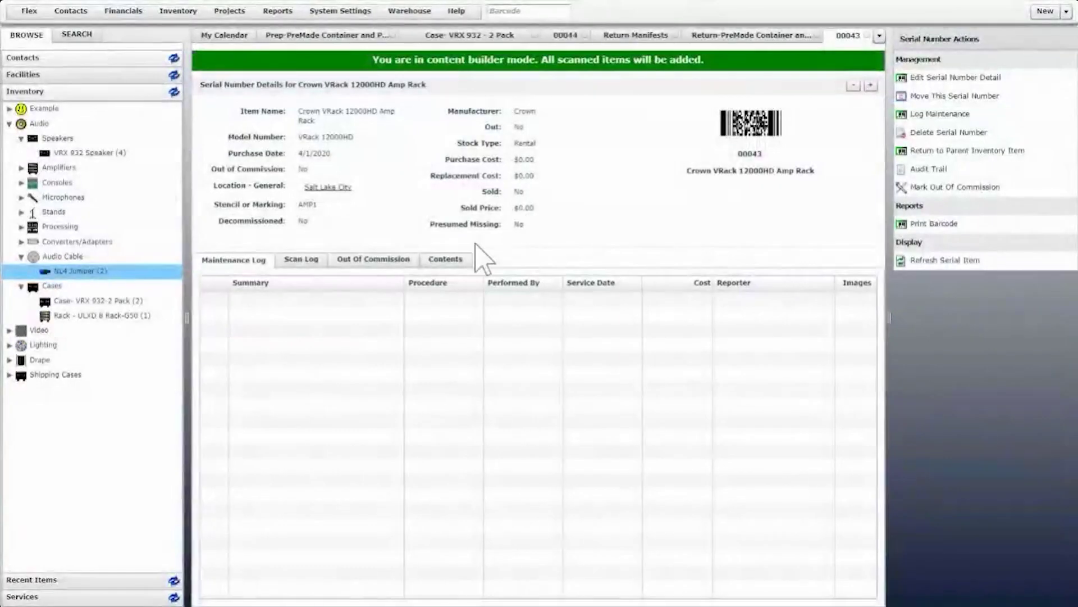
pyautogui.click(445, 259)
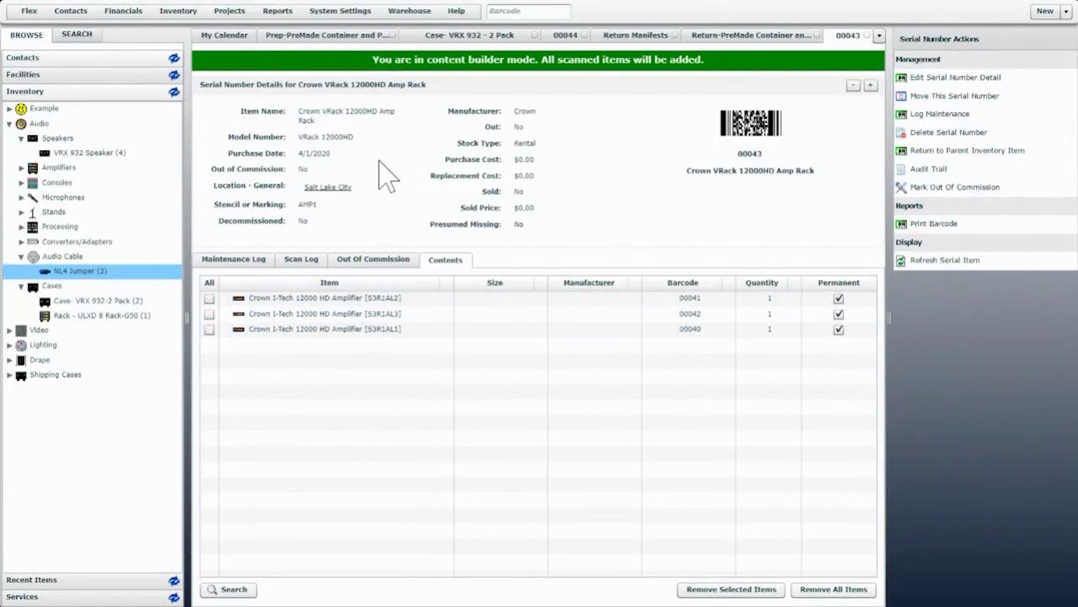
pyautogui.click(494, 38)
pyautogui.click(740, 39)
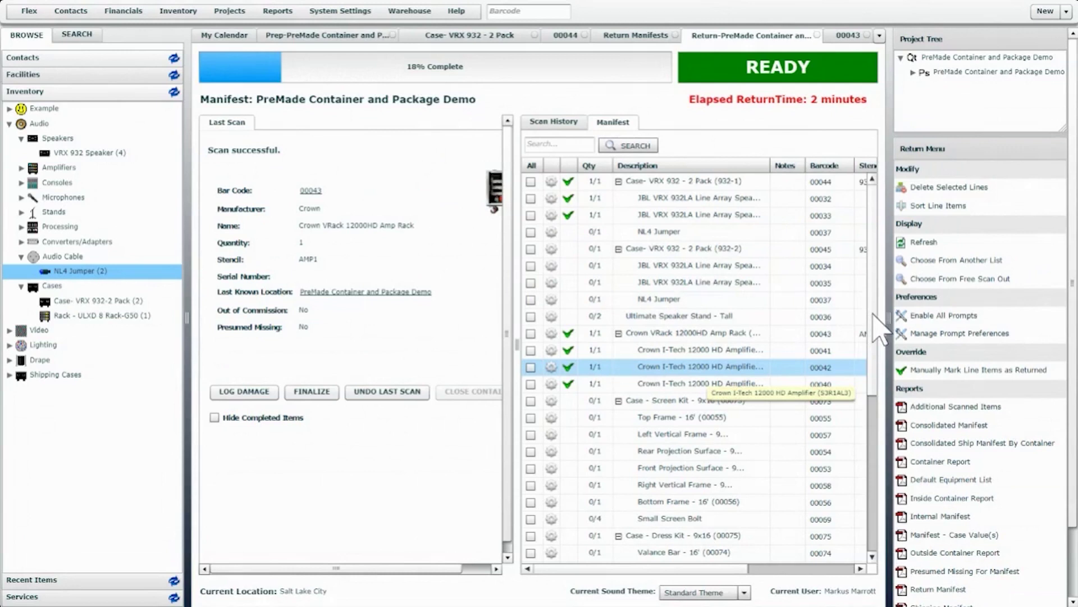
pyautogui.moveTo(871, 345); pyautogui.dragTo(884, 495)
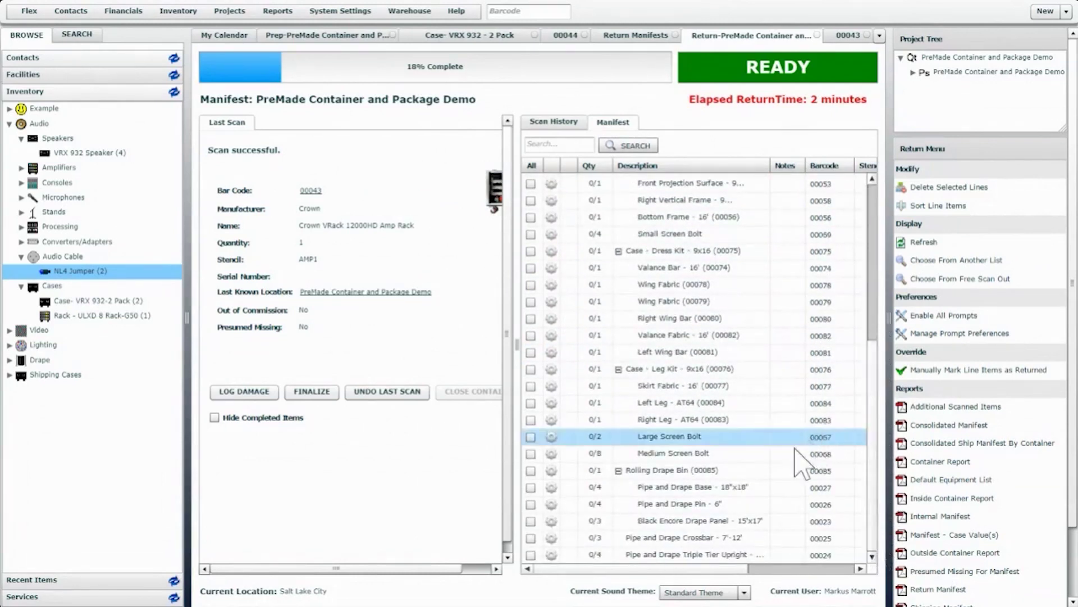